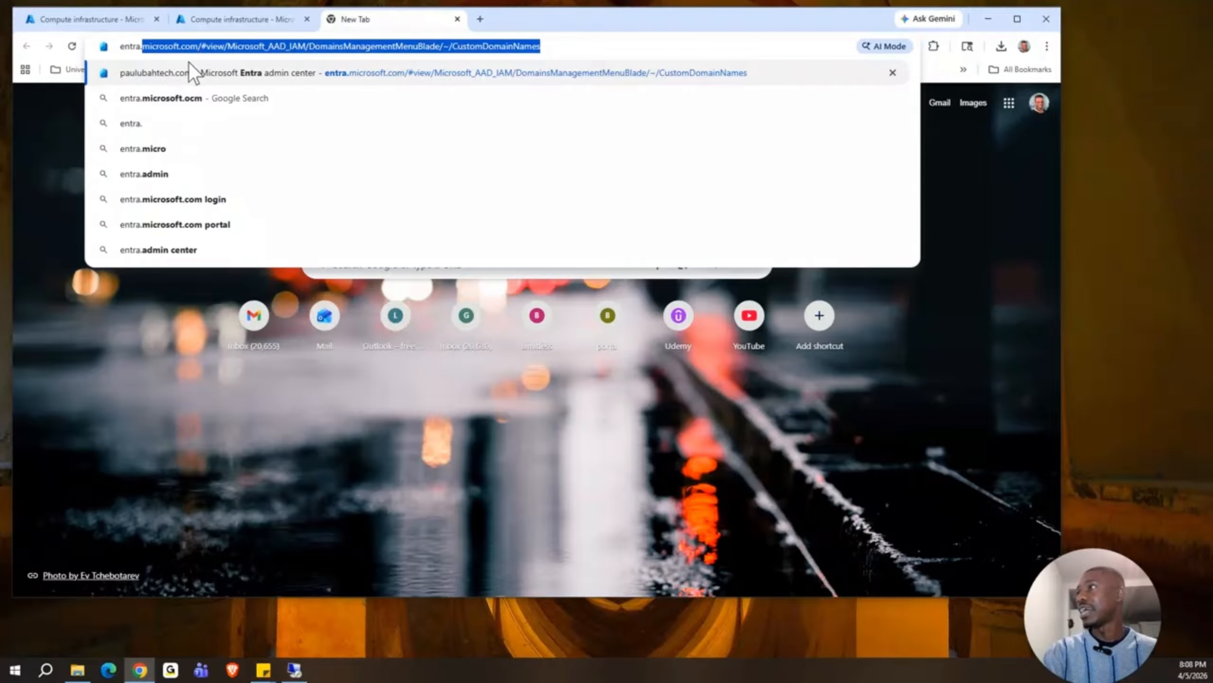
Open the Microsoft Entra admin center in the browser and display the list of all users
{"action": "left_click", "coordinate": [182, 69]}
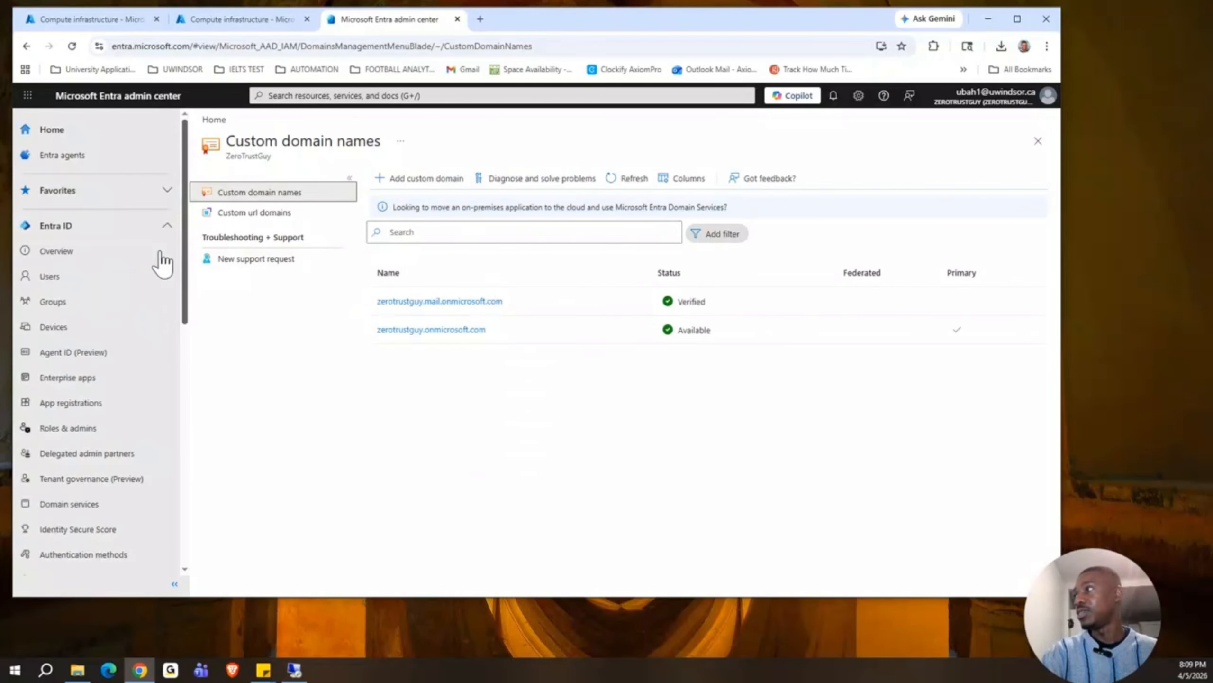
{"action": "left_click", "coordinate": [56, 282]}
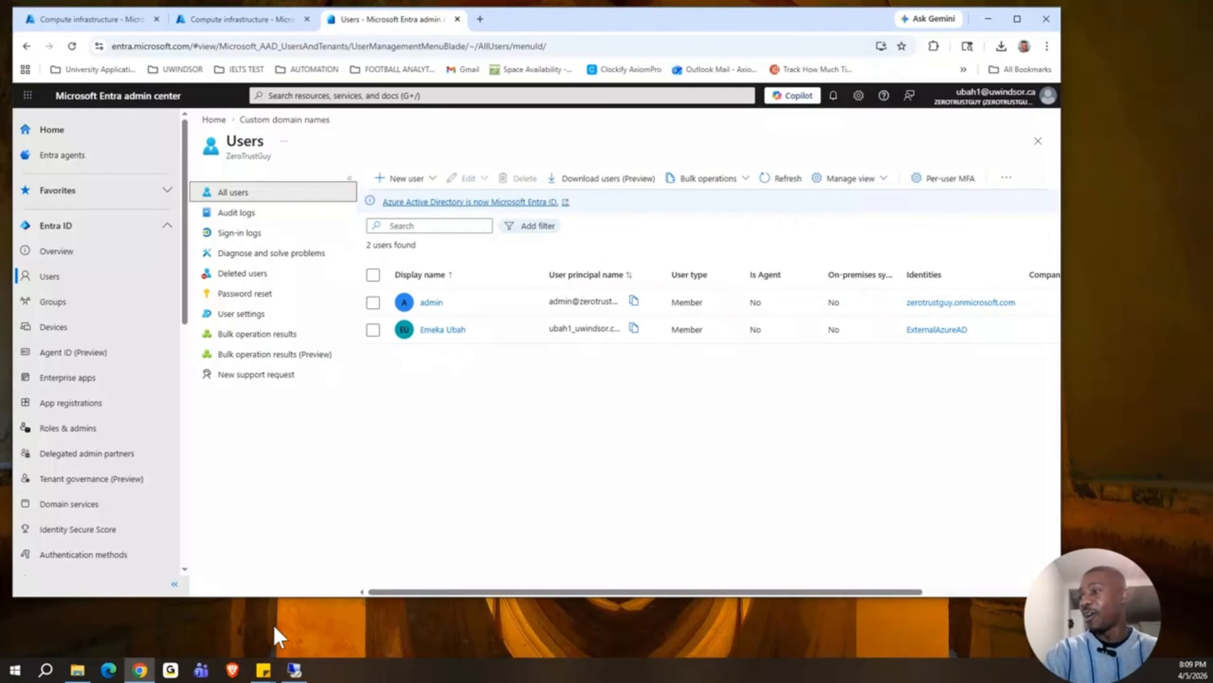
Switch to the DC01 remote session and view the STAFF users in Active Directory Users and Computers
{"action": "left_click", "coordinate": [294, 670]}
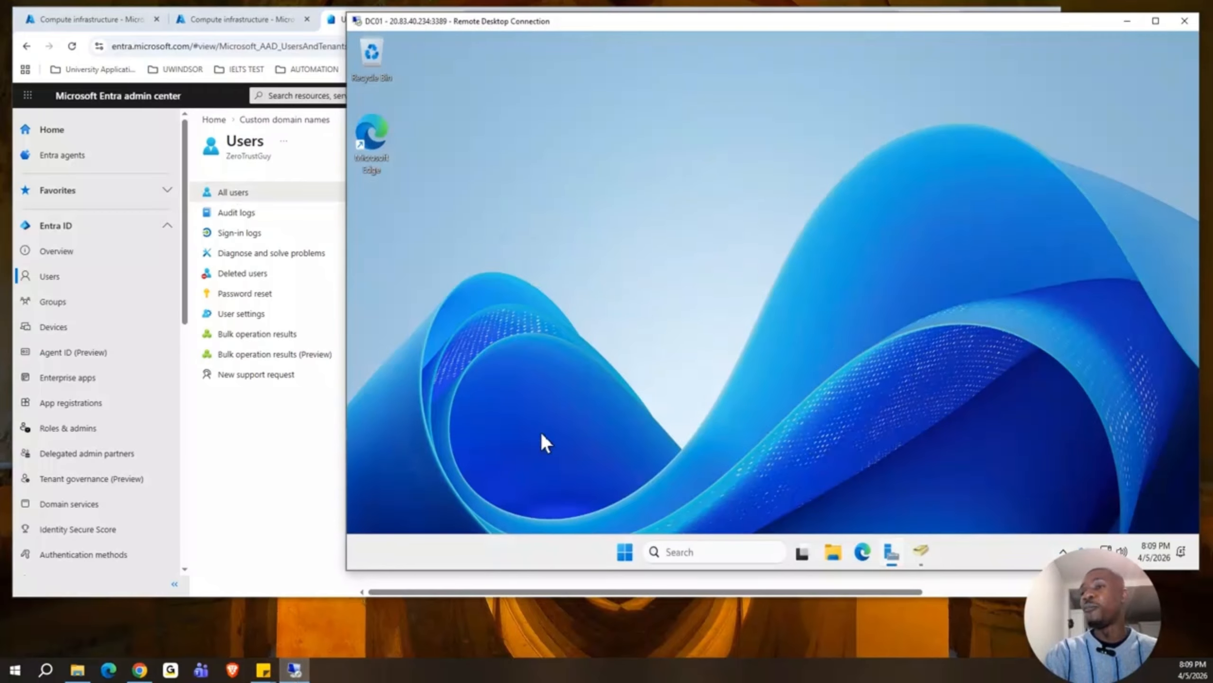
{"action": "left_click", "coordinate": [921, 551]}
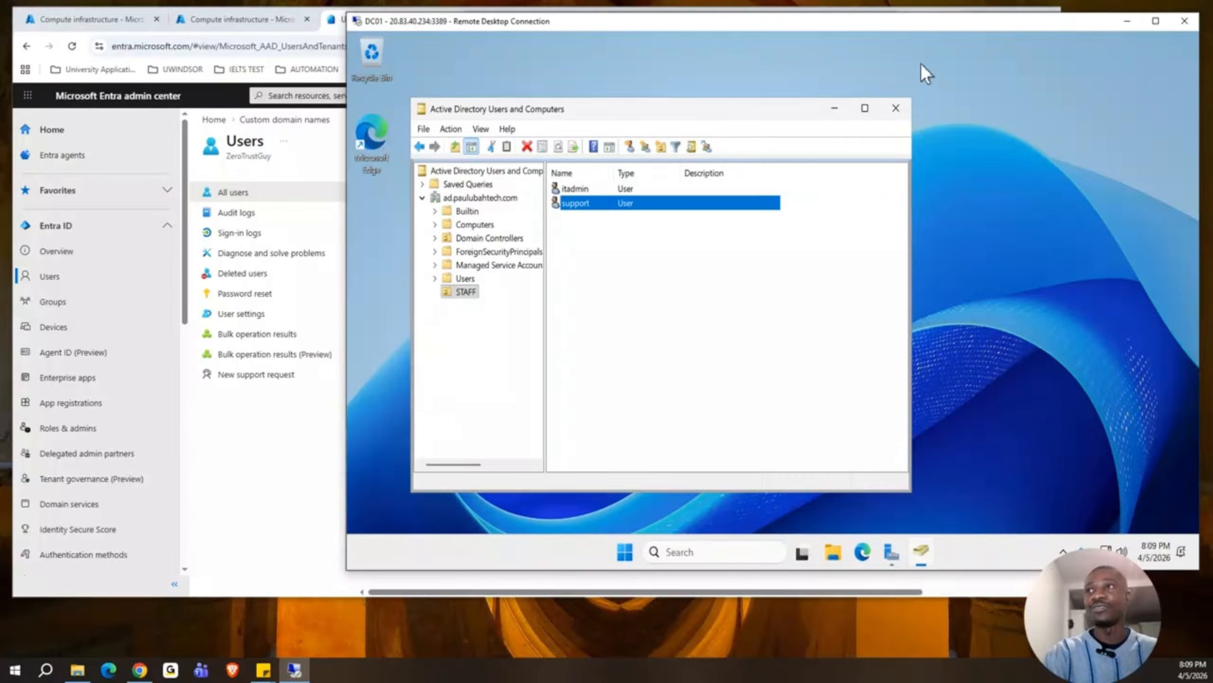
{"action": "left_click", "coordinate": [1127, 19]}
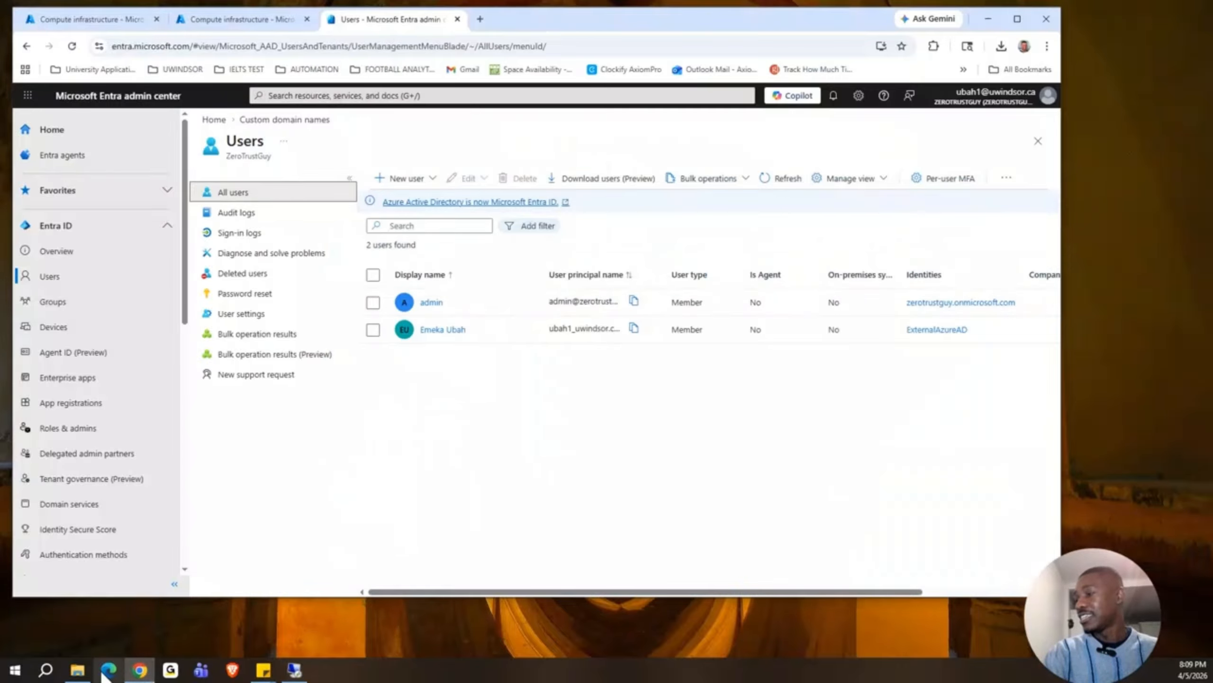
Launch the AADCONNECT remote desktop connection from the Downloads folder and sign in with the account password
{"action": "left_click", "coordinate": [76, 677]}
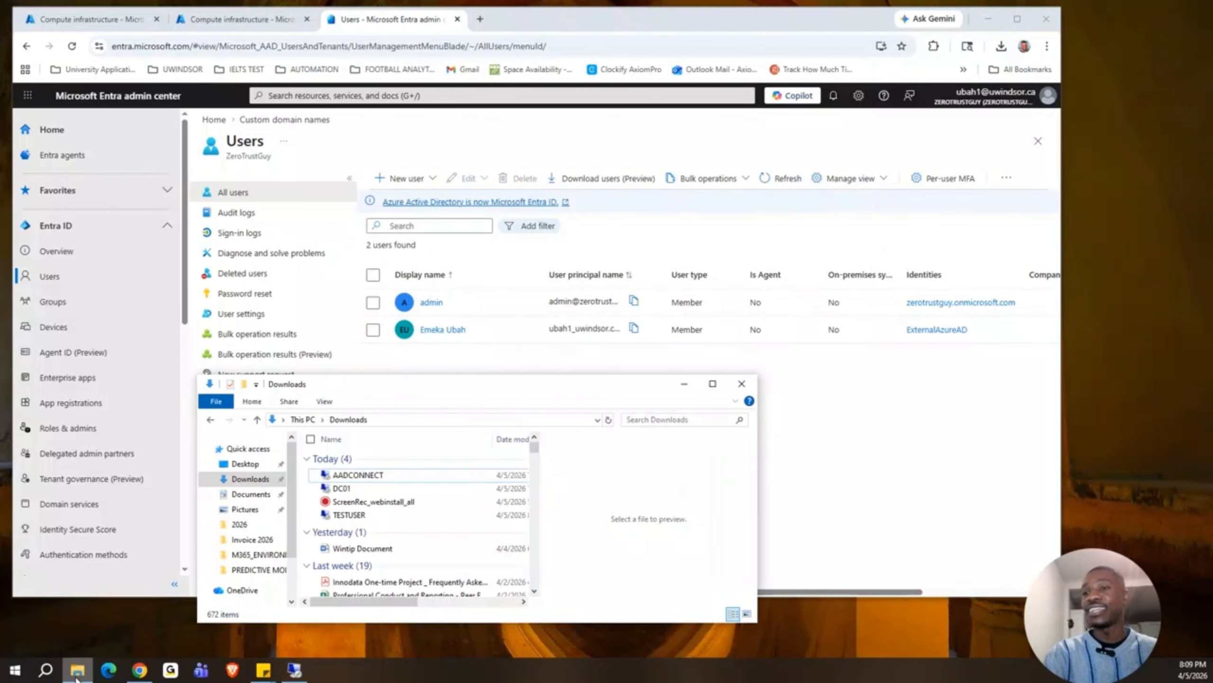
{"action": "left_click", "coordinate": [391, 472]}
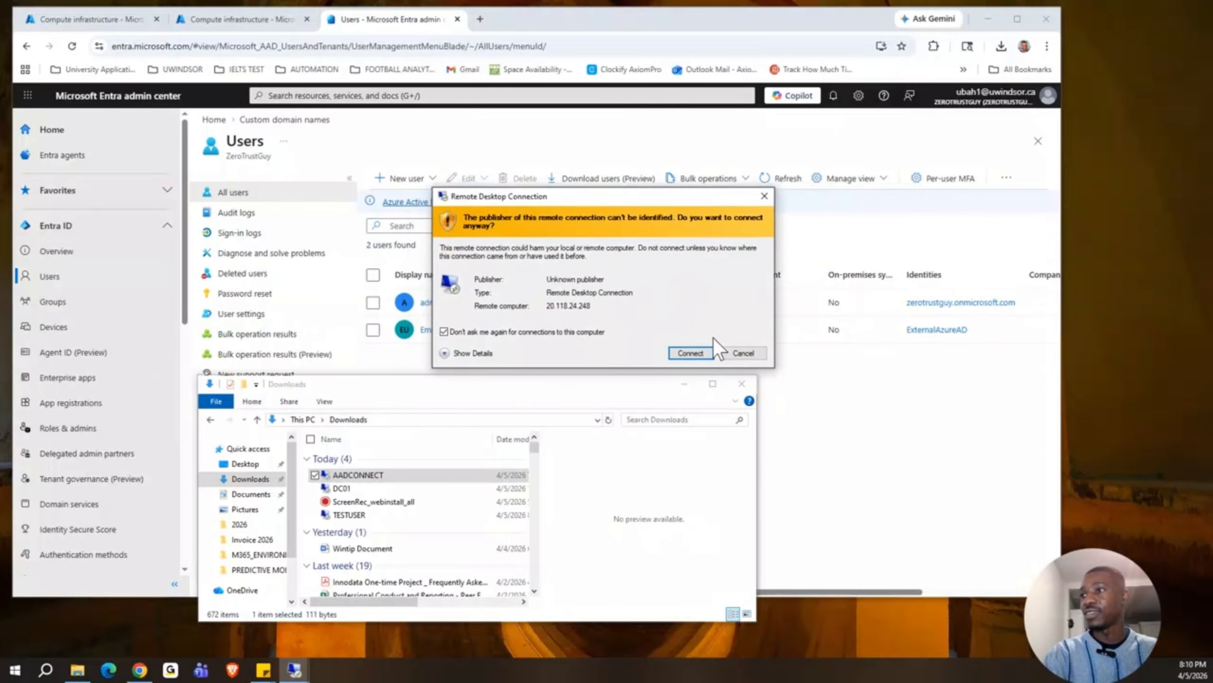
{"action": "left_click", "coordinate": [683, 353]}
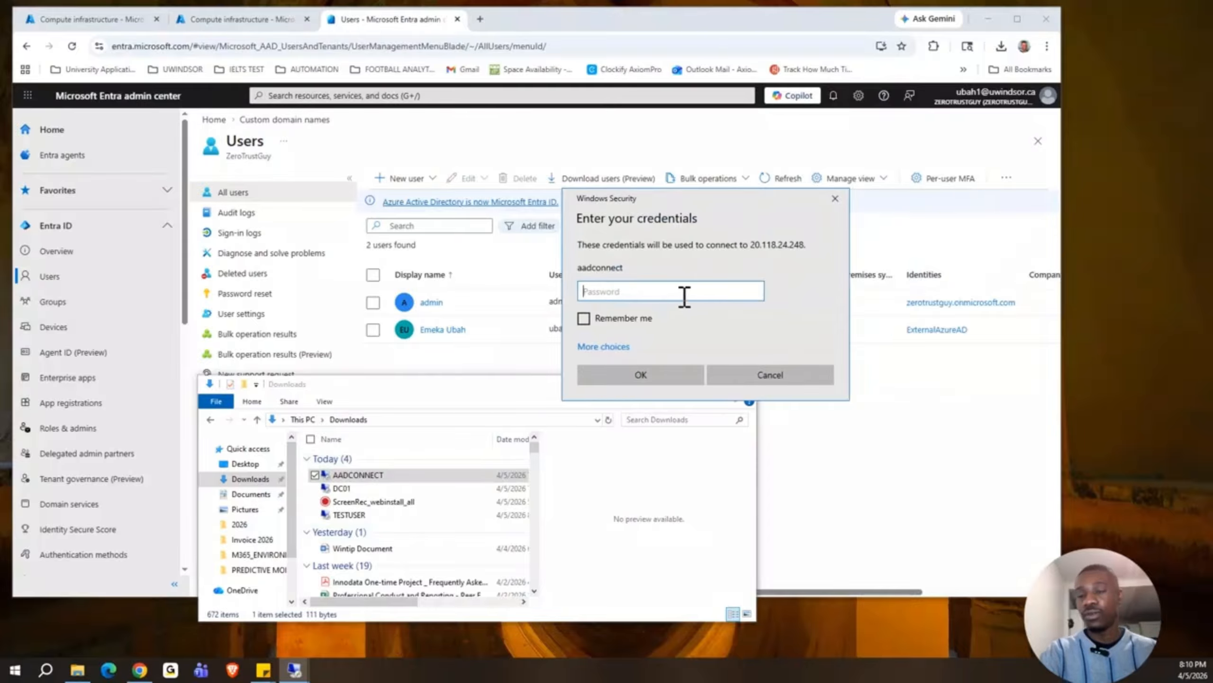
{"action": "type", "text": "••••••••••"}
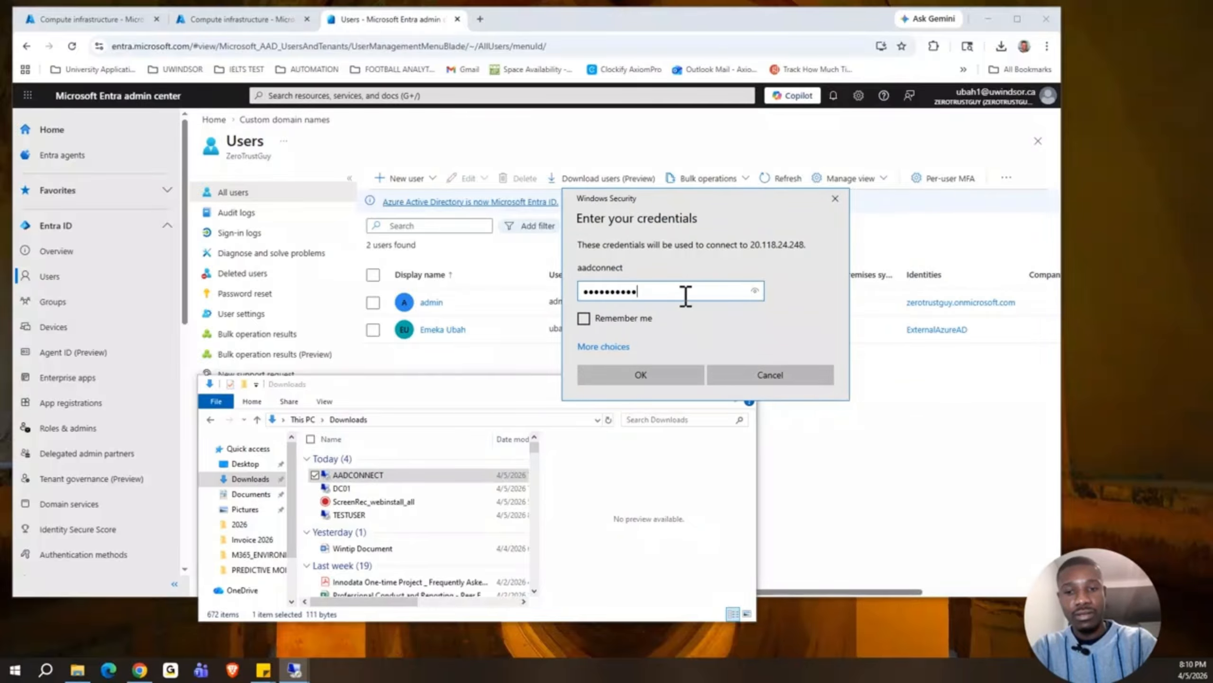
{"action": "key", "text": "Return"}
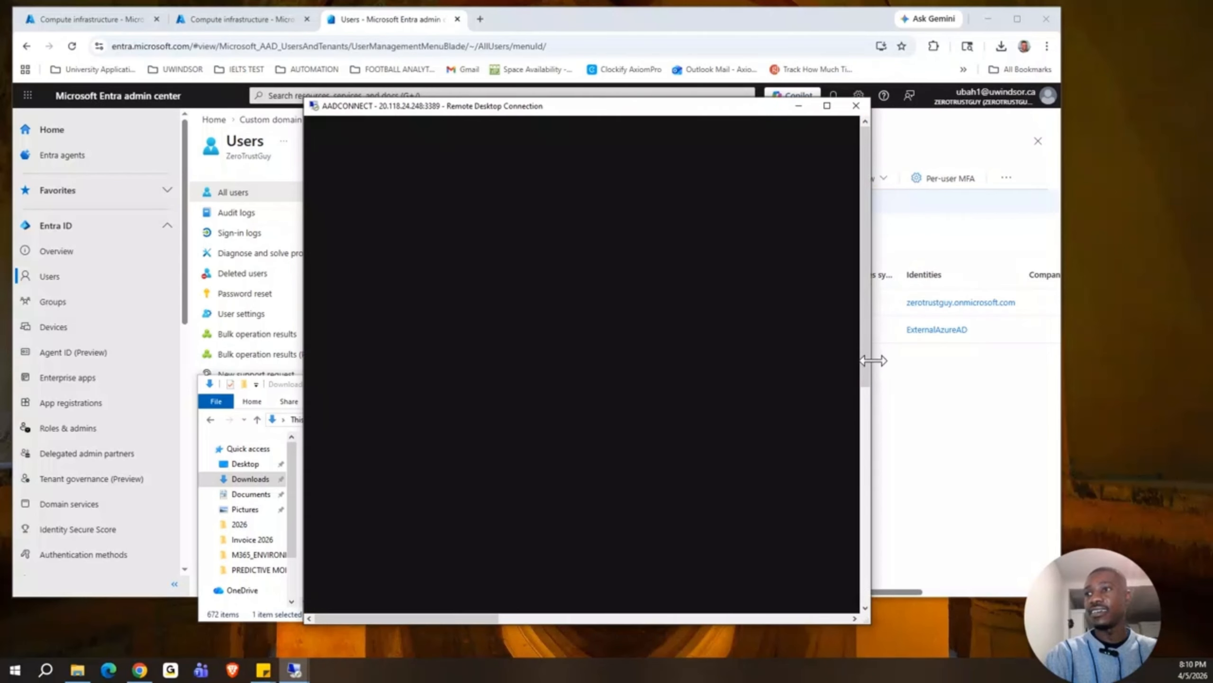
Enlarge and reposition the AADCONNECT remote desktop window and enable smart sizing for it
{"action": "left_click", "coordinate": [880, 352]}
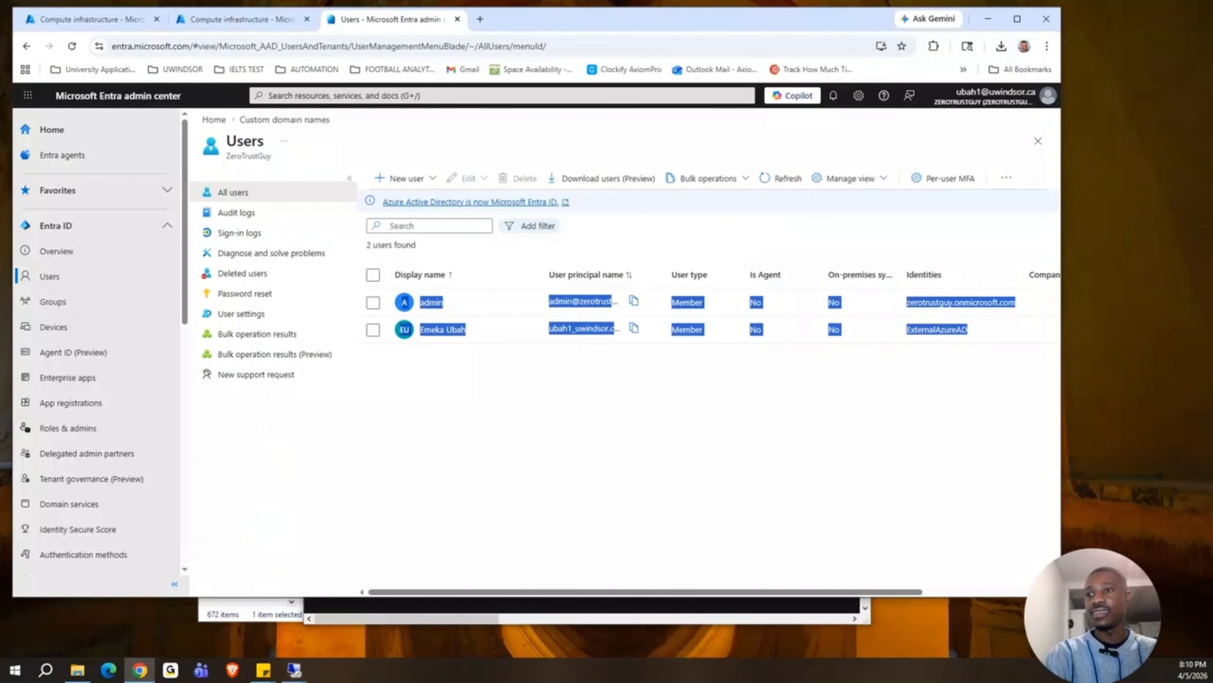
{"action": "left_click", "coordinate": [753, 604]}
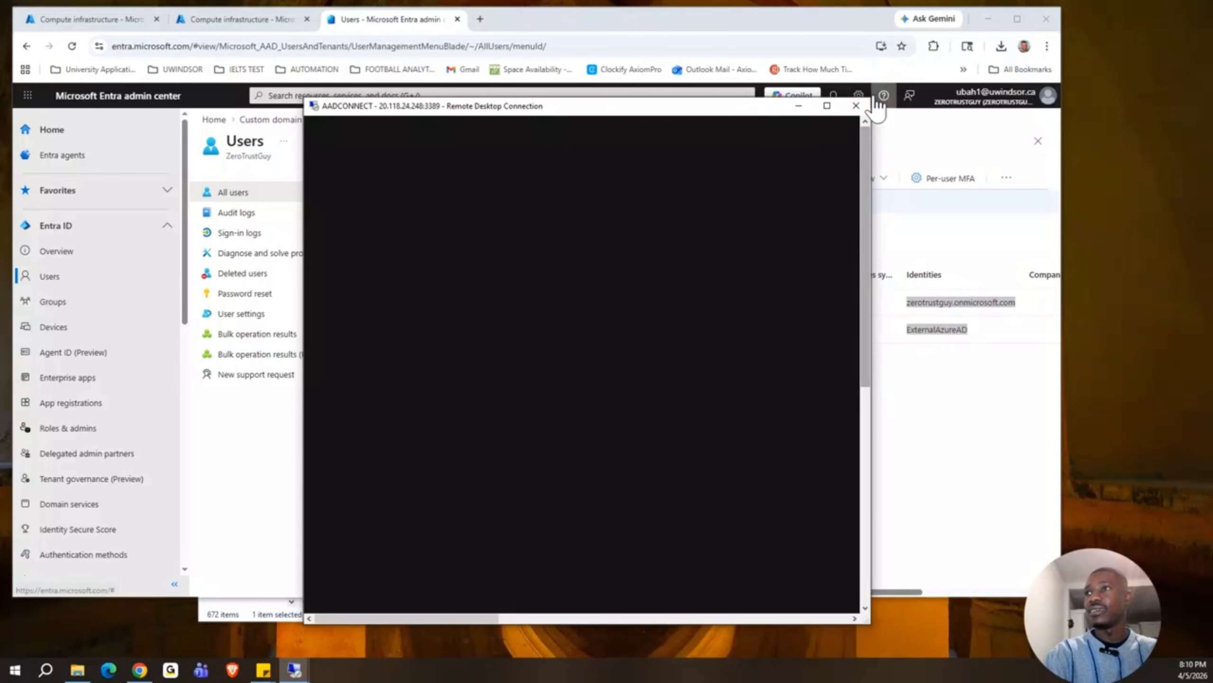
{"action": "left_click_drag", "start_coordinate": [870, 98], "coordinate": [1198, 17]}
{"action": "left_click_drag", "start_coordinate": [1067, 30], "coordinate": [1066, 17]}
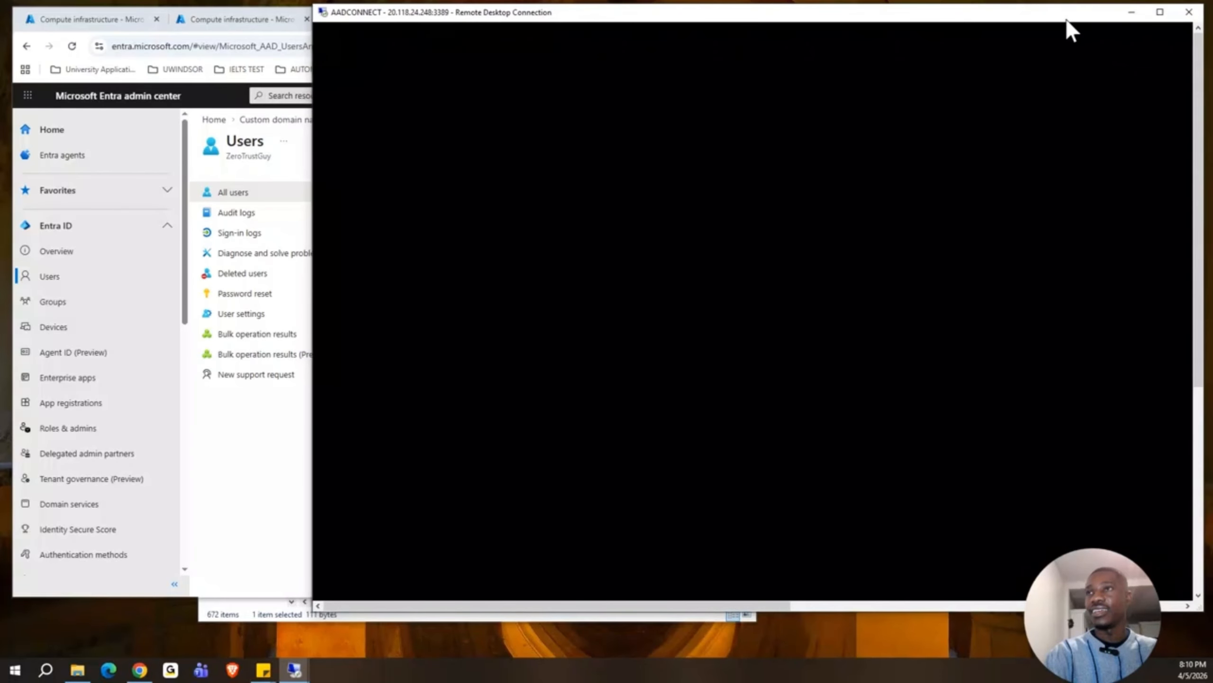
{"action": "right_click", "coordinate": [1002, 11]}
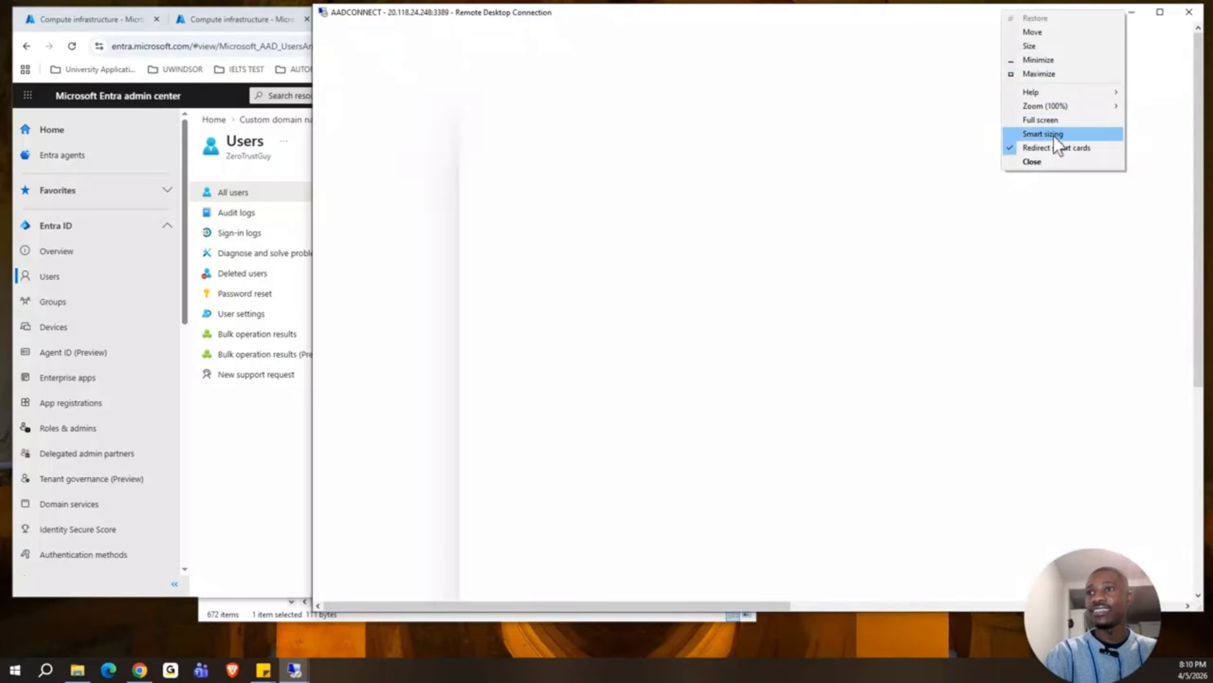
{"action": "left_click", "coordinate": [1054, 135]}
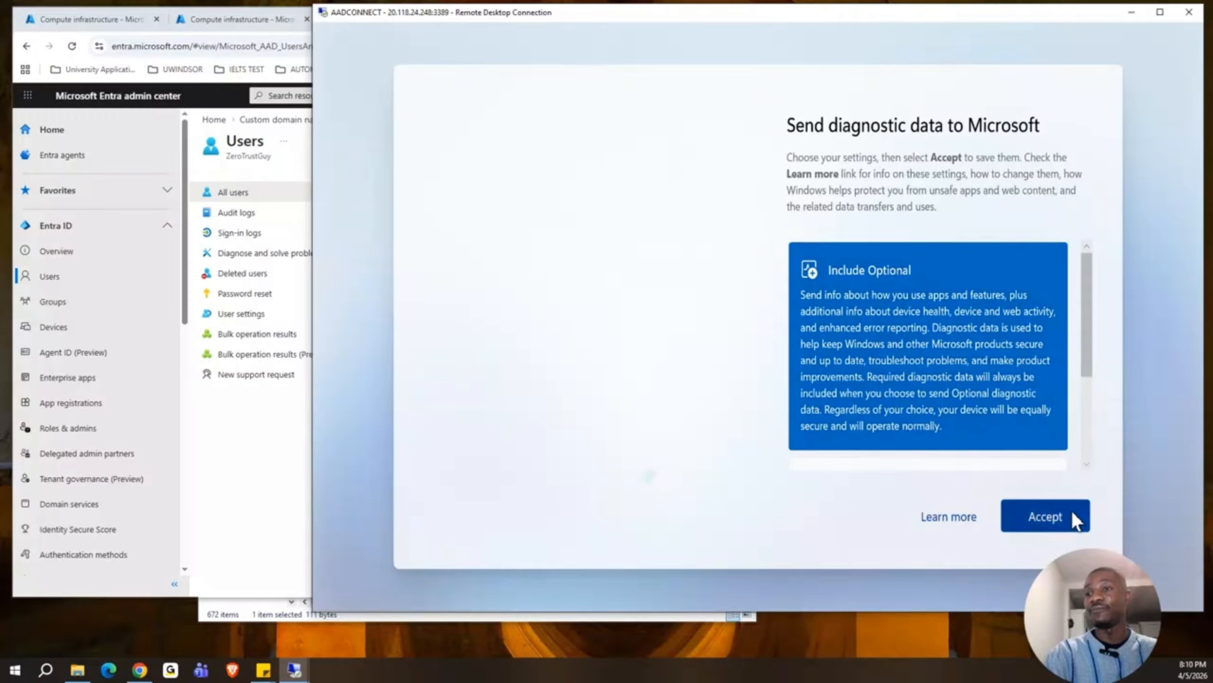
Accept the diagnostic data settings on the AADCONNECT server, dismiss the Windows Admin Center notice and minimize Server Manager
{"action": "left_click", "coordinate": [1046, 517]}
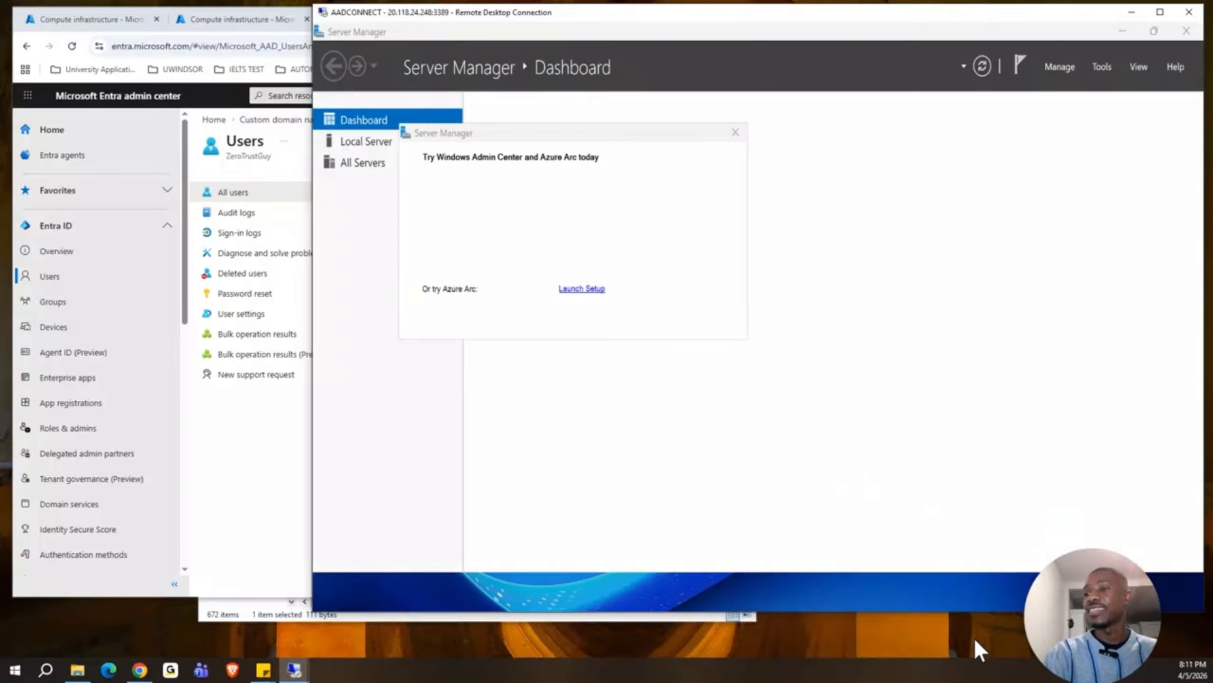
{"action": "left_click", "coordinate": [735, 133]}
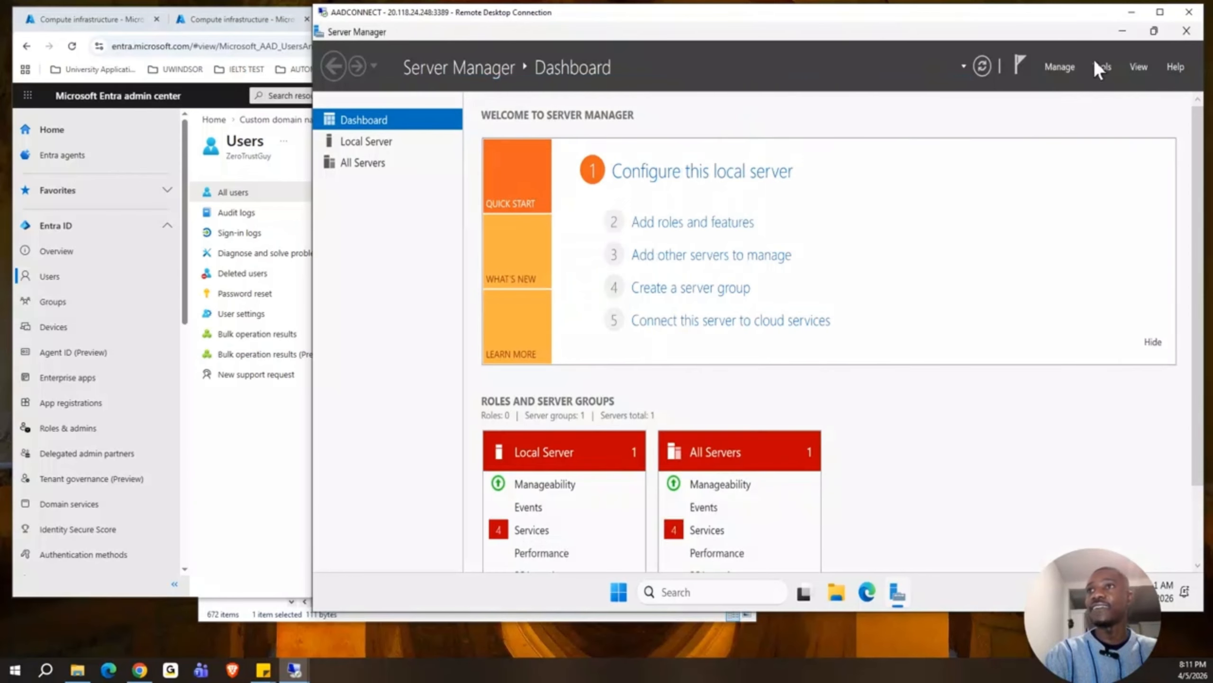
{"action": "left_click", "coordinate": [1121, 31]}
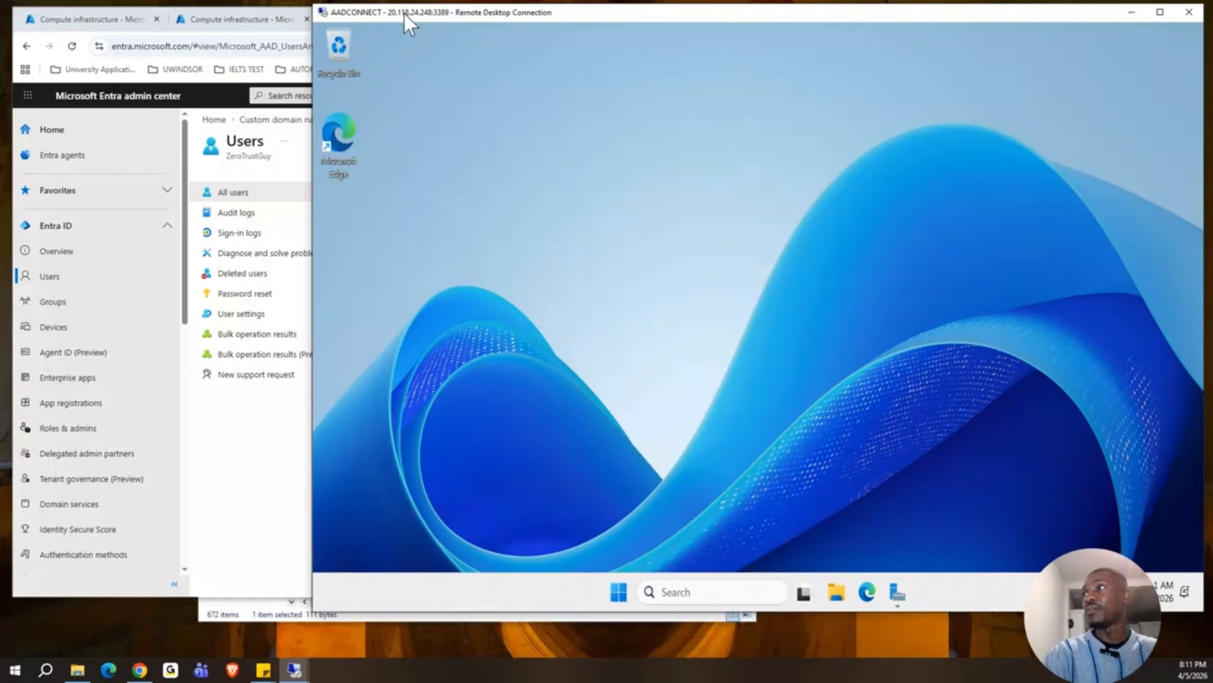
Bring the DC01 remote session forward to compare it with AADCONNECT, then minimize it
{"action": "left_click", "coordinate": [302, 671]}
{"action": "left_click", "coordinate": [256, 617]}
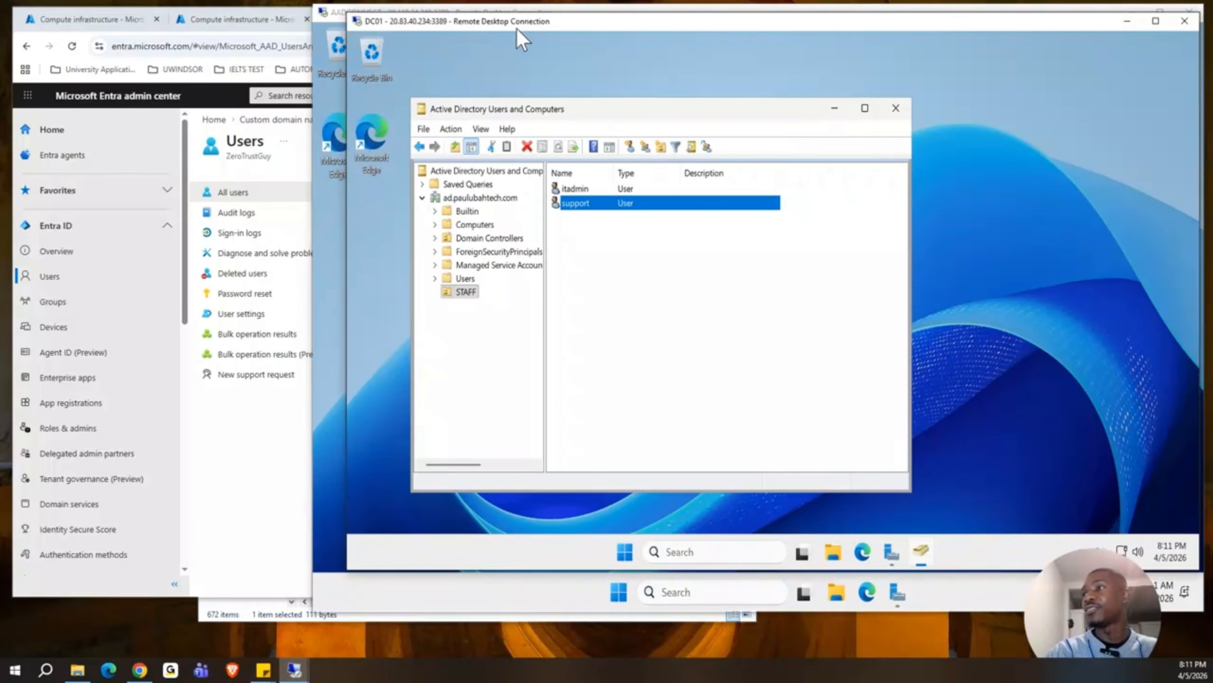
{"action": "left_click_drag", "start_coordinate": [520, 25], "coordinate": [562, 57]}
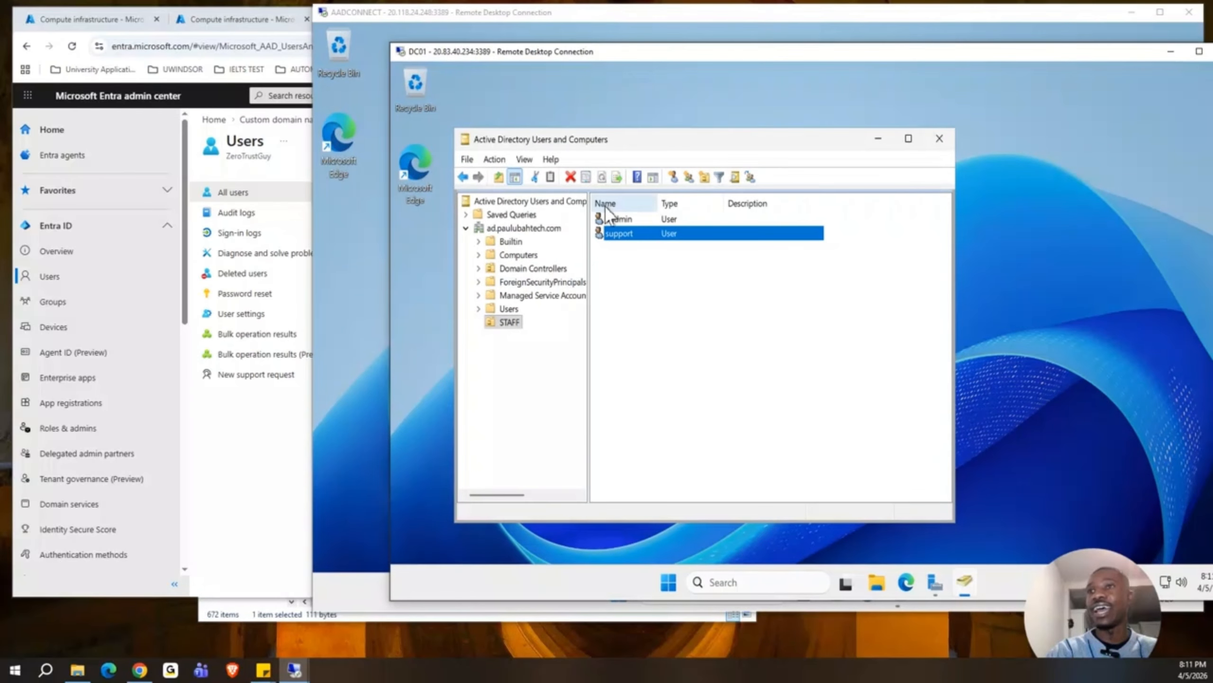
{"action": "left_click", "coordinate": [1169, 54]}
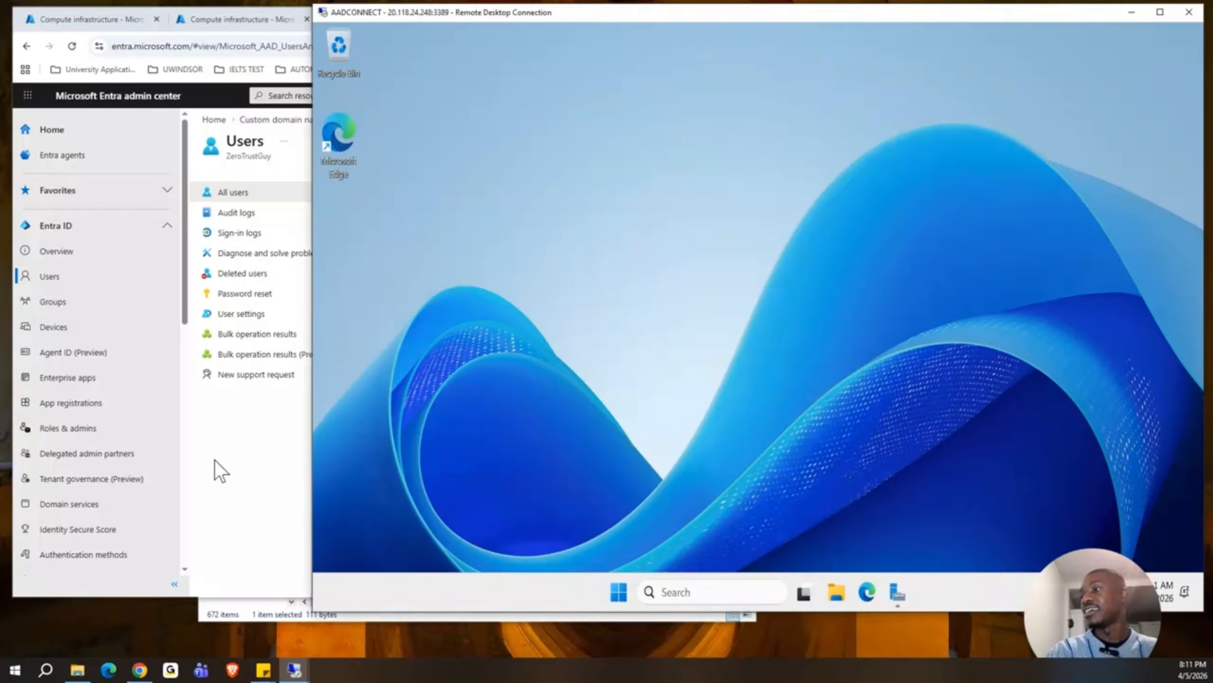
Check the list of all devices in the Entra admin center and minimize the browser
{"action": "left_click", "coordinate": [241, 469]}
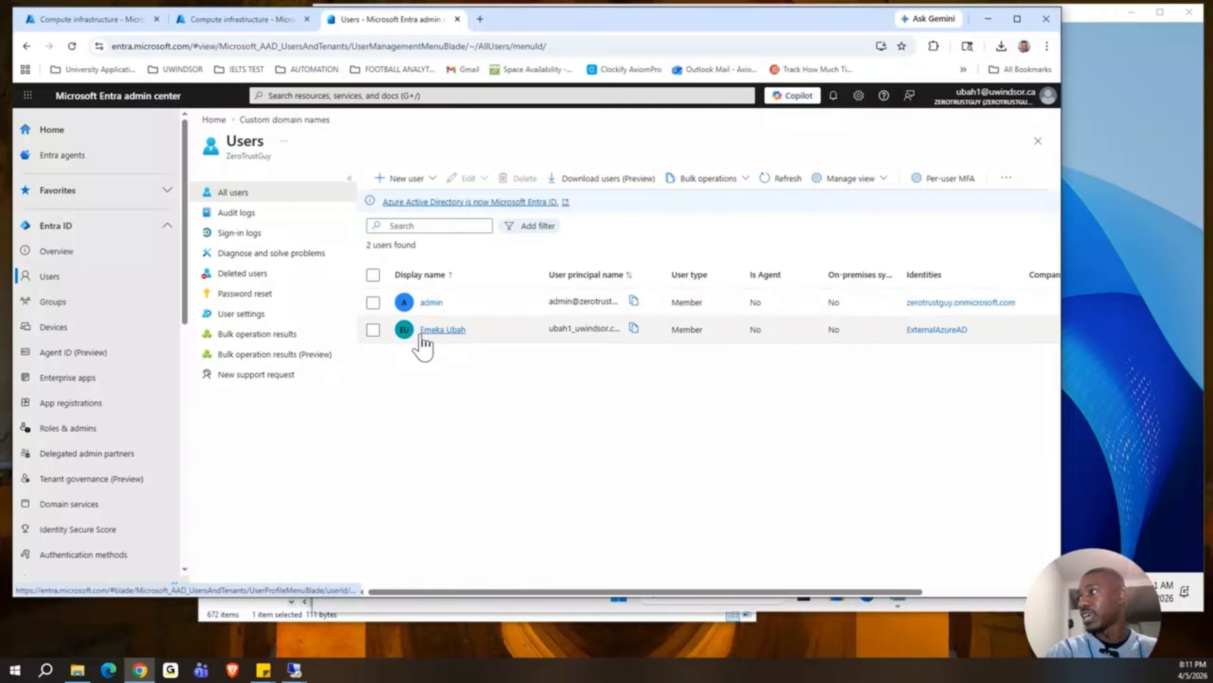
{"action": "left_click", "coordinate": [54, 327]}
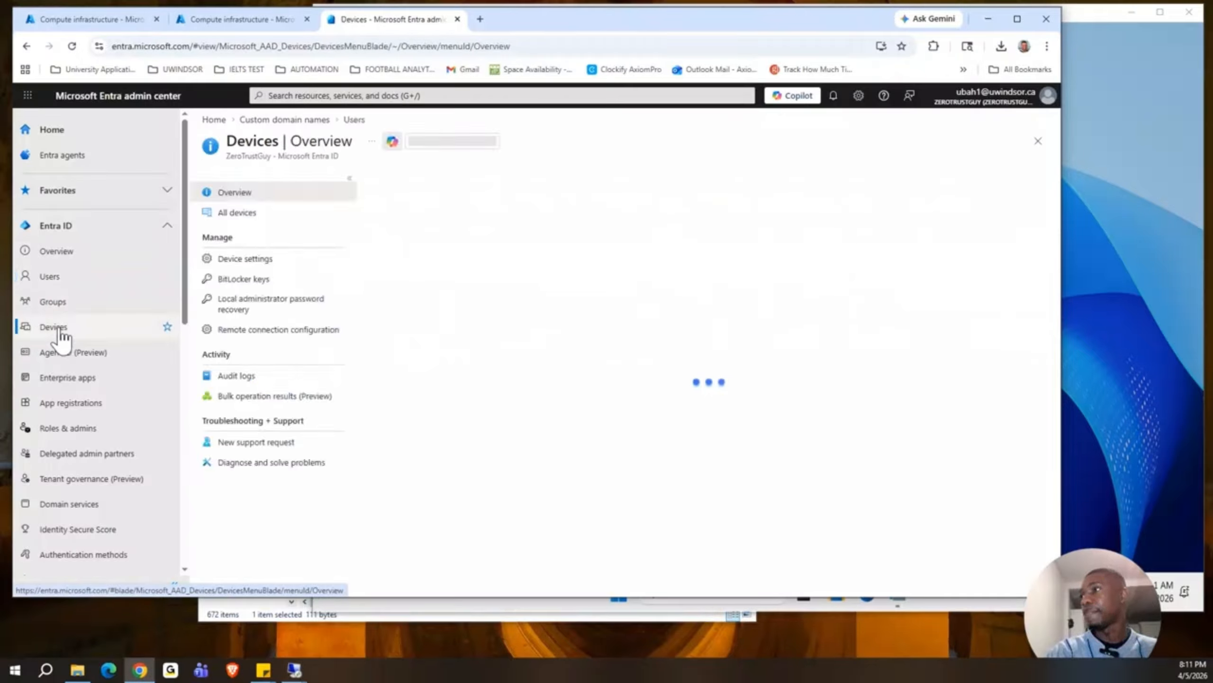
{"action": "left_click", "coordinate": [248, 219]}
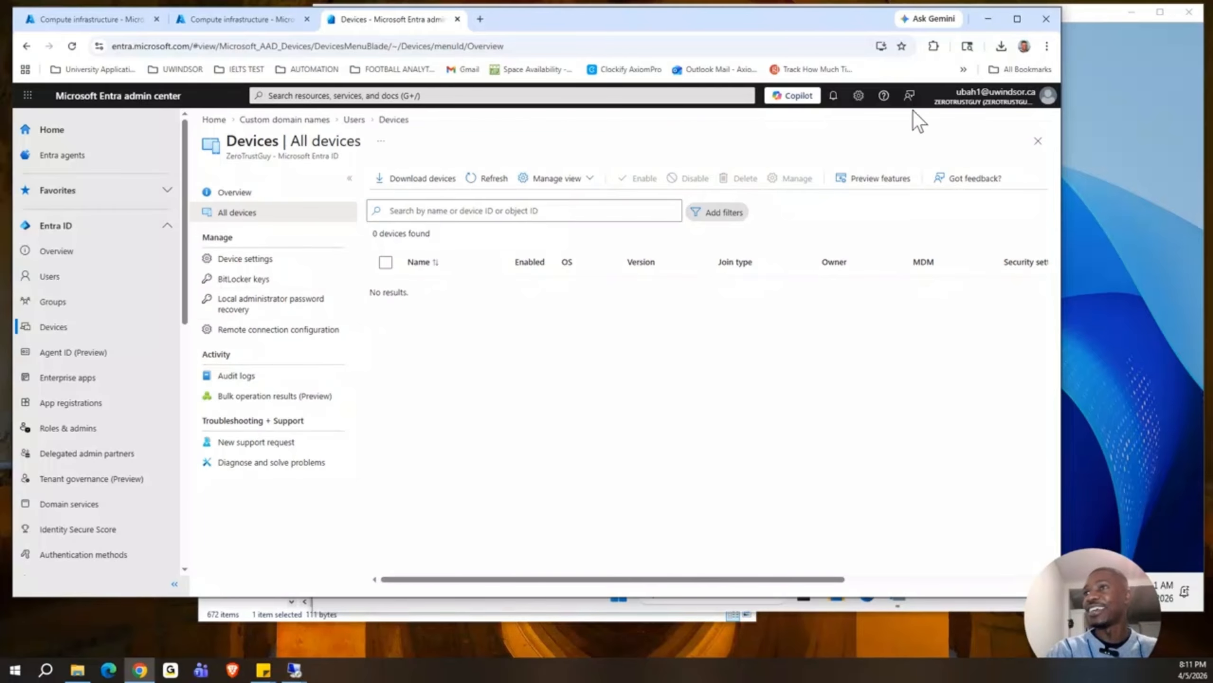
{"action": "left_click", "coordinate": [989, 19]}
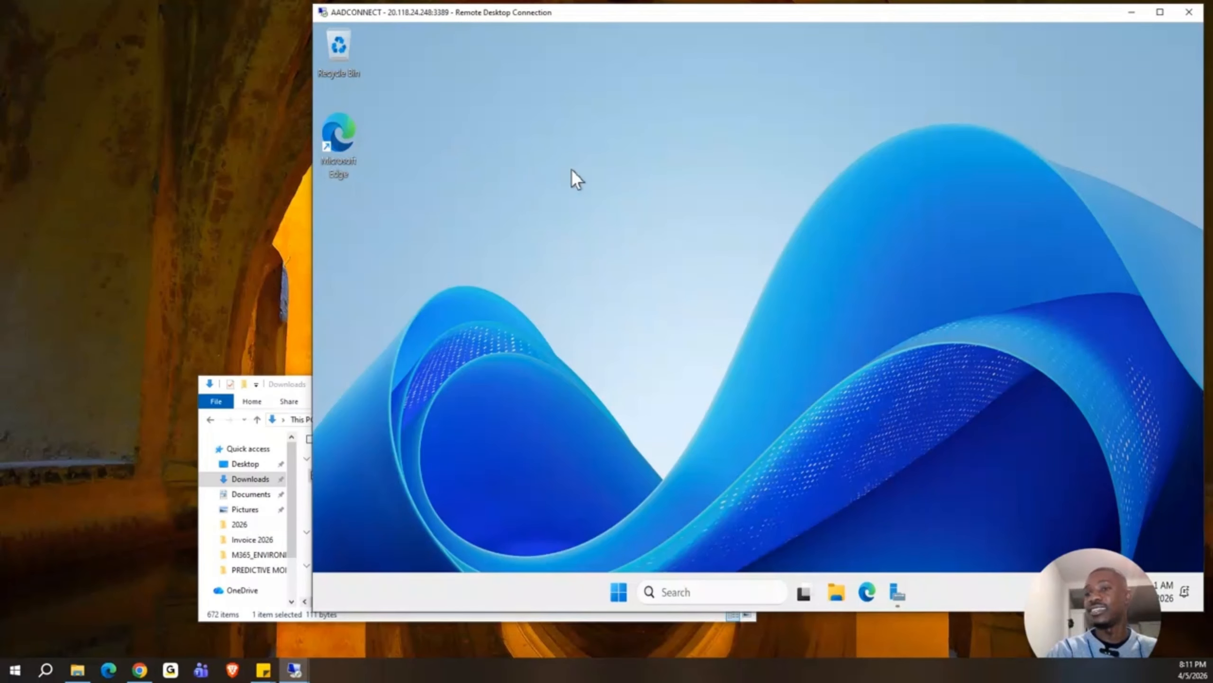
Switch back to Chrome, open the Cloudflare dashboard in a new tab and go to the DNS records of paulubahtech.com
{"action": "left_click", "coordinate": [139, 674]}
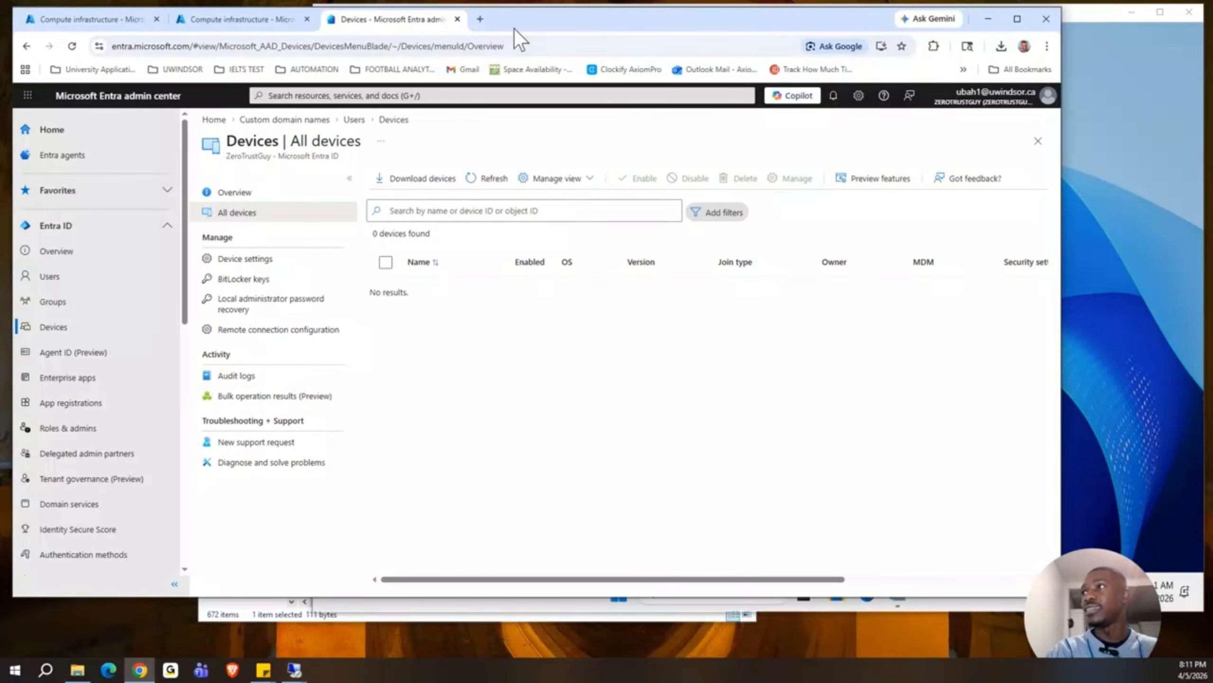
{"action": "left_click", "coordinate": [480, 19]}
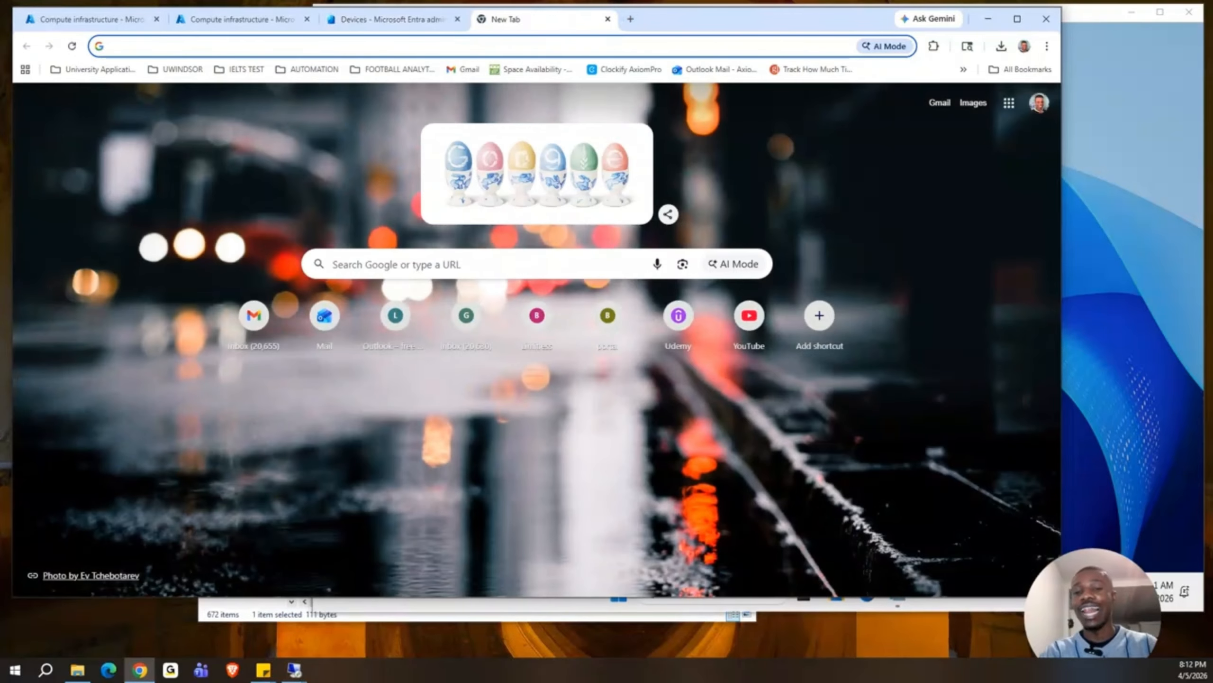
{"action": "type", "text": "clou"}
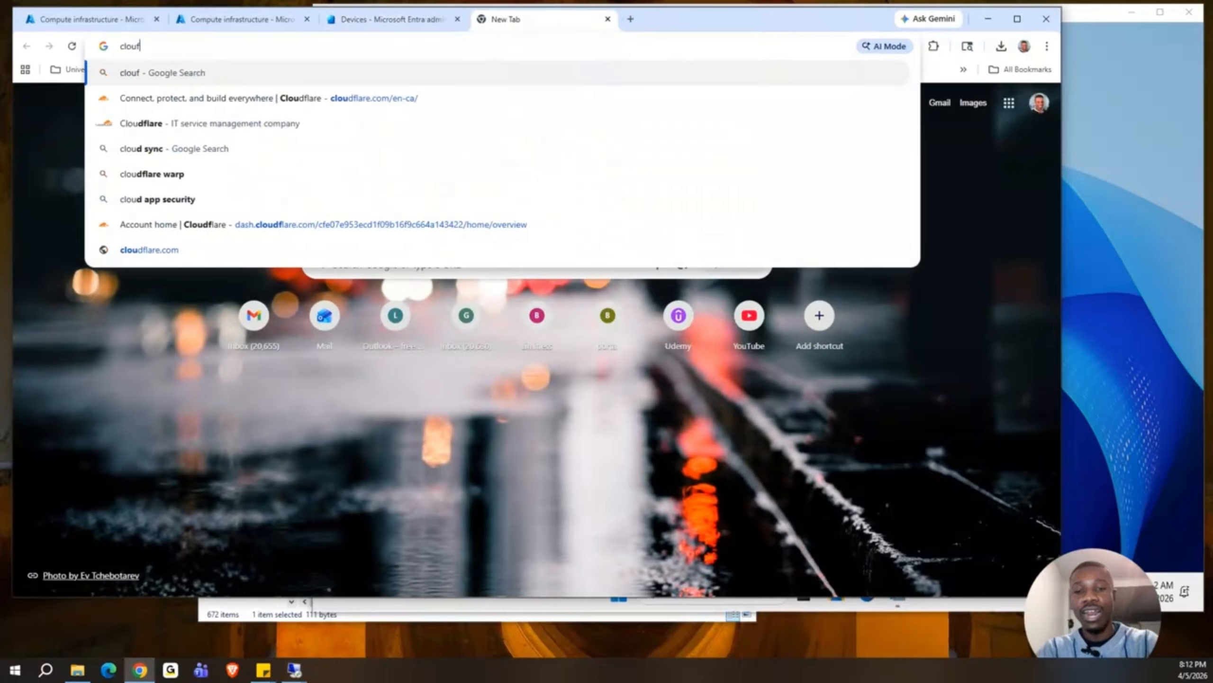
{"action": "type", "text": "dflare.com/en-ca/"}
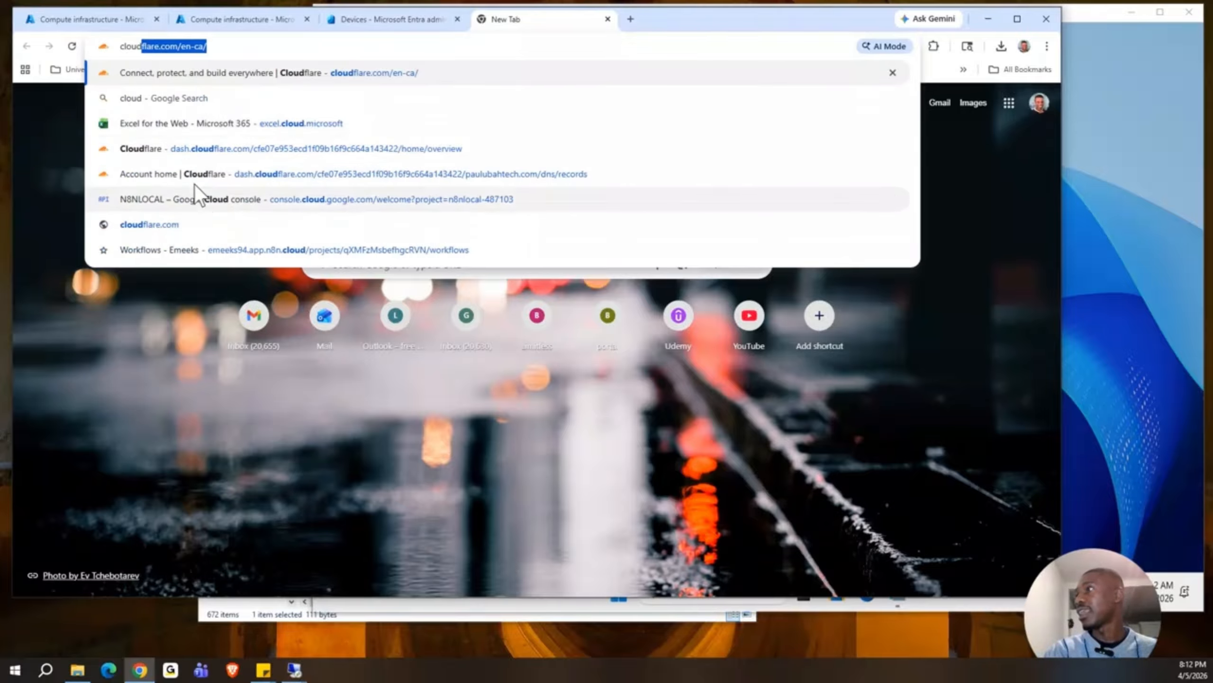
{"action": "left_click", "coordinate": [192, 152]}
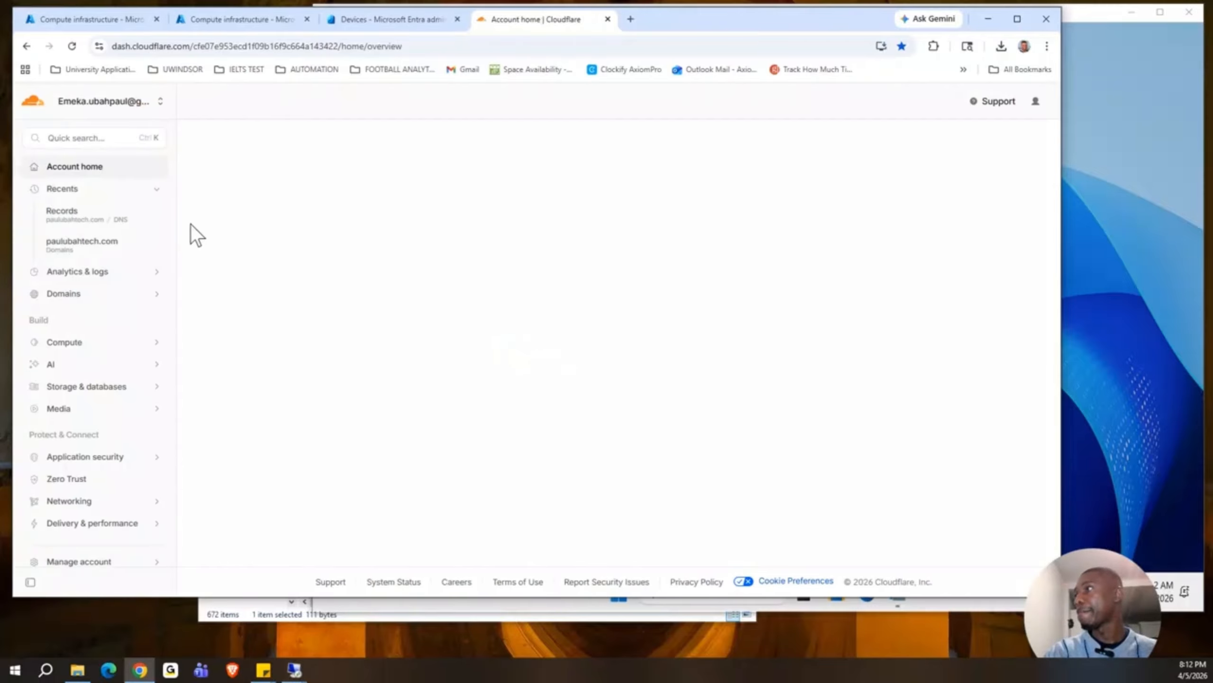
{"action": "left_click", "coordinate": [87, 219]}
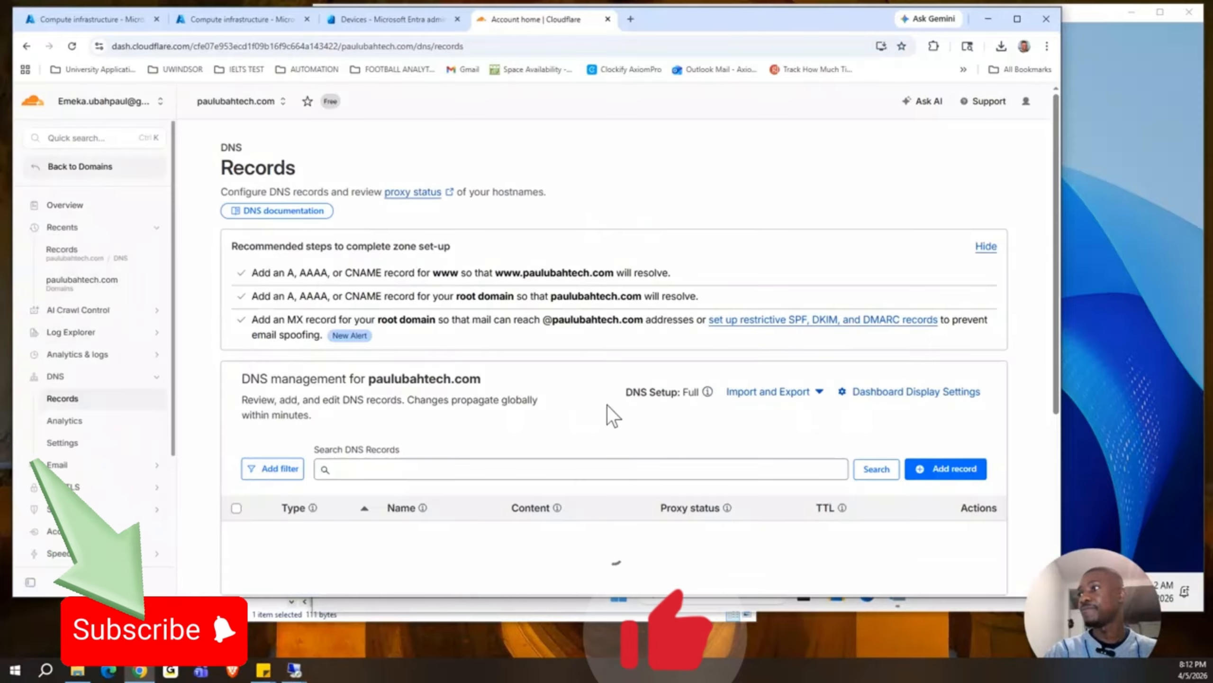
Review the DNS records of paulubahtech.com in Cloudflare and return to the Entra admin center's devices page
{"action": "scroll", "coordinate": [636, 434], "scroll_direction": "down", "scroll_amount": 8}
{"action": "scroll", "coordinate": [621, 435], "scroll_direction": "up", "scroll_amount": 3}
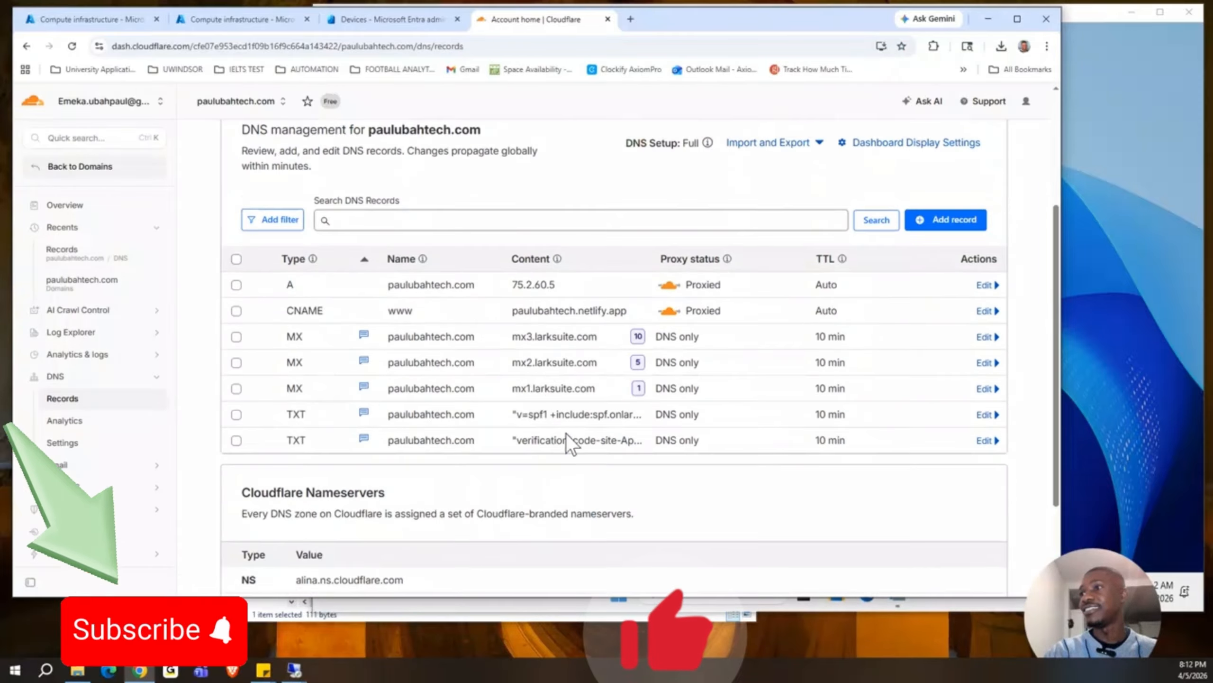
{"action": "scroll", "coordinate": [636, 427], "scroll_direction": "up", "scroll_amount": 4}
{"action": "scroll", "coordinate": [609, 420], "scroll_direction": "down", "scroll_amount": 3}
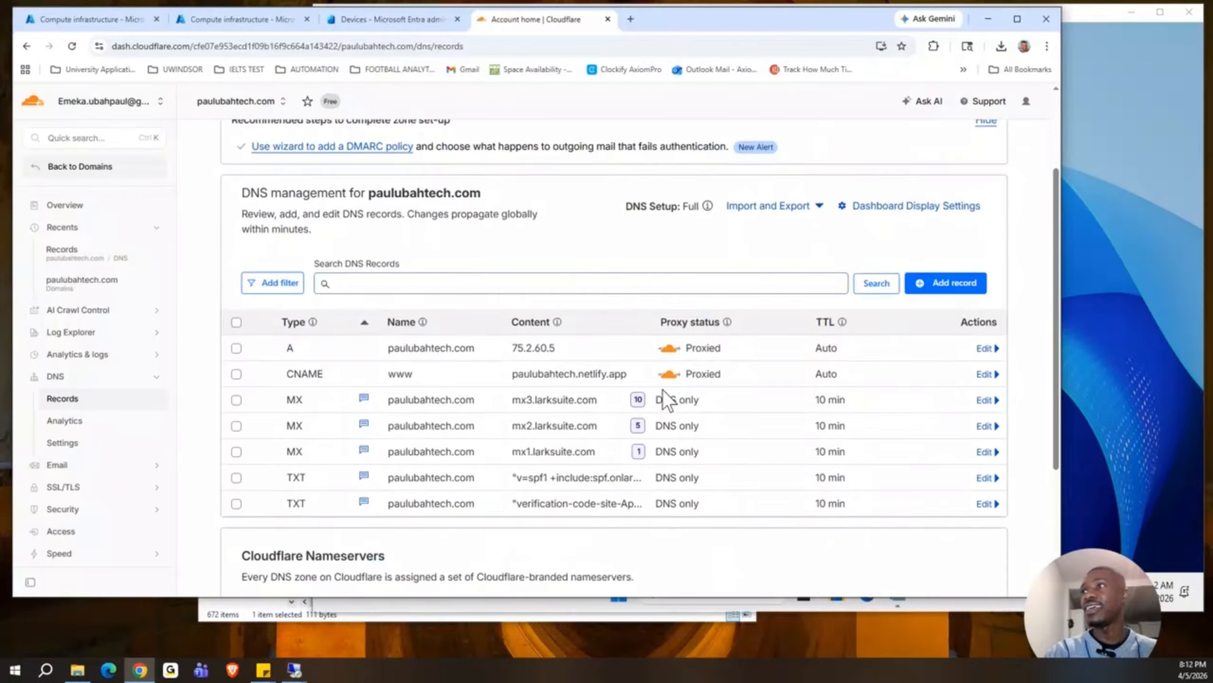
{"action": "scroll", "coordinate": [665, 398], "scroll_direction": "up", "scroll_amount": 3}
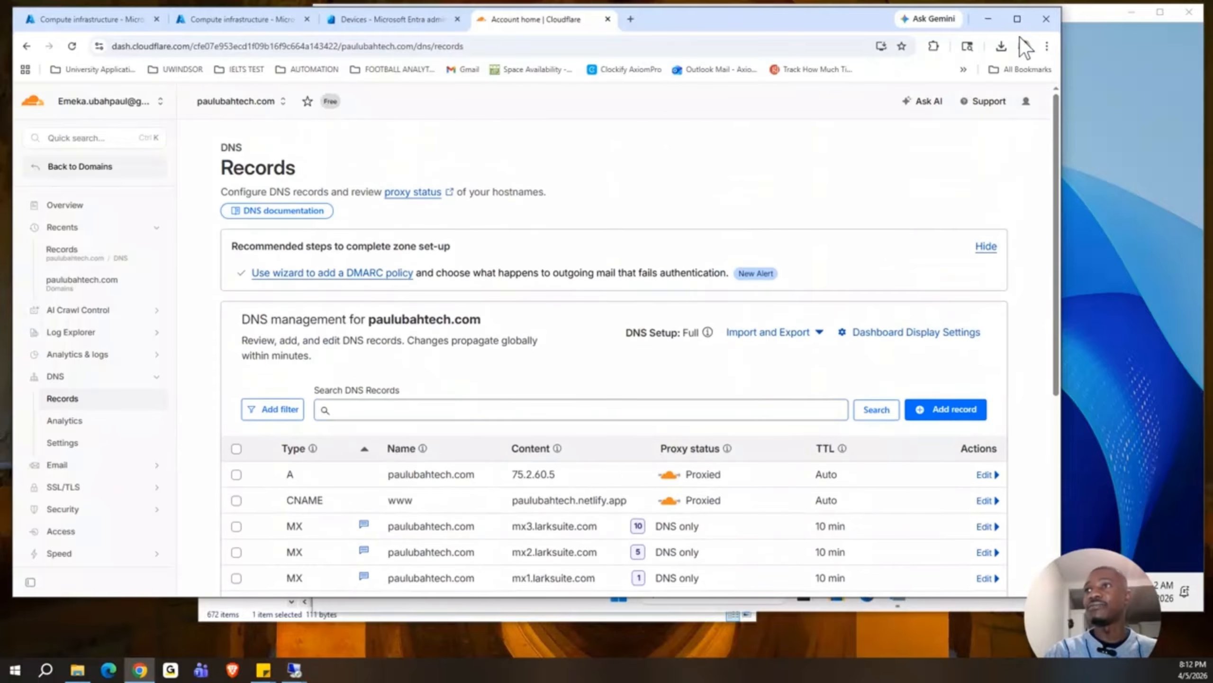
{"action": "left_click", "coordinate": [402, 21]}
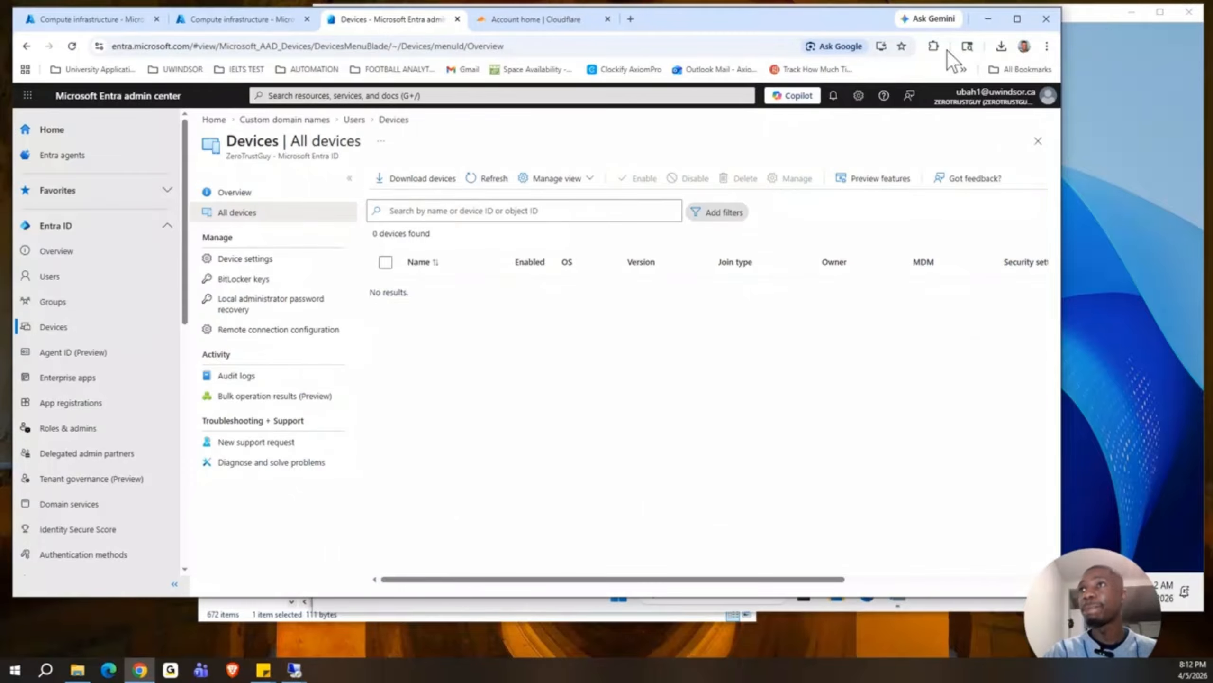
Switch to the AADCONNECT remote session and open the local server properties in Server Manager
{"action": "left_click", "coordinate": [1097, 17]}
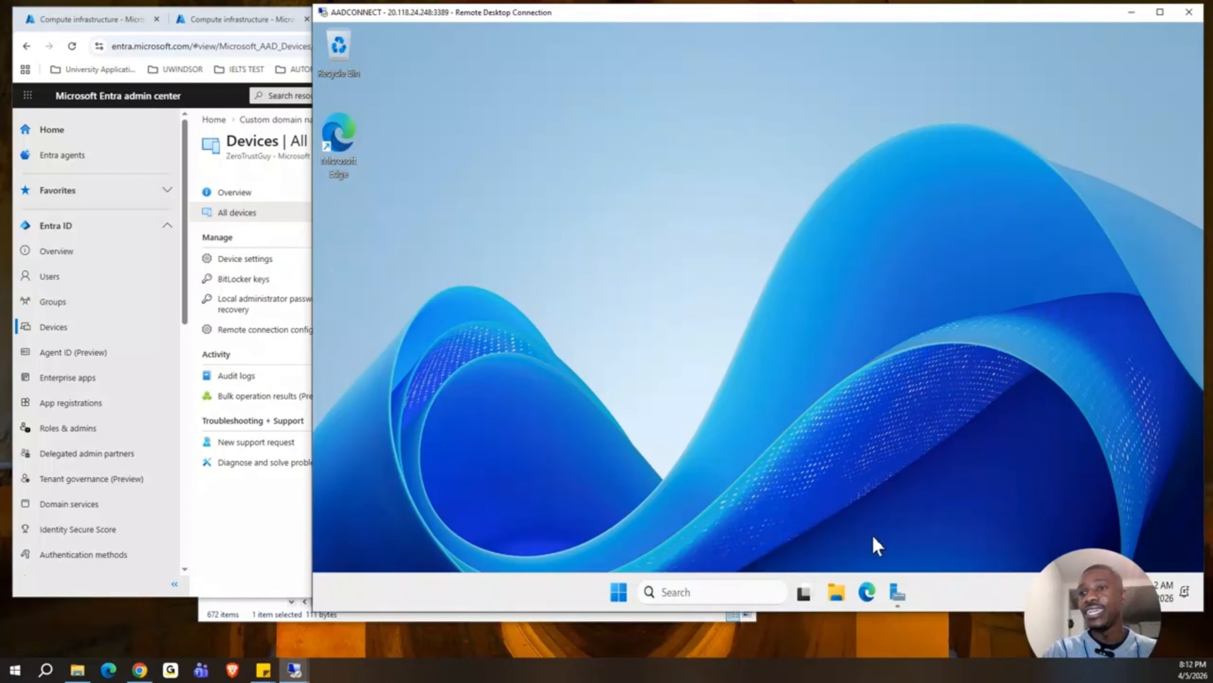
{"action": "left_click_drag", "start_coordinate": [1078, 588], "coordinate": [1018, 597]}
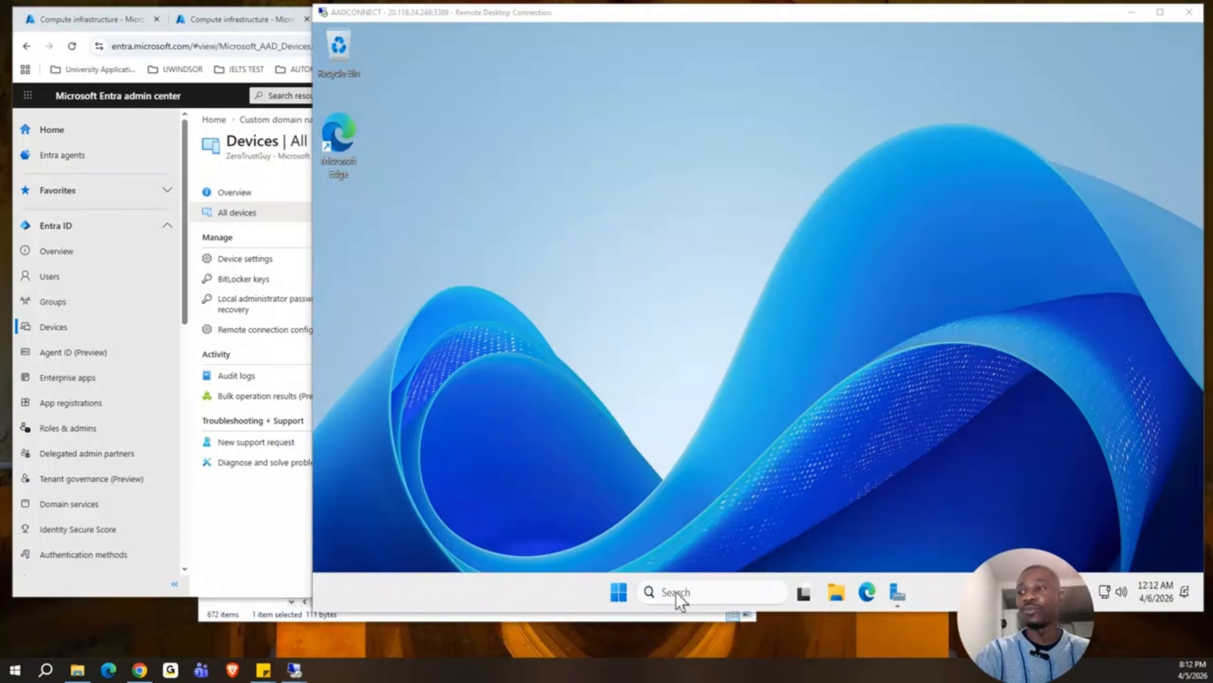
{"action": "left_click", "coordinate": [897, 592]}
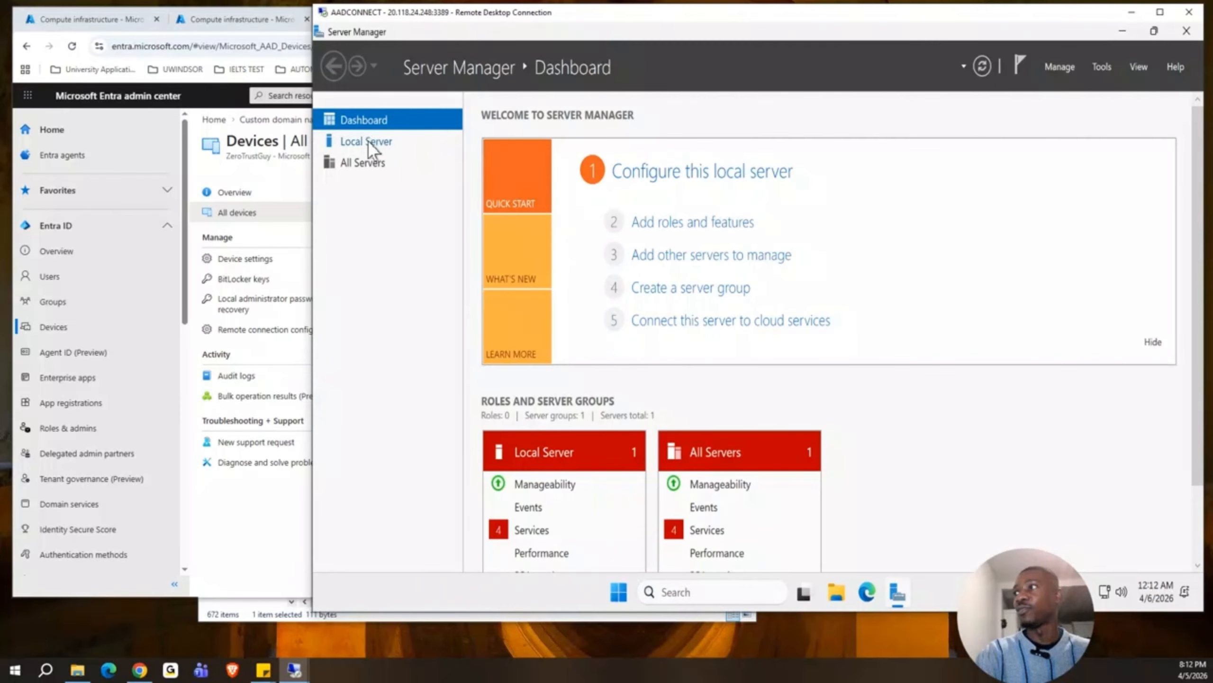
{"action": "left_click", "coordinate": [368, 144]}
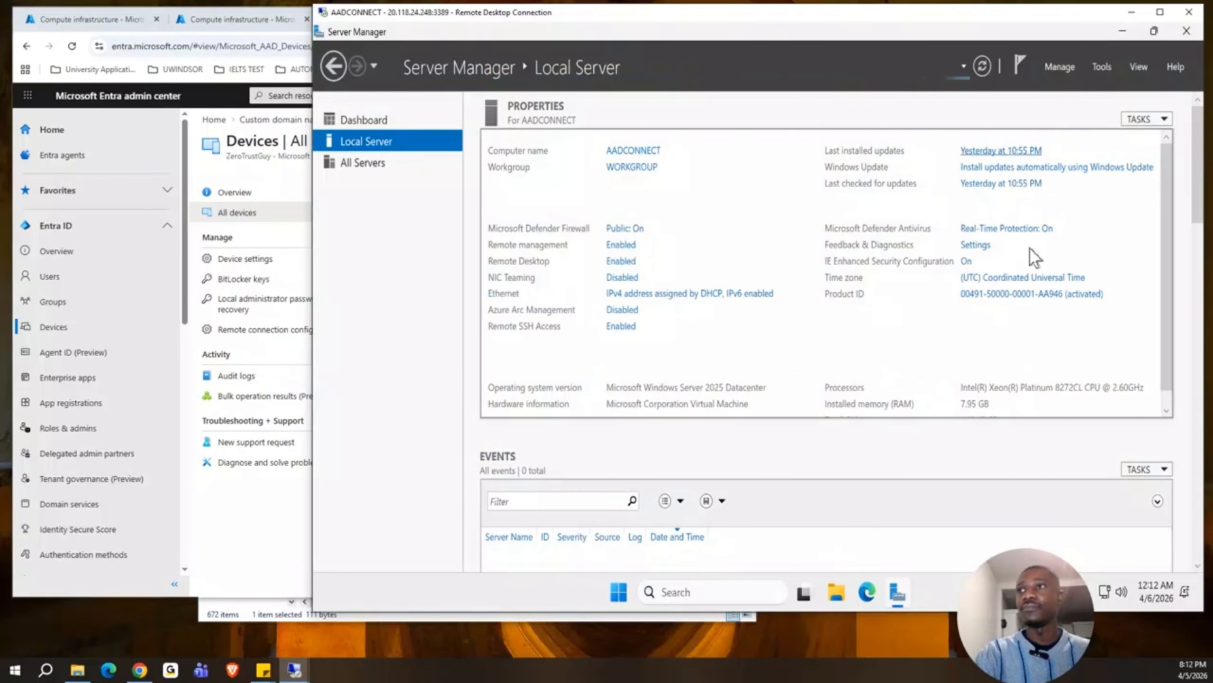
Set the AADCONNECT server's time zone to (UTC-05:00) Eastern Time (US & Canada) in the date and time settings, then minimize Settings
{"action": "left_click", "coordinate": [970, 244]}
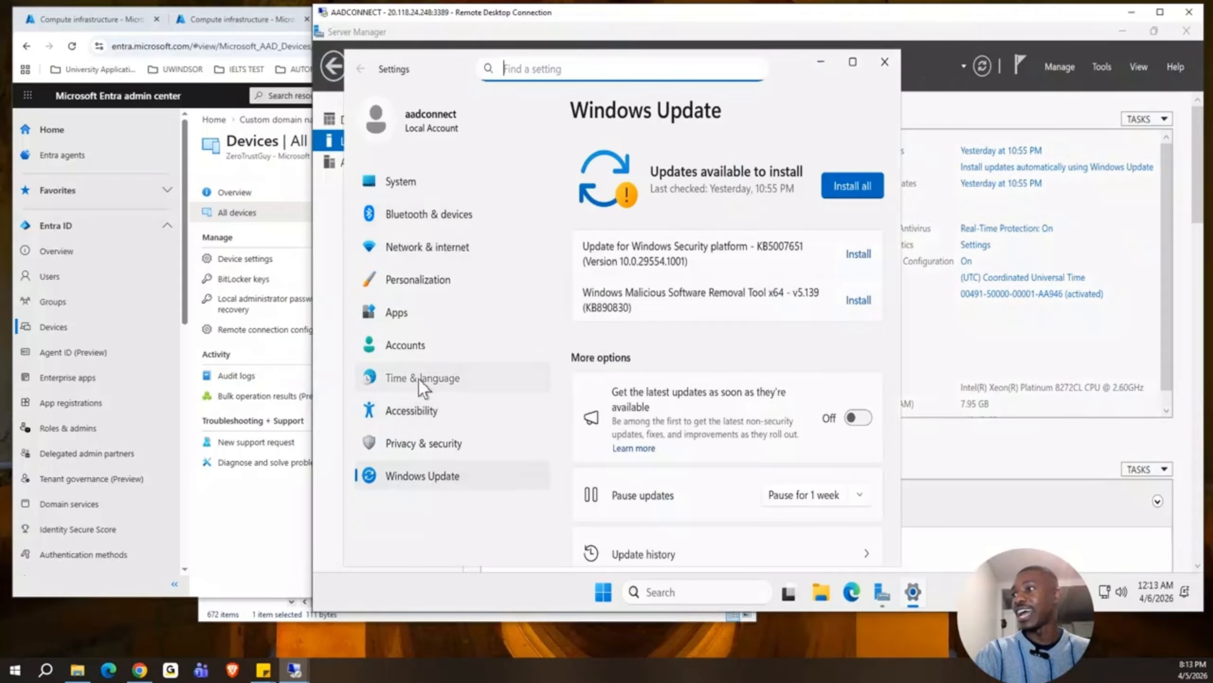
{"action": "left_click", "coordinate": [422, 382]}
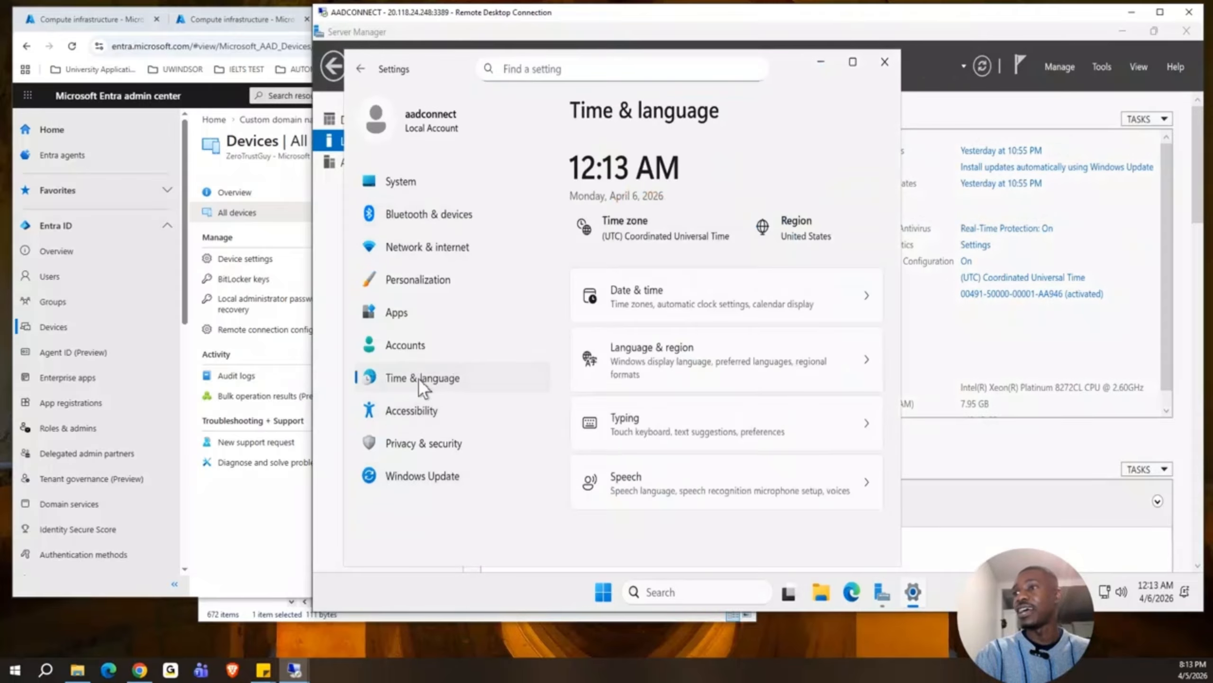
{"action": "left_click", "coordinate": [687, 321]}
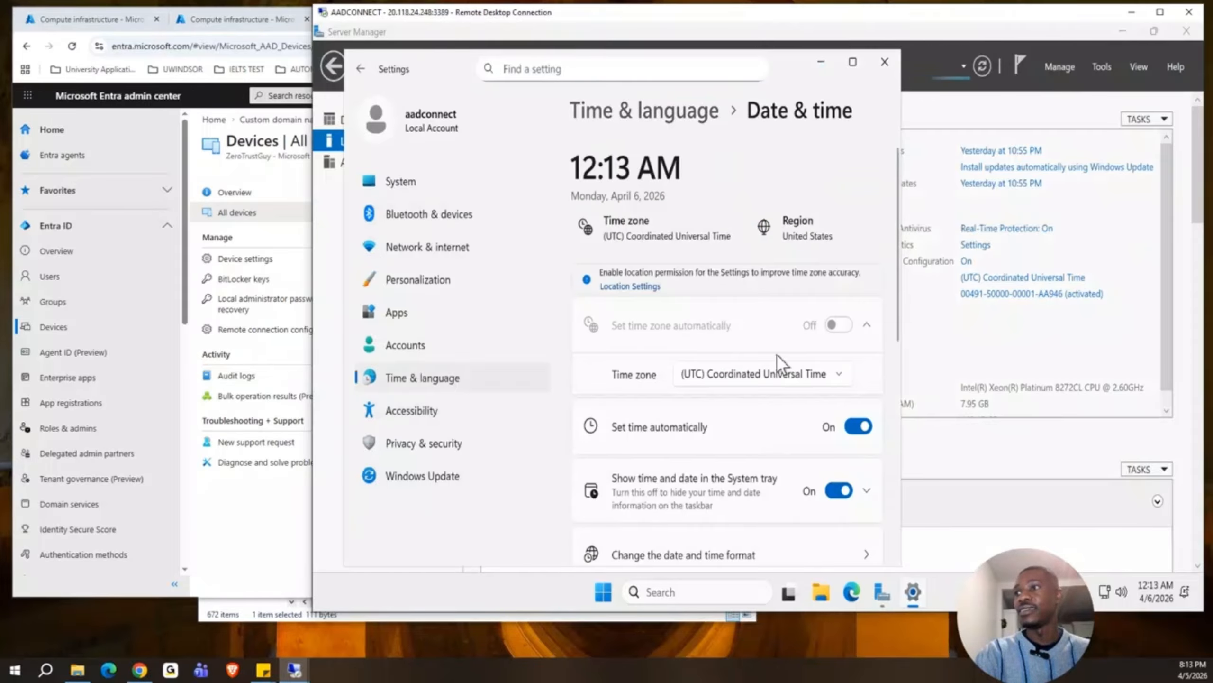
{"action": "left_click", "coordinate": [827, 383]}
{"action": "scroll", "coordinate": [726, 359], "scroll_direction": "up", "scroll_amount": 4}
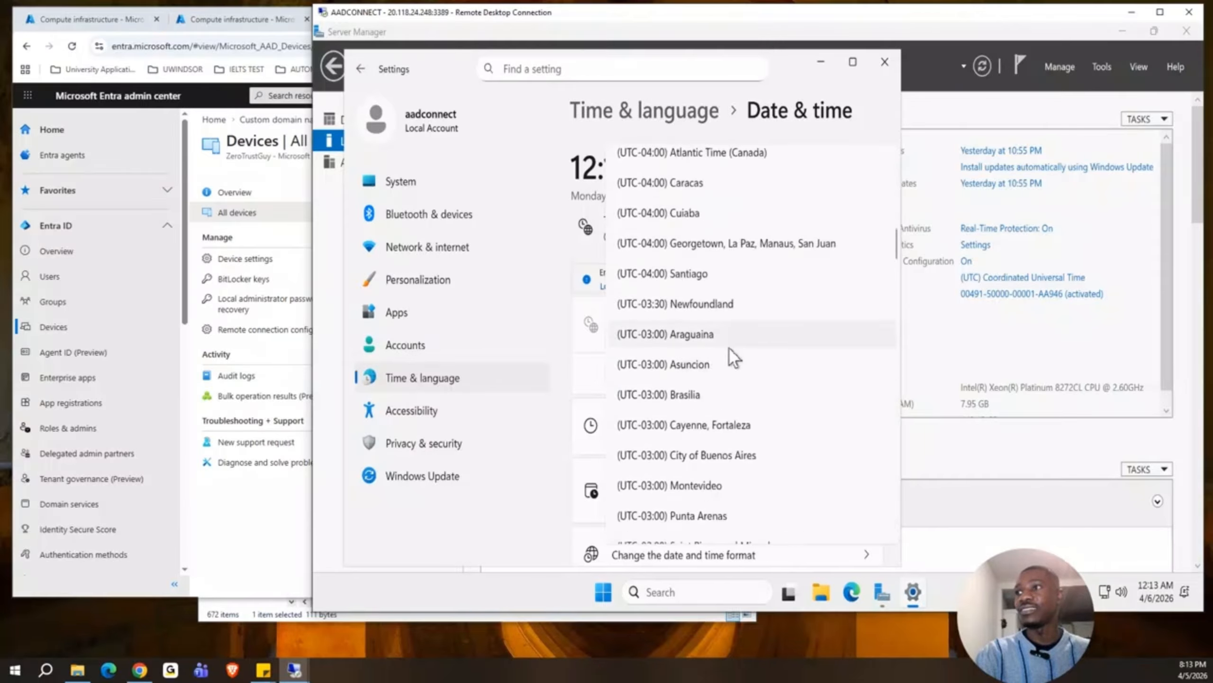
{"action": "scroll", "coordinate": [734, 331], "scroll_direction": "up", "scroll_amount": 2}
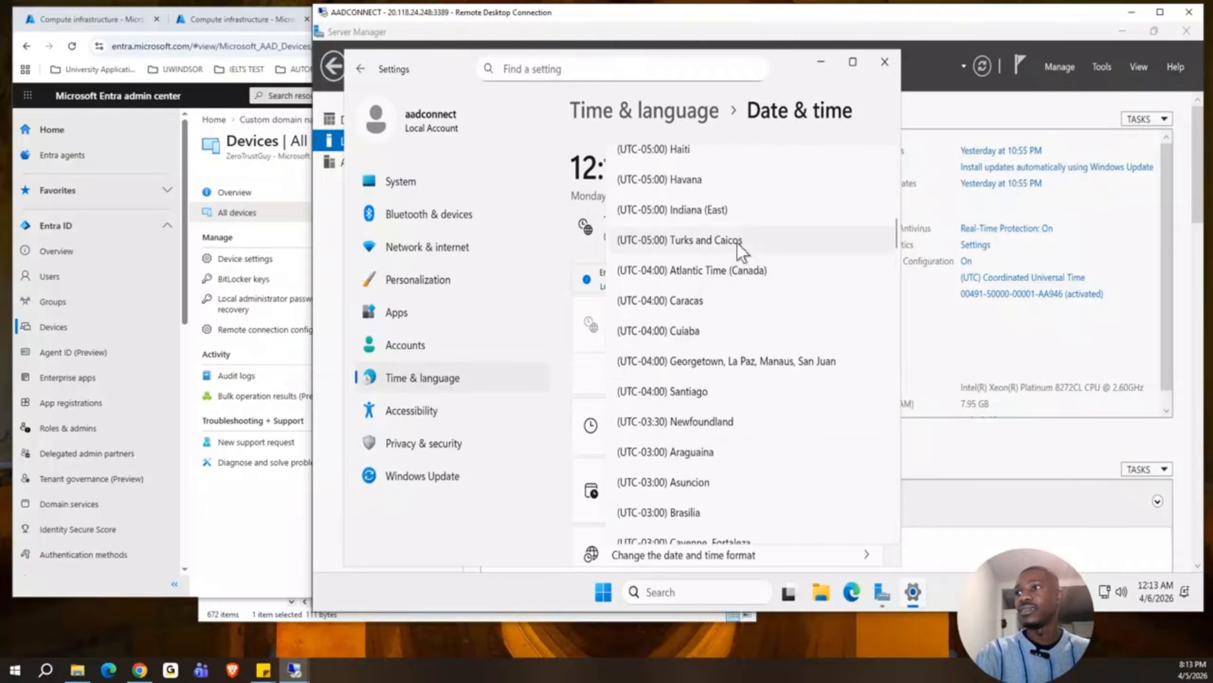
{"action": "left_click", "coordinate": [753, 180]}
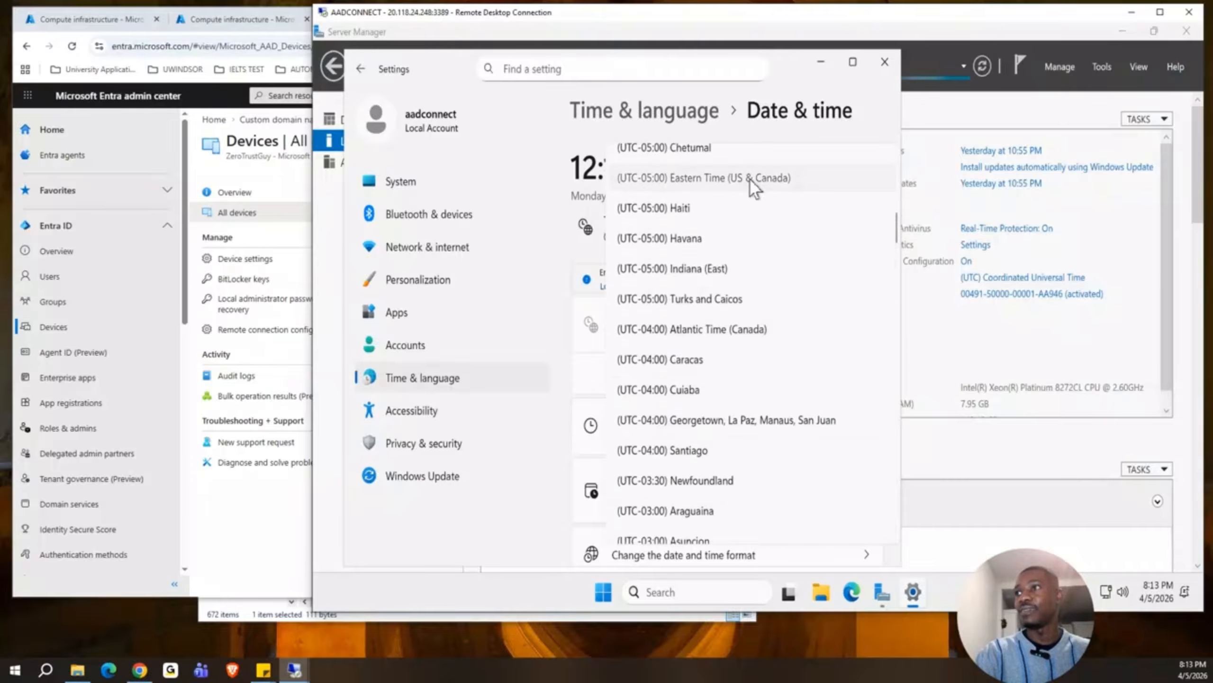
{"action": "left_click", "coordinate": [825, 67]}
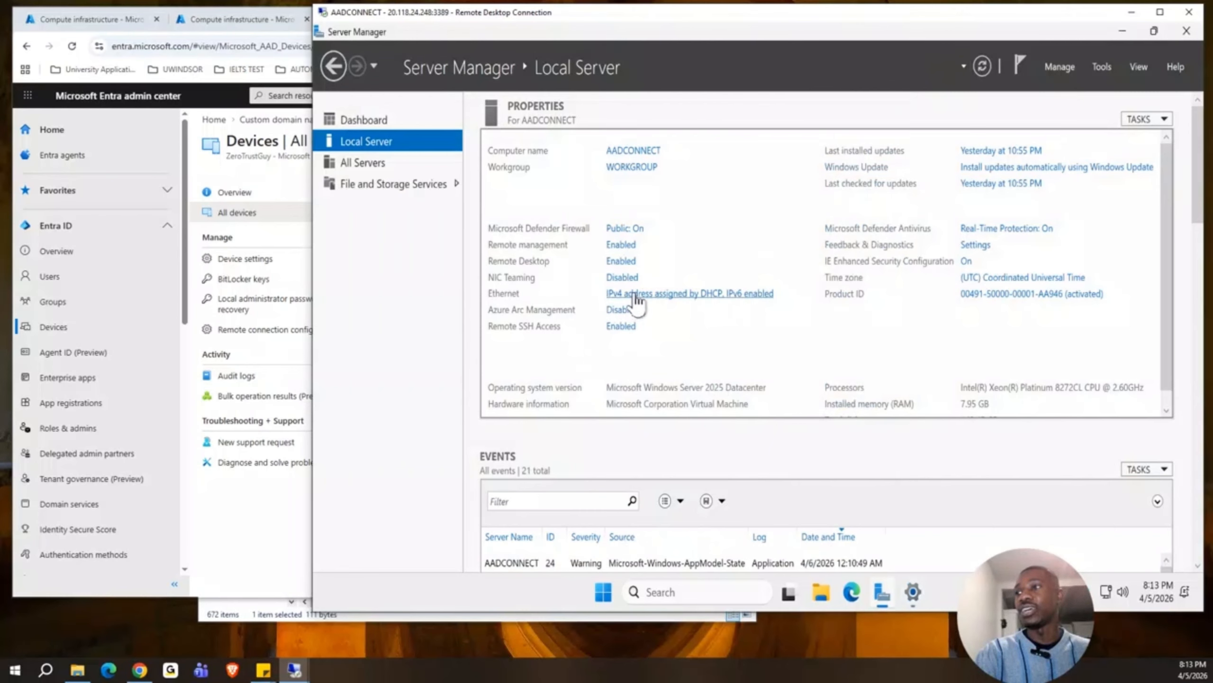
Review the connection details of the server's Ethernet adapter, including its IPv4 and DNS configuration
{"action": "left_click", "coordinate": [636, 300]}
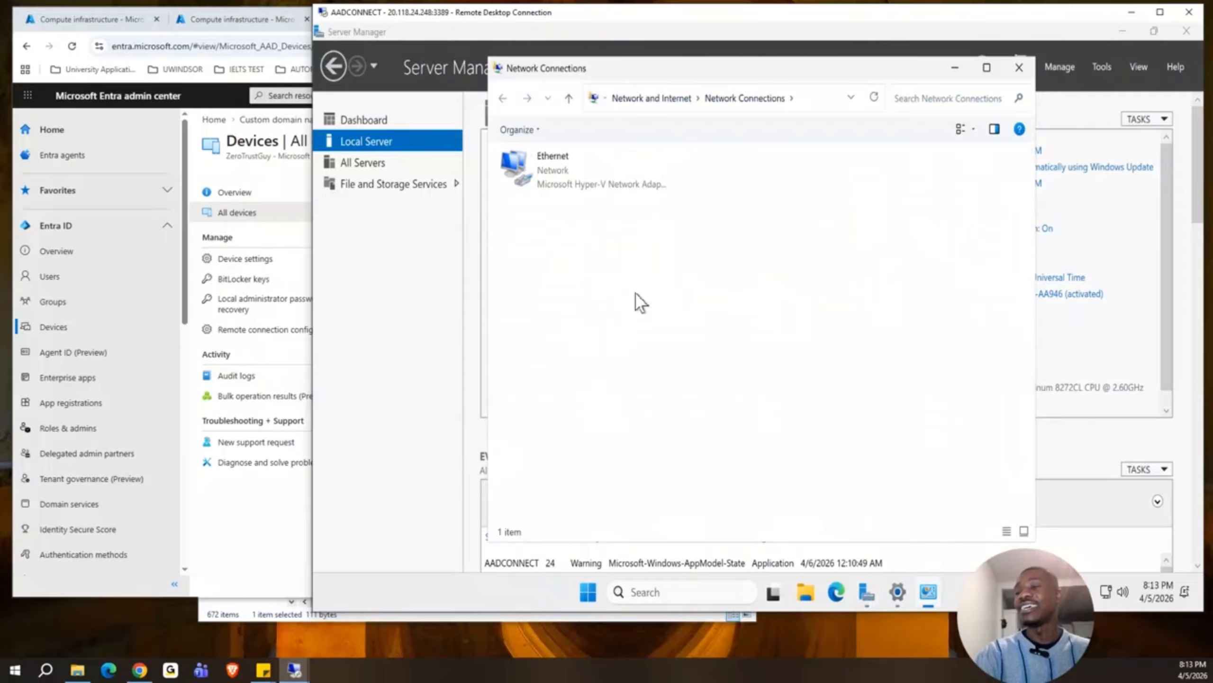
{"action": "left_click", "coordinate": [584, 187]}
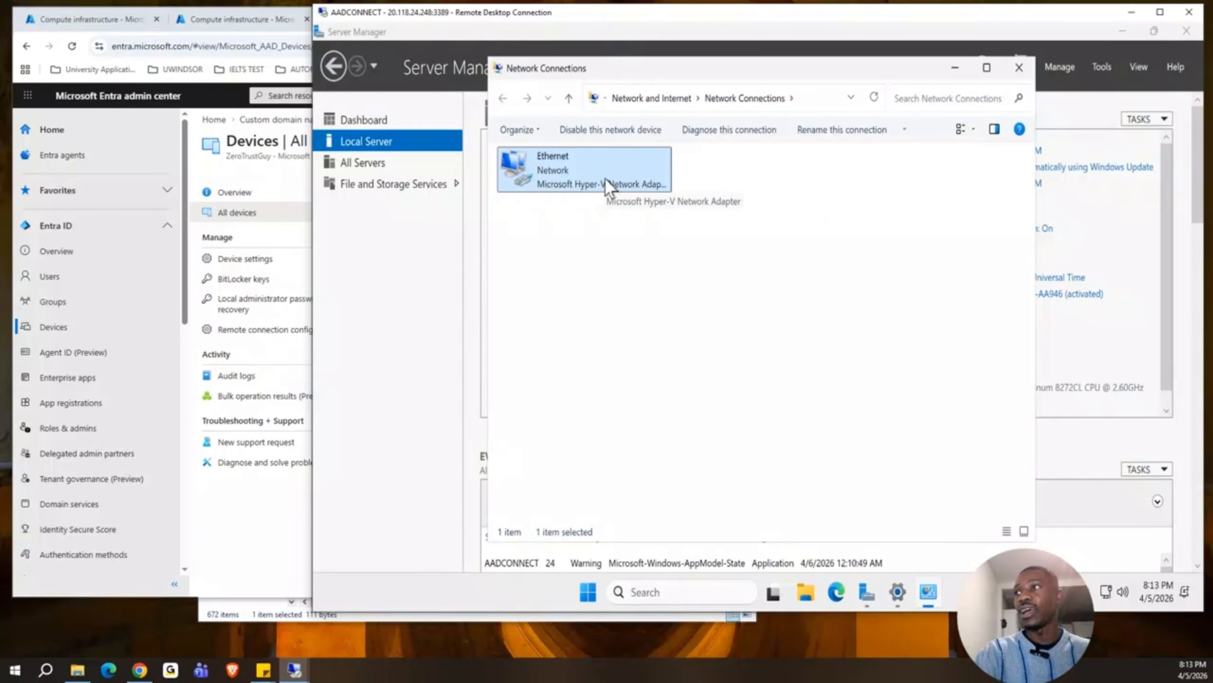
{"action": "double_click", "coordinate": [608, 185]}
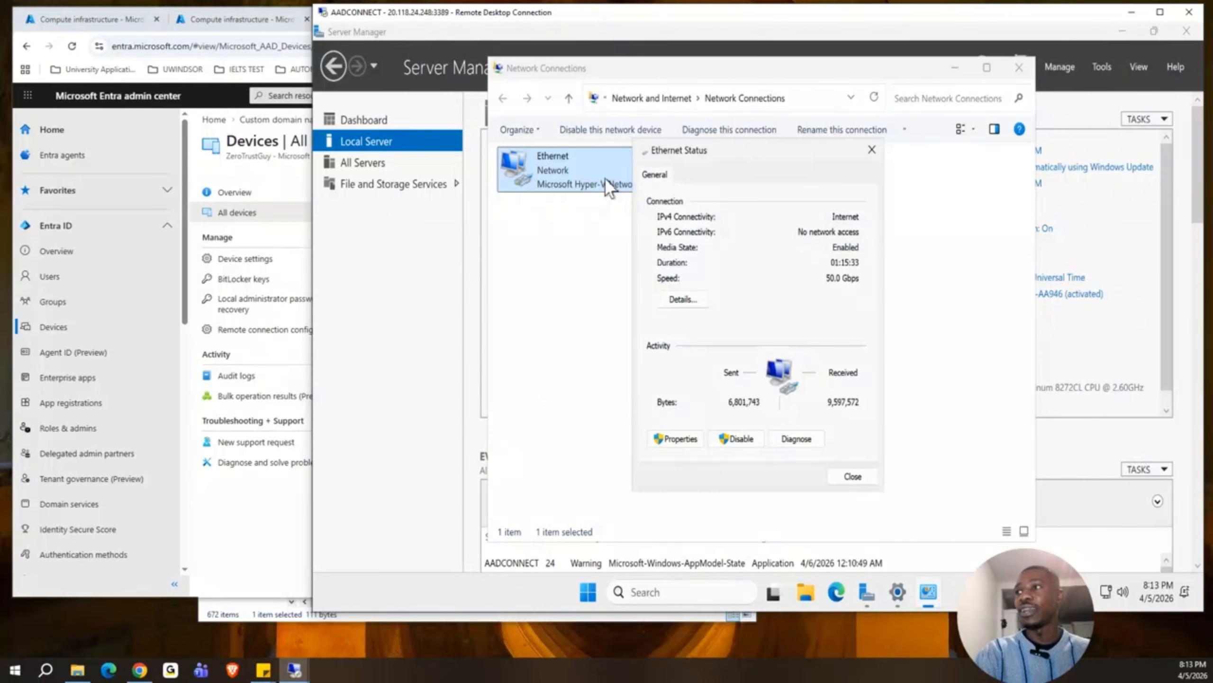
{"action": "left_click", "coordinate": [682, 300]}
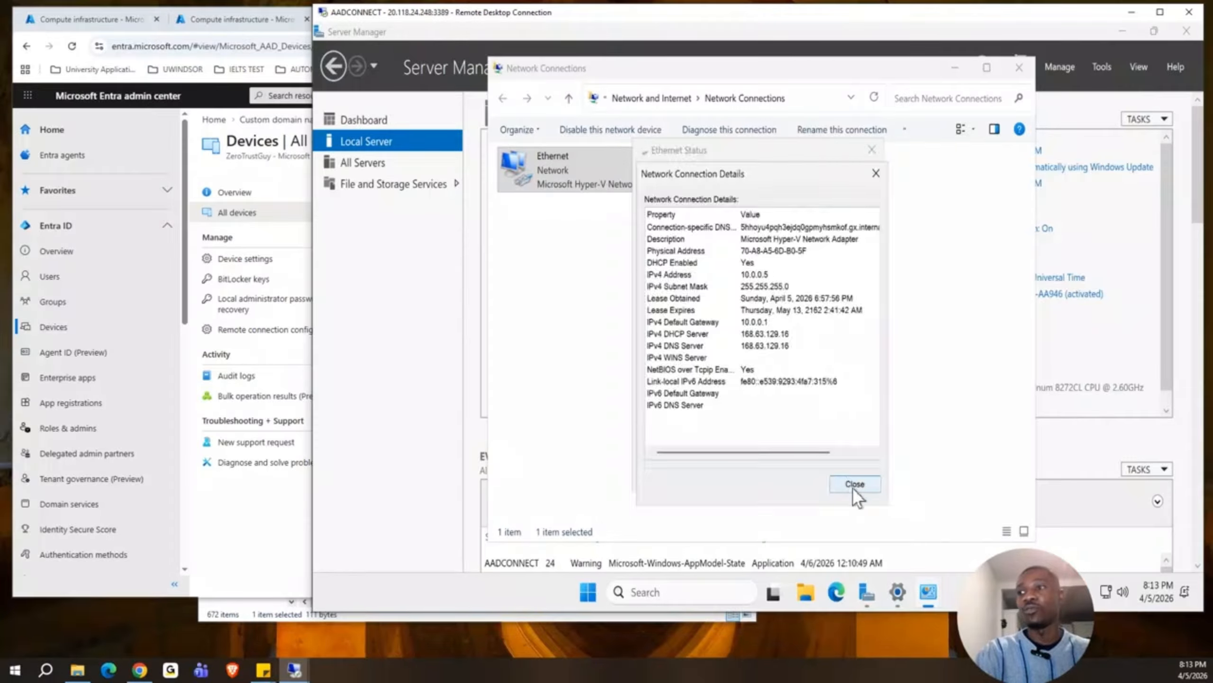
{"action": "left_click", "coordinate": [855, 484]}
Set the Ethernet adapter's preferred IPv4 DNS server to 10.0.0.4, keeping automatic IP addressing, and close the network windows
{"action": "left_click", "coordinate": [677, 439]}
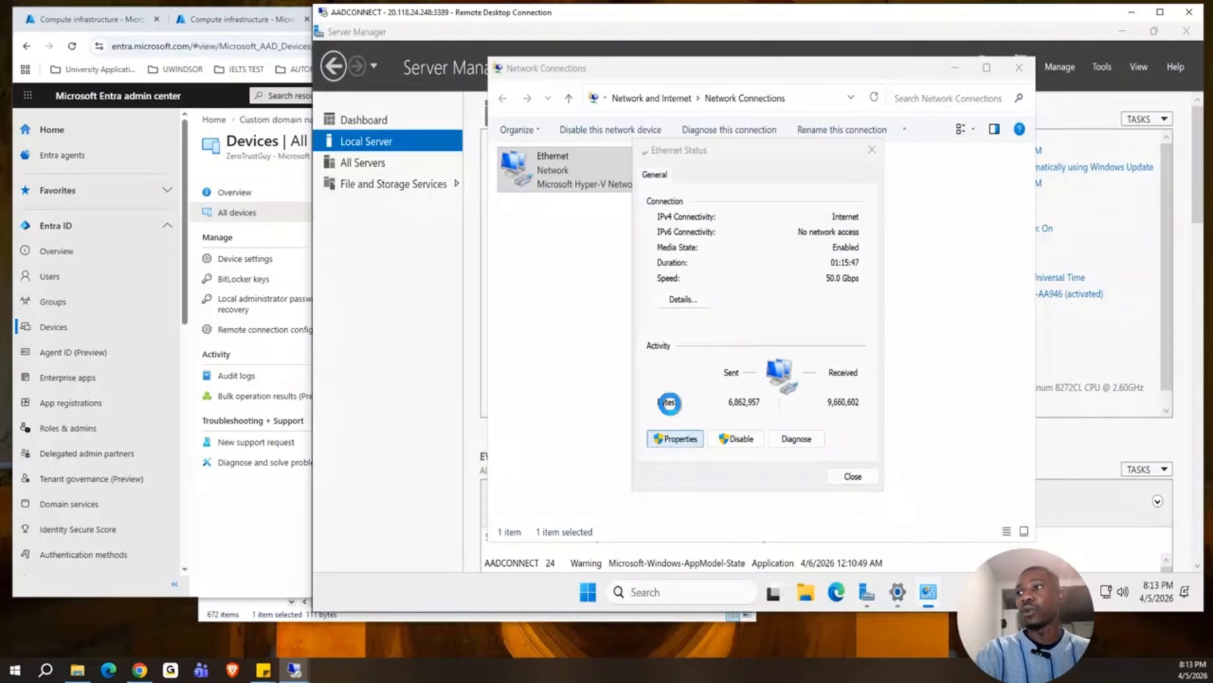
{"action": "left_click", "coordinate": [745, 329]}
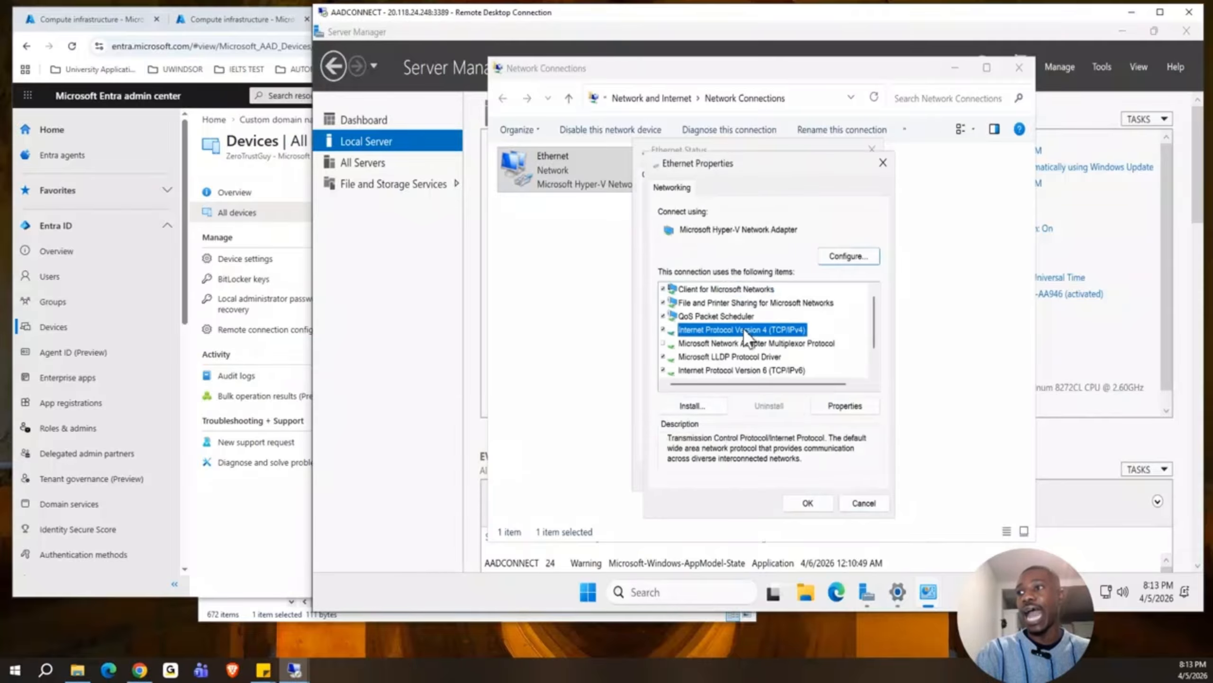
{"action": "left_click", "coordinate": [844, 407]}
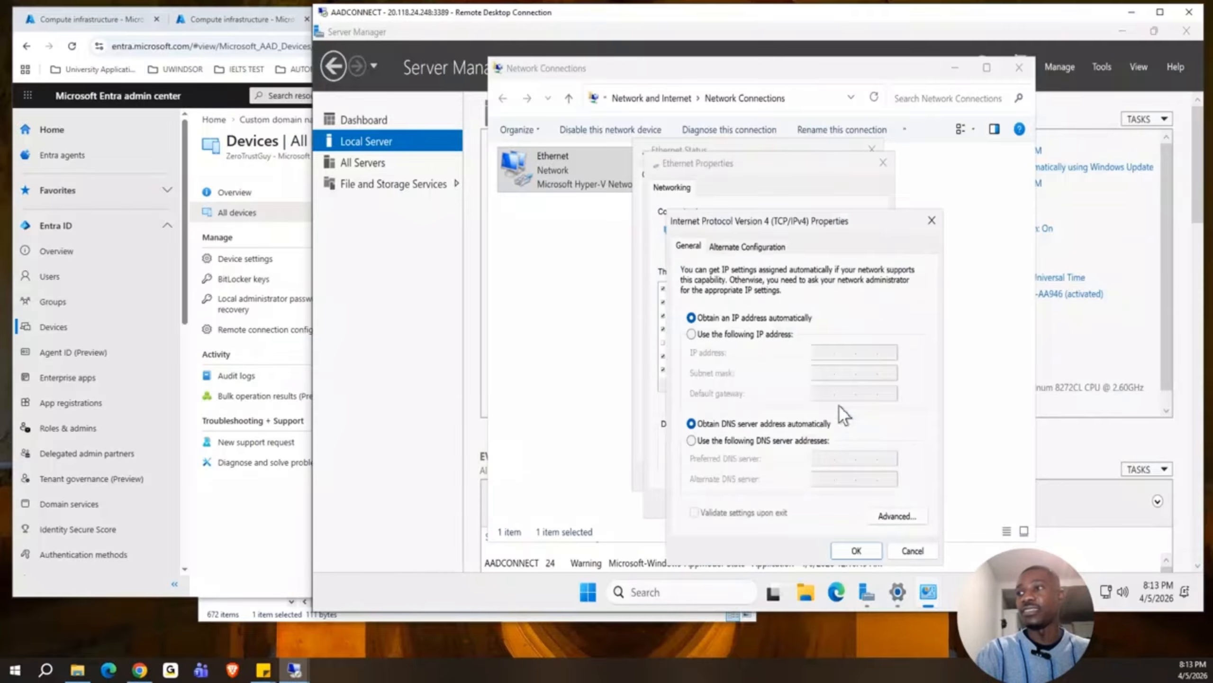
{"action": "left_click", "coordinate": [690, 440]}
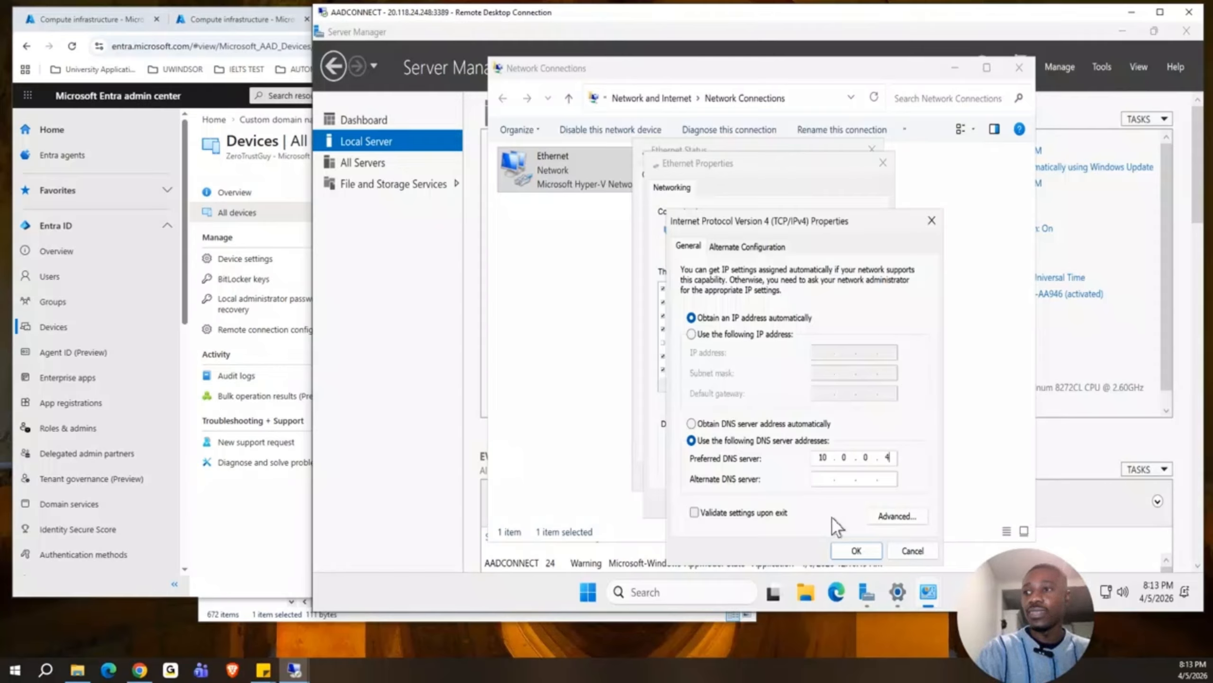
{"action": "left_click", "coordinate": [854, 550]}
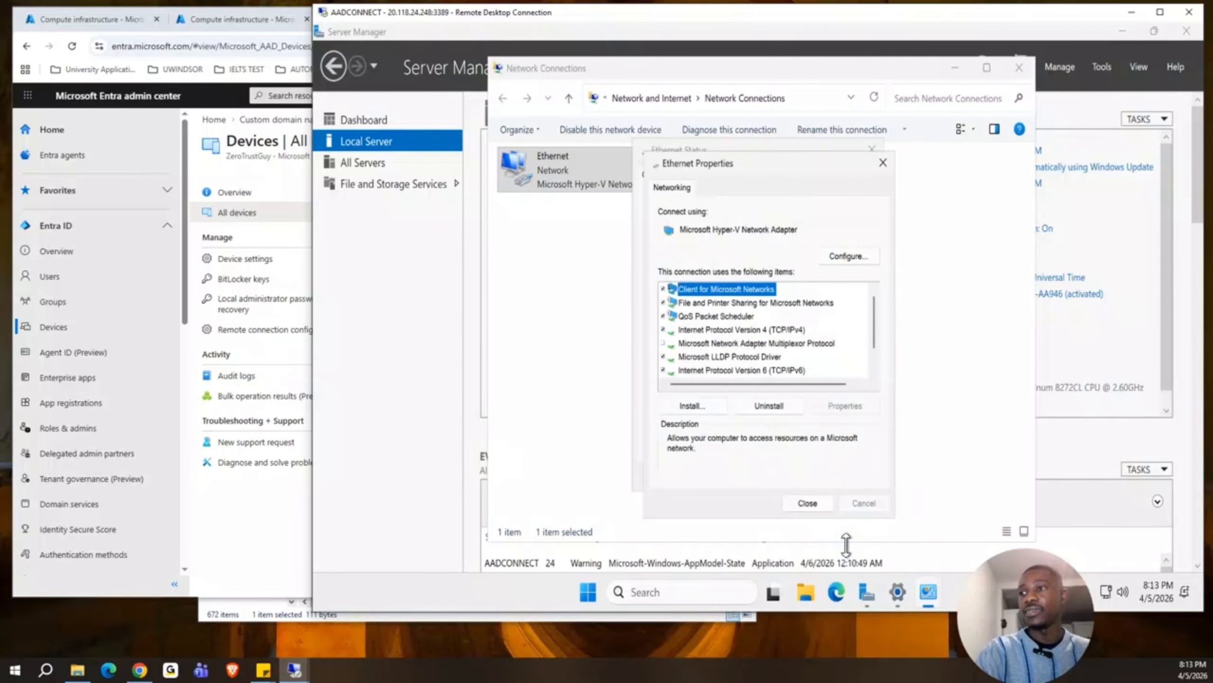
{"action": "left_click", "coordinate": [812, 504]}
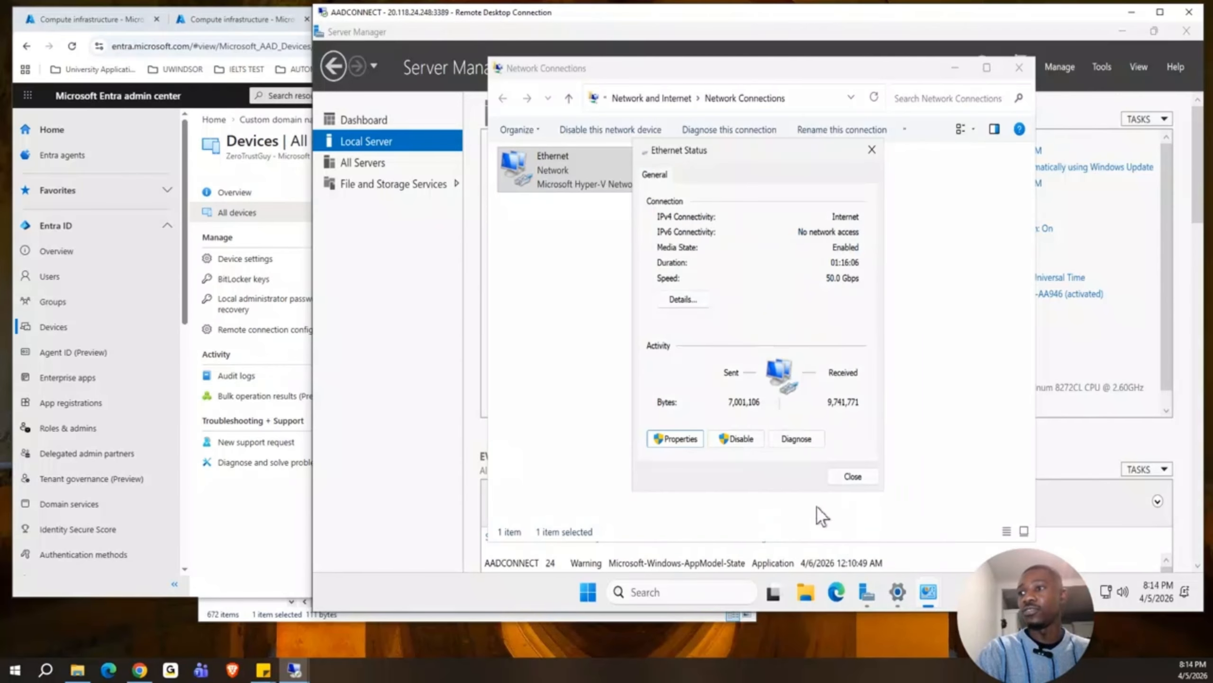
{"action": "left_click", "coordinate": [853, 477]}
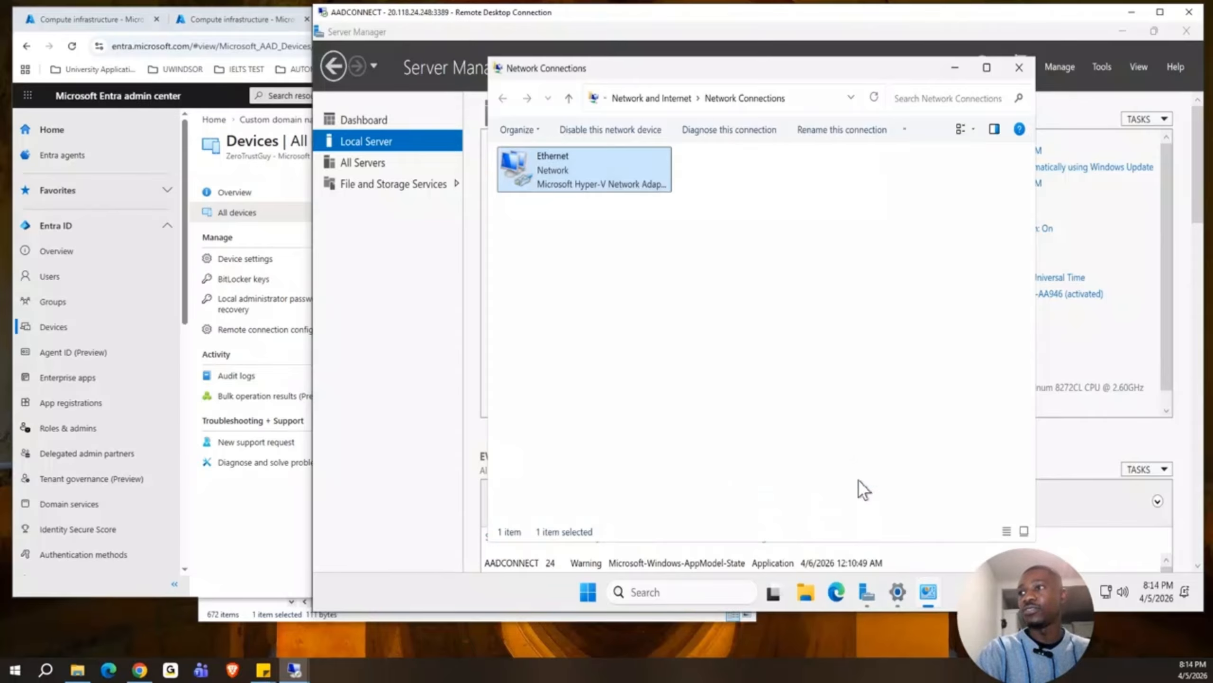
{"action": "left_click", "coordinate": [1019, 68]}
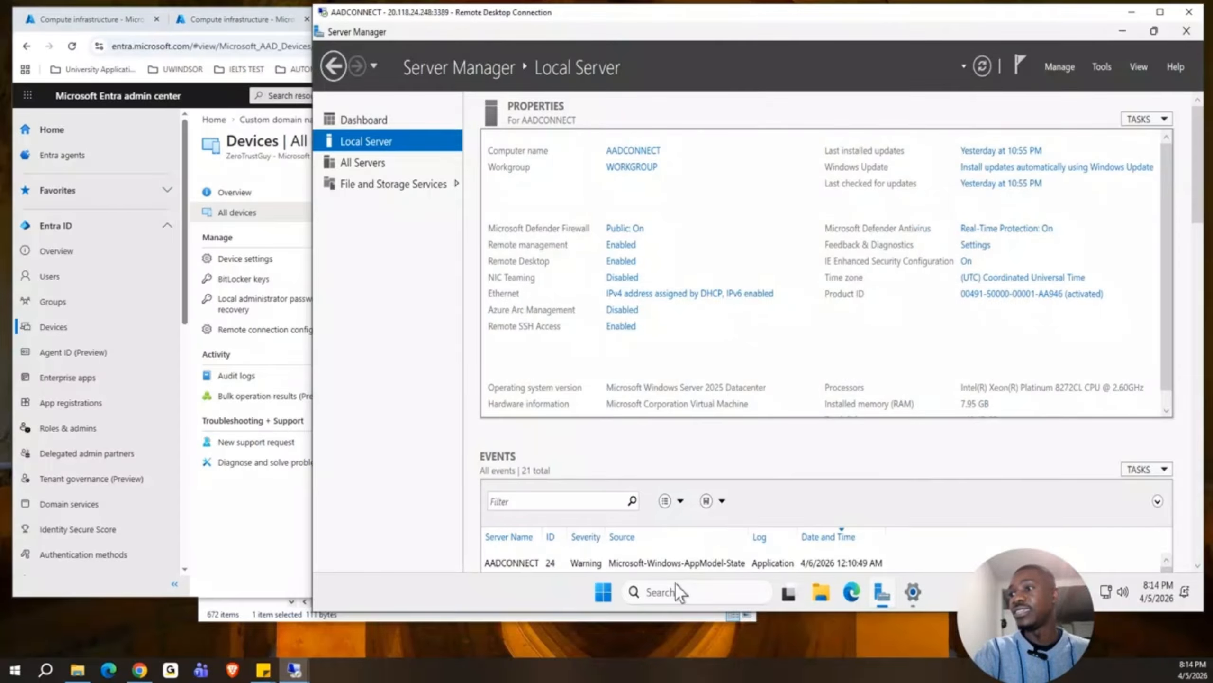
Open the advanced system settings and change the computer's membership from workgroup to the domain ad.paulubahtech.com
{"action": "left_click", "coordinate": [660, 592]}
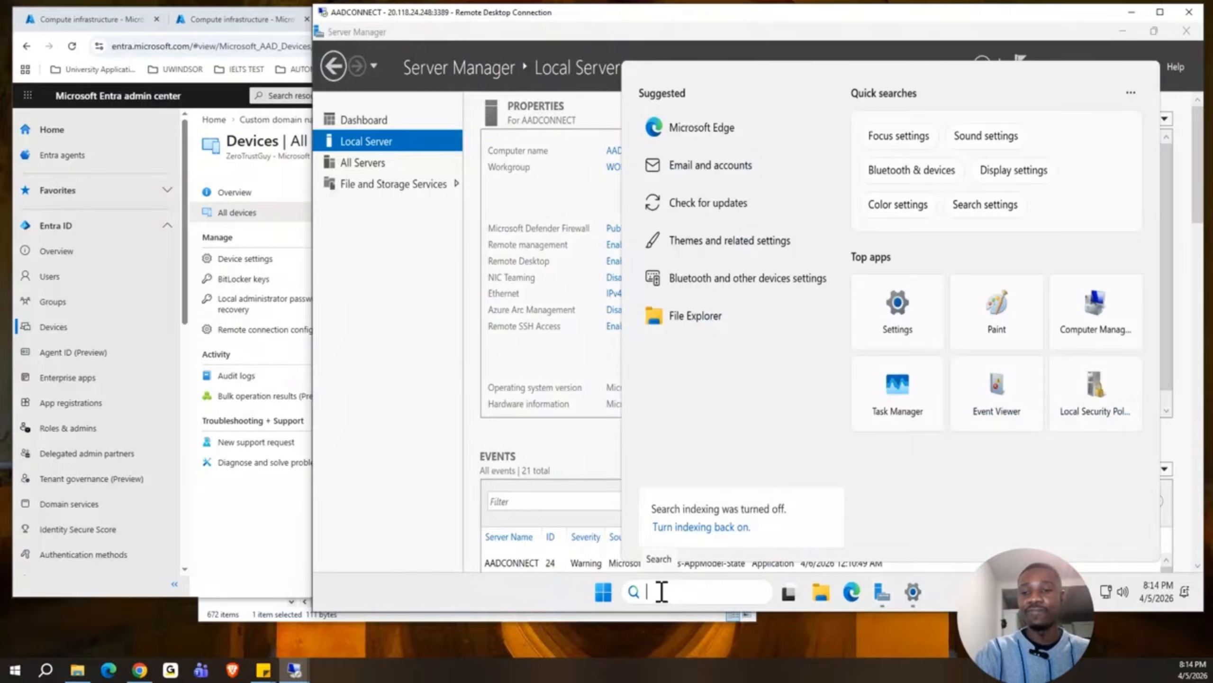
{"action": "type", "text": "adva"}
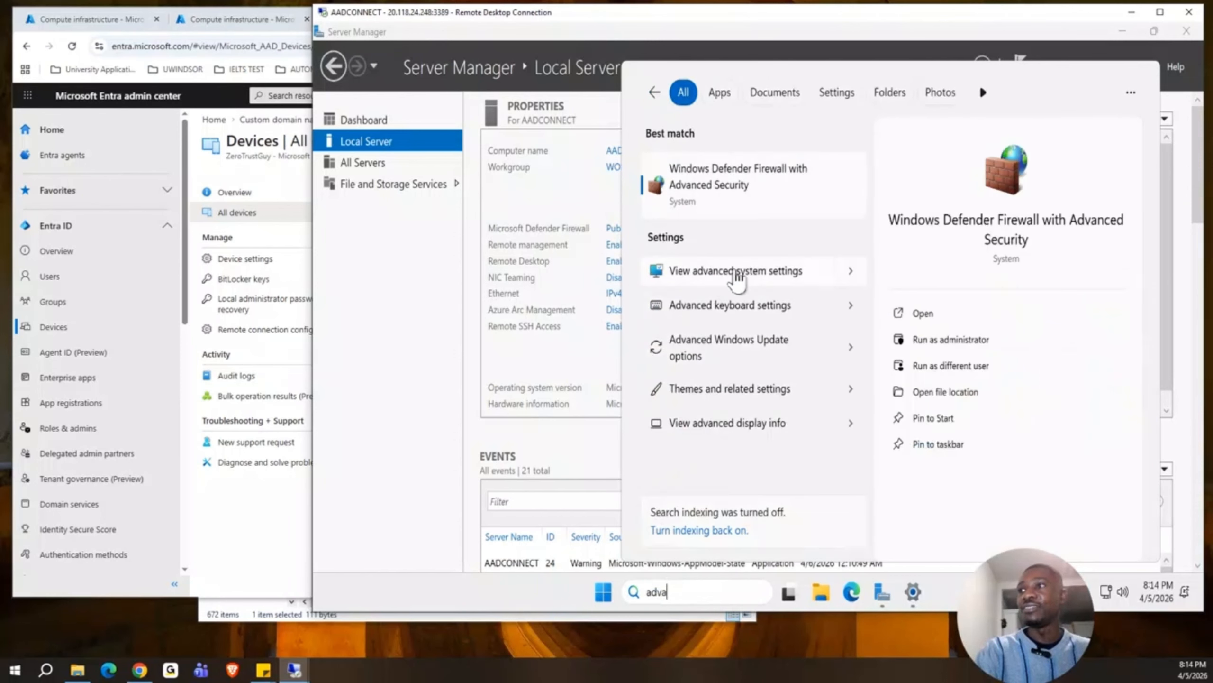
{"action": "left_click", "coordinate": [742, 272]}
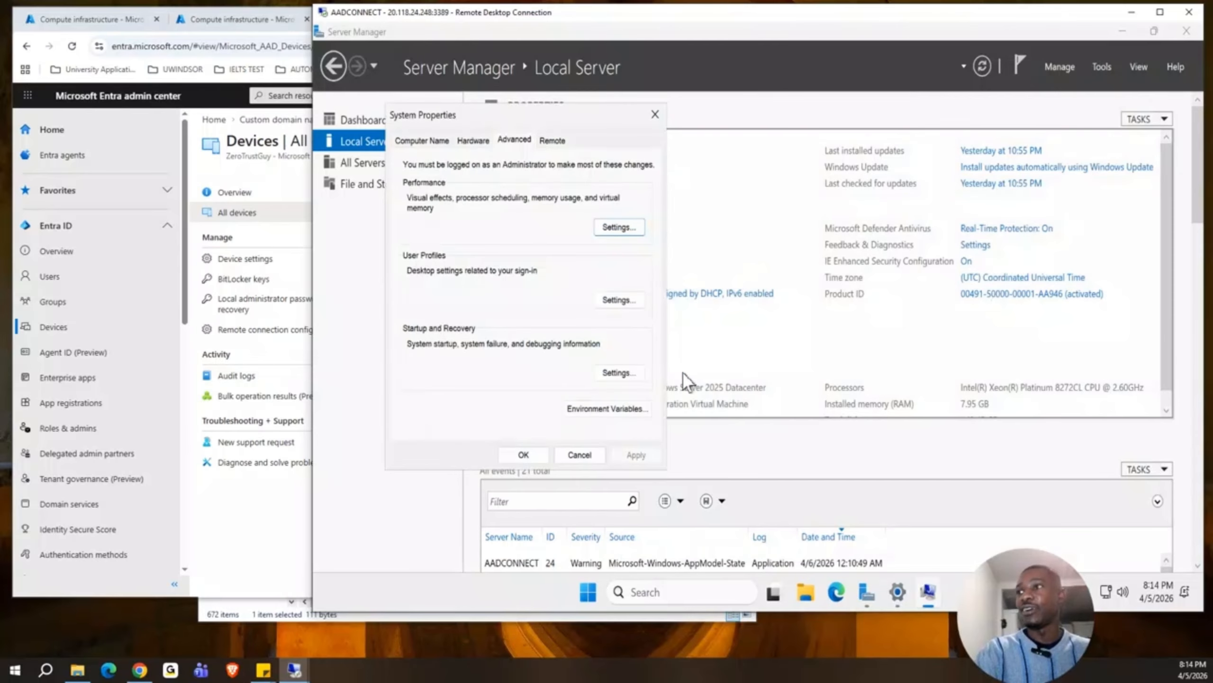
{"action": "left_click", "coordinate": [414, 140]}
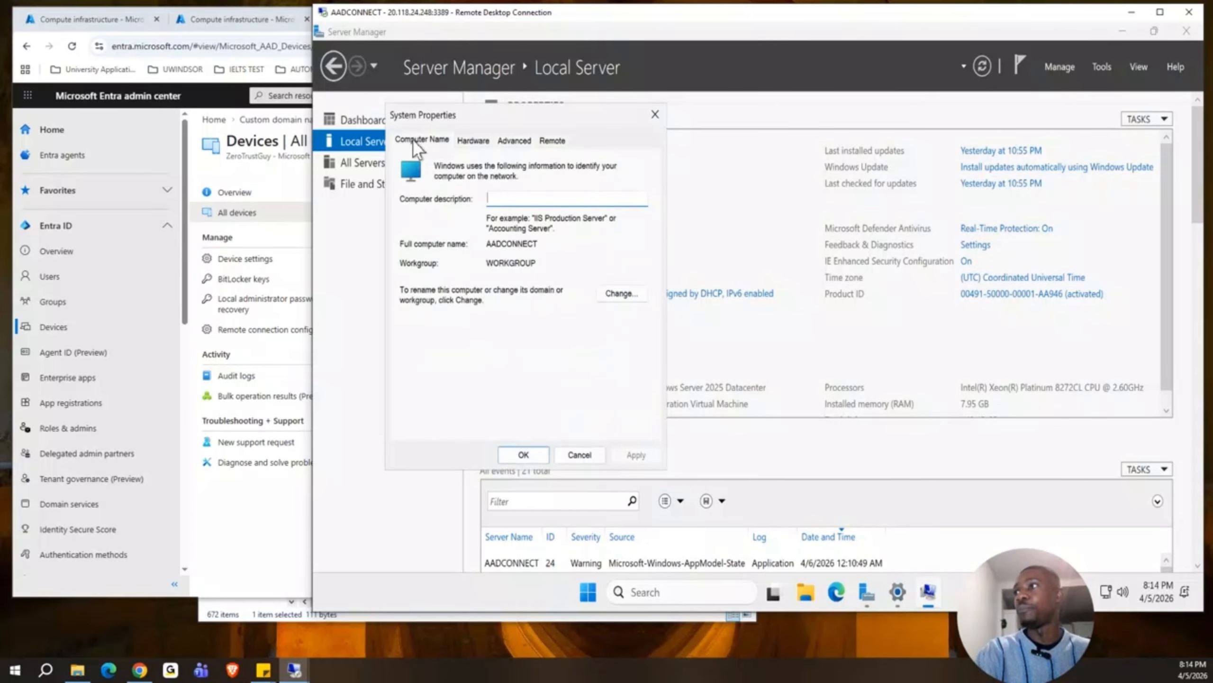
{"action": "left_click", "coordinate": [624, 294]}
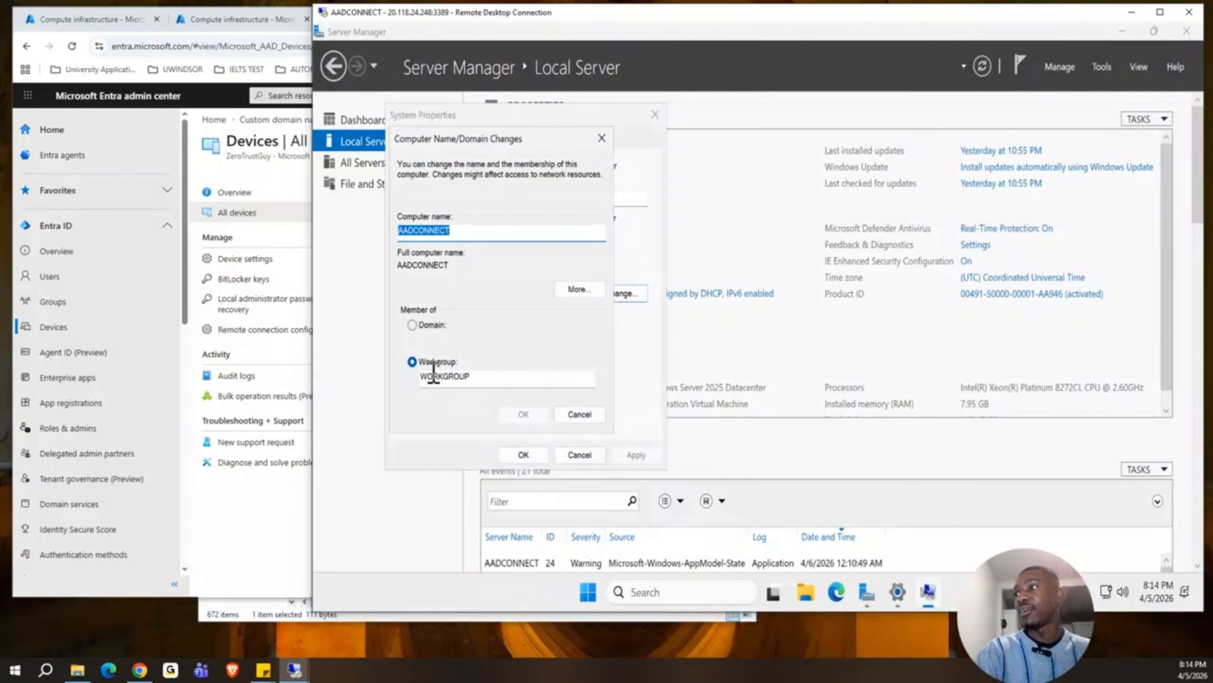
{"action": "left_click", "coordinate": [412, 327]}
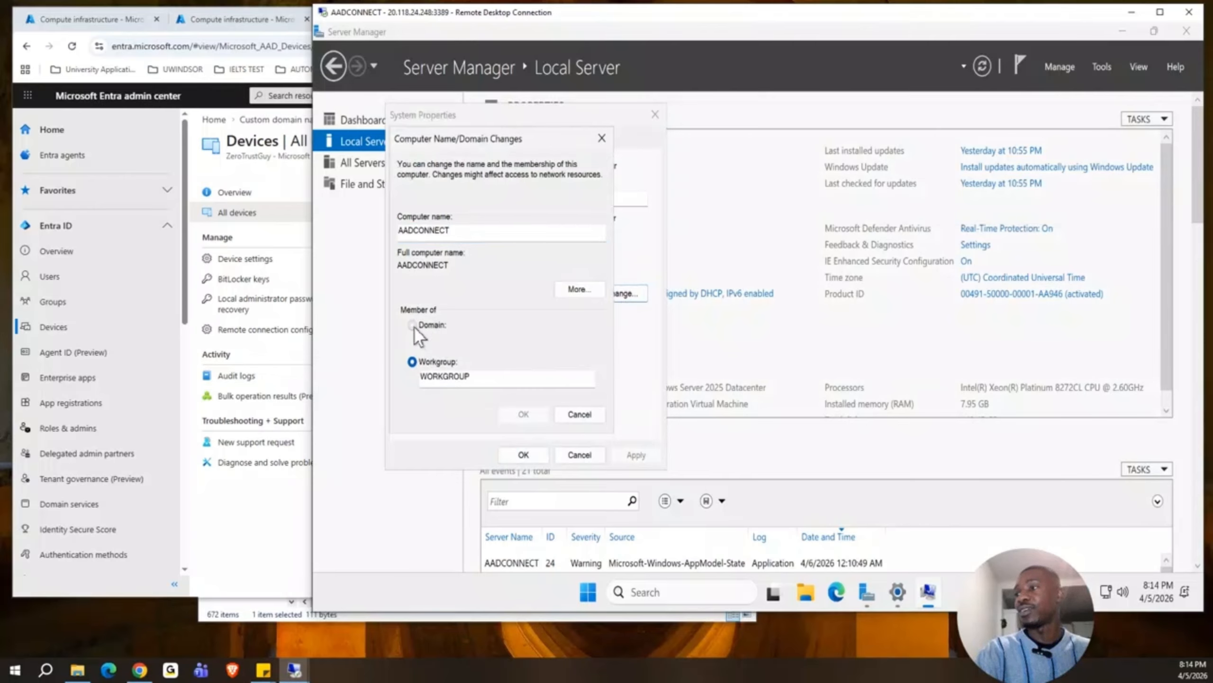
{"action": "left_click", "coordinate": [448, 340]}
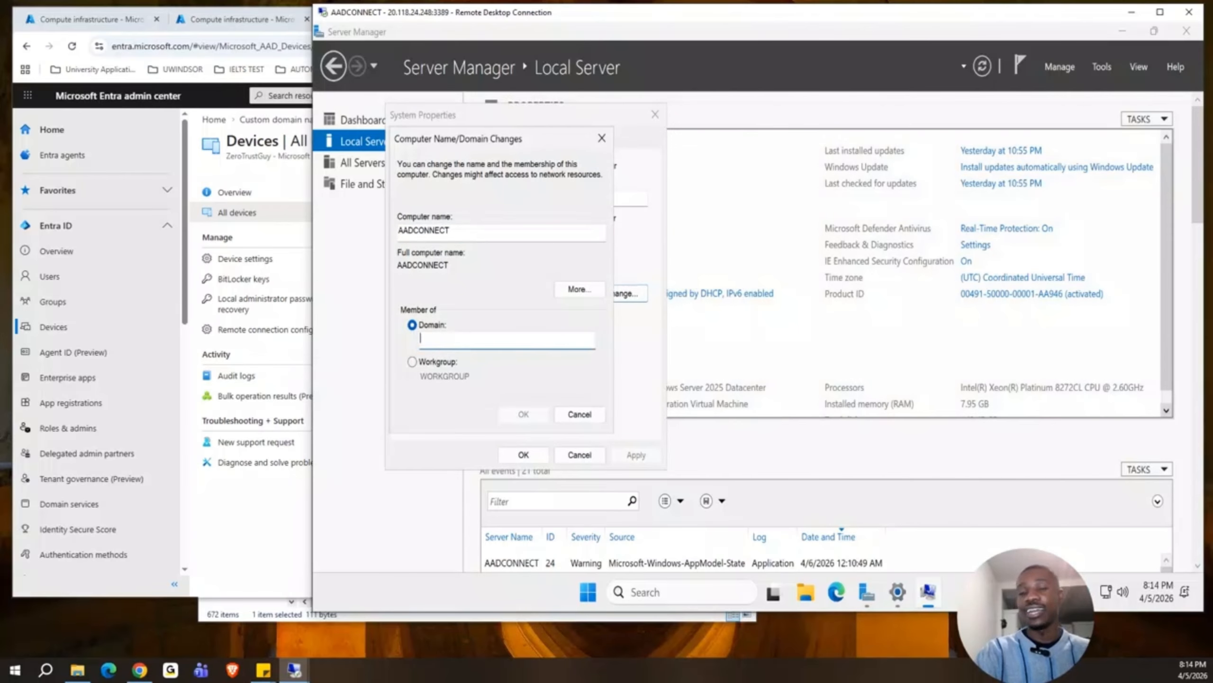
{"action": "type", "text": "ad.paulubahtech.com"}
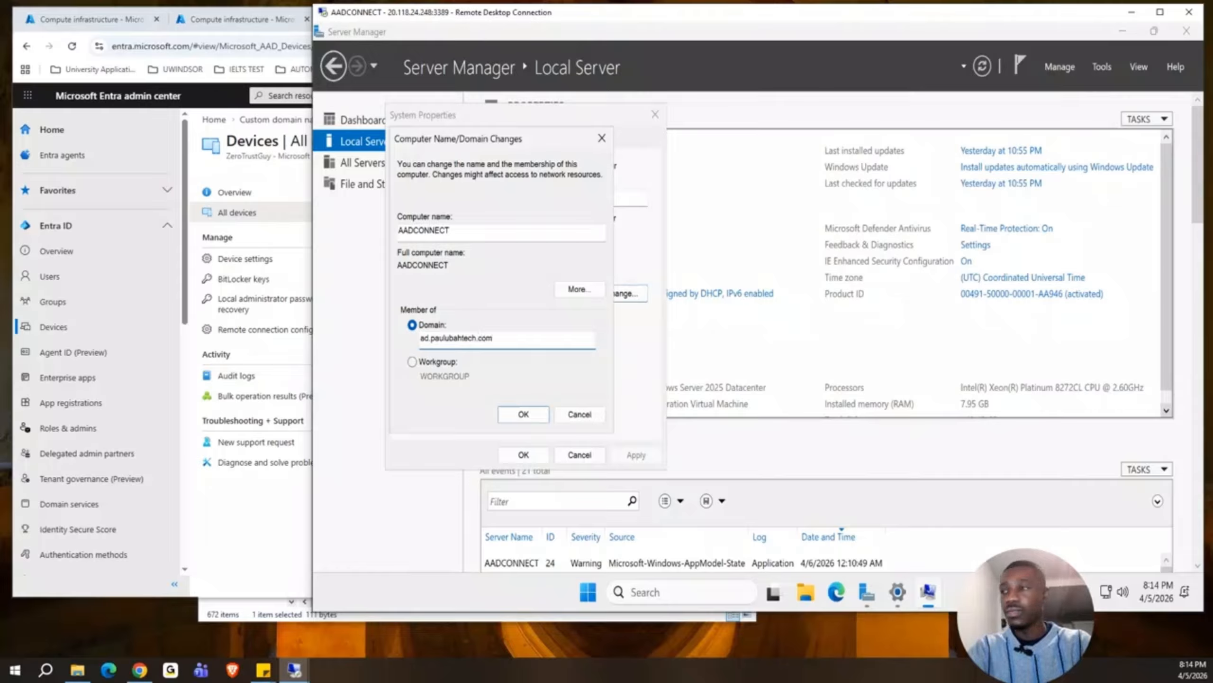
Submit the domain join, authorize it with the itadmin user name and the account password, and acknowledge the welcome message
{"action": "left_click", "coordinate": [521, 414]}
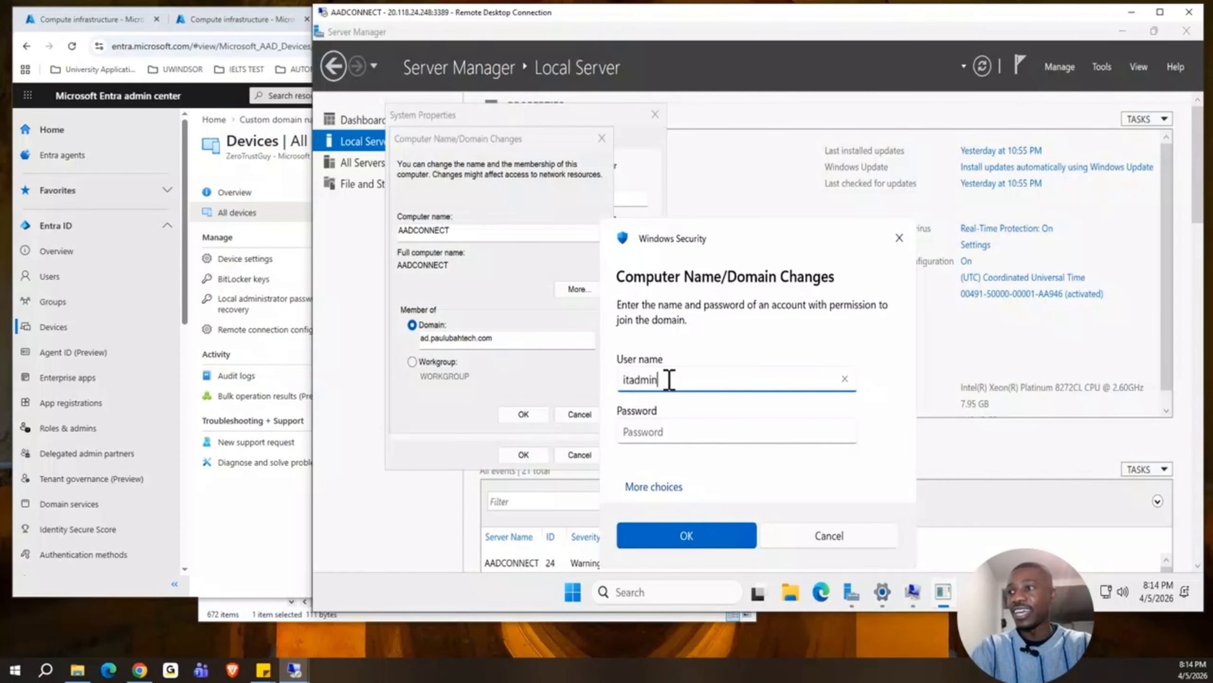
{"action": "key", "text": "Tab"}
{"action": "type", "text": "•••••"}
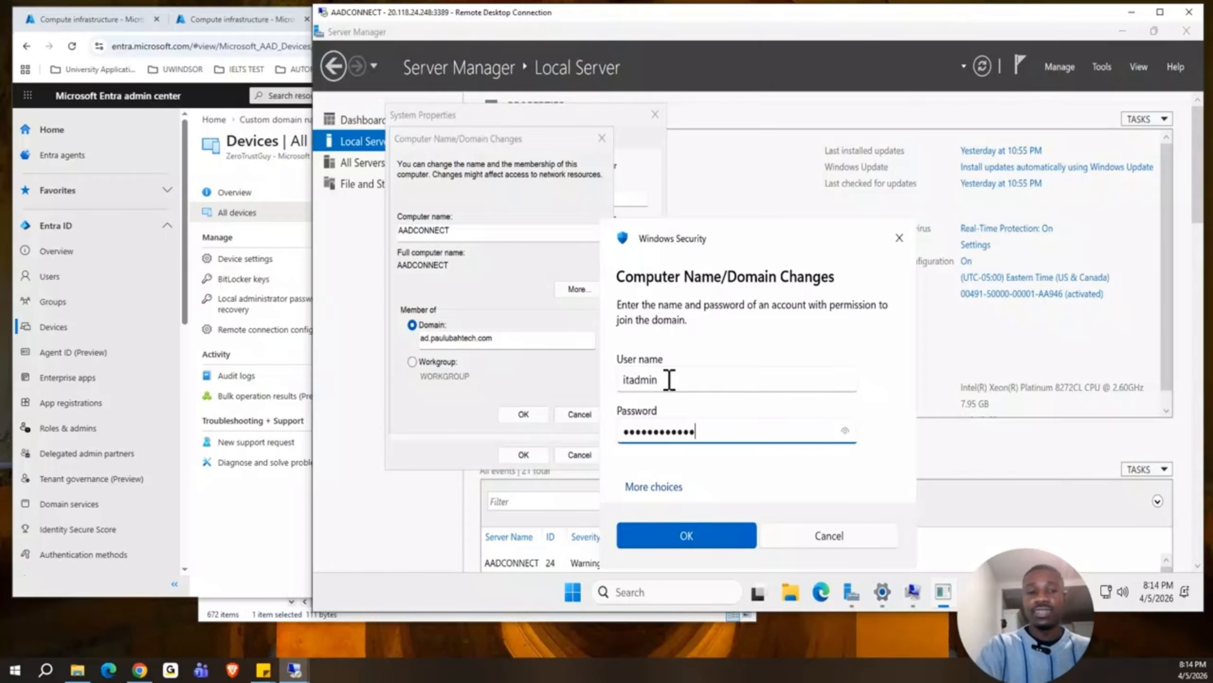
{"action": "key", "text": "Return"}
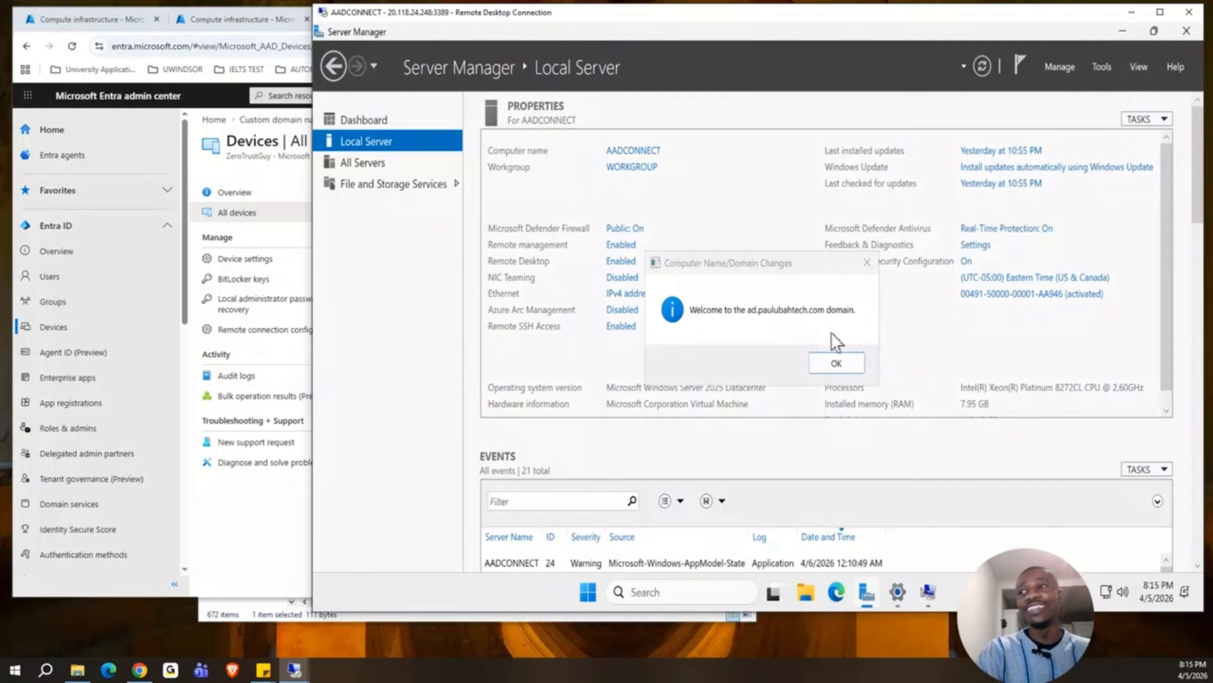
{"action": "left_click", "coordinate": [837, 364]}
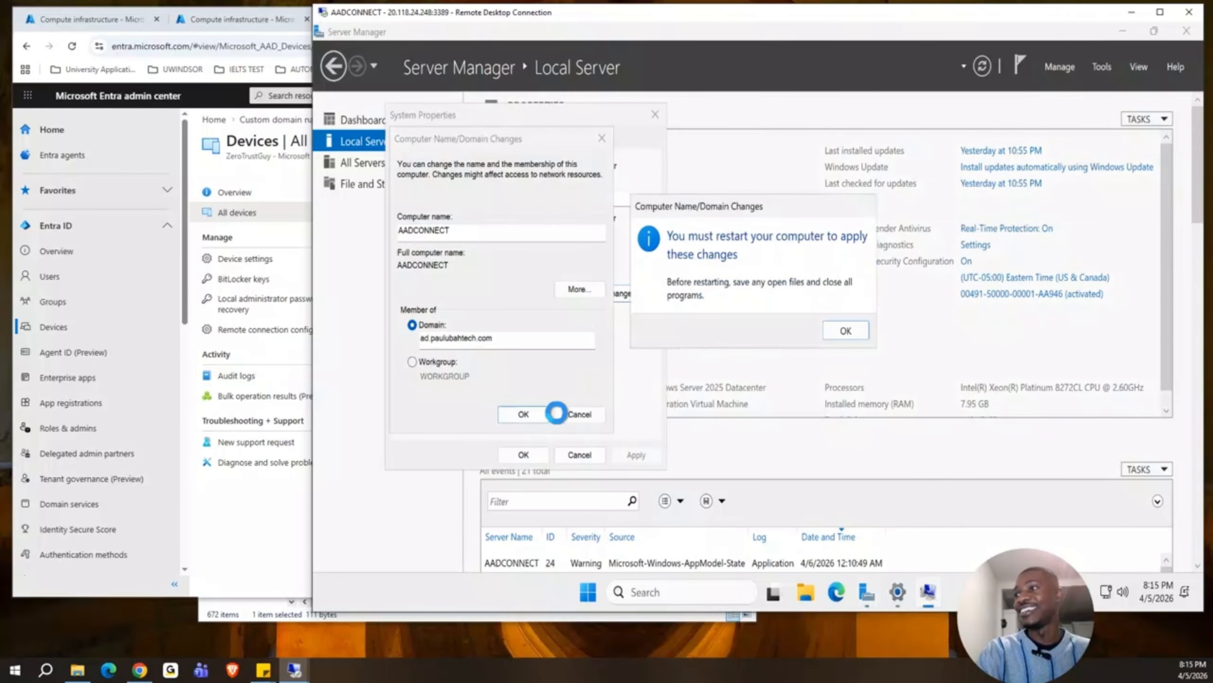
Acknowledge the restart requirement, close the system properties, and restart the server immediately to apply the domain membership
{"action": "left_click", "coordinate": [842, 332]}
{"action": "left_click", "coordinate": [523, 454]}
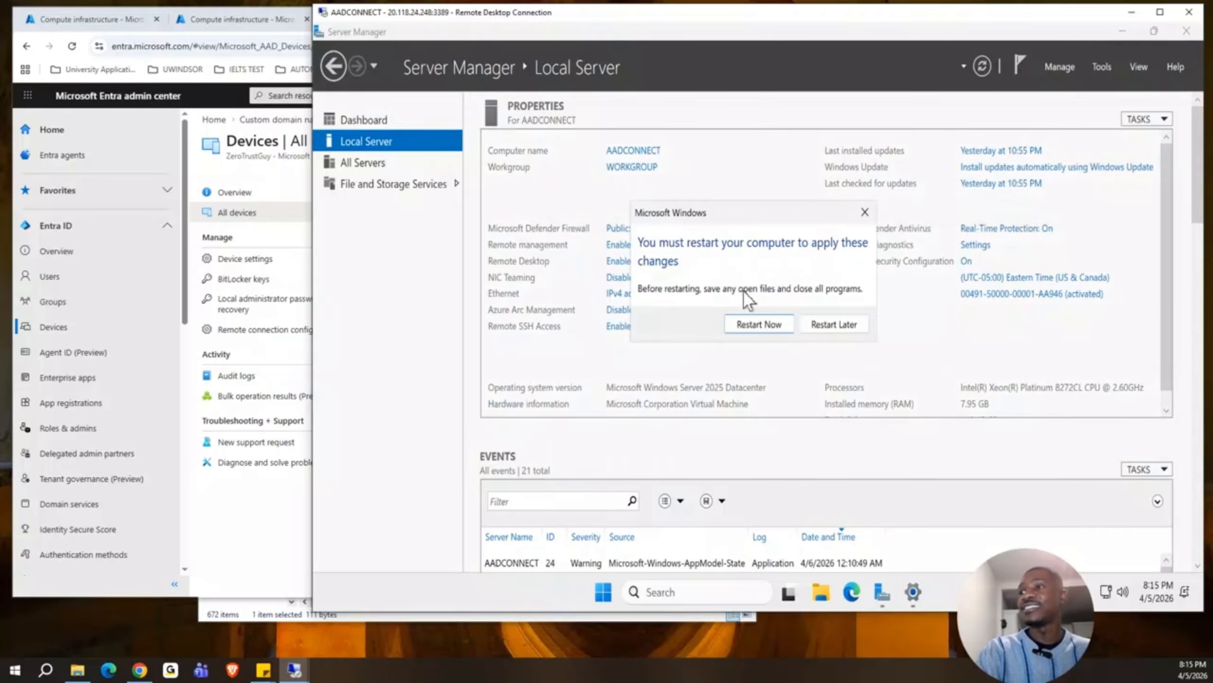
{"action": "left_click", "coordinate": [772, 327]}
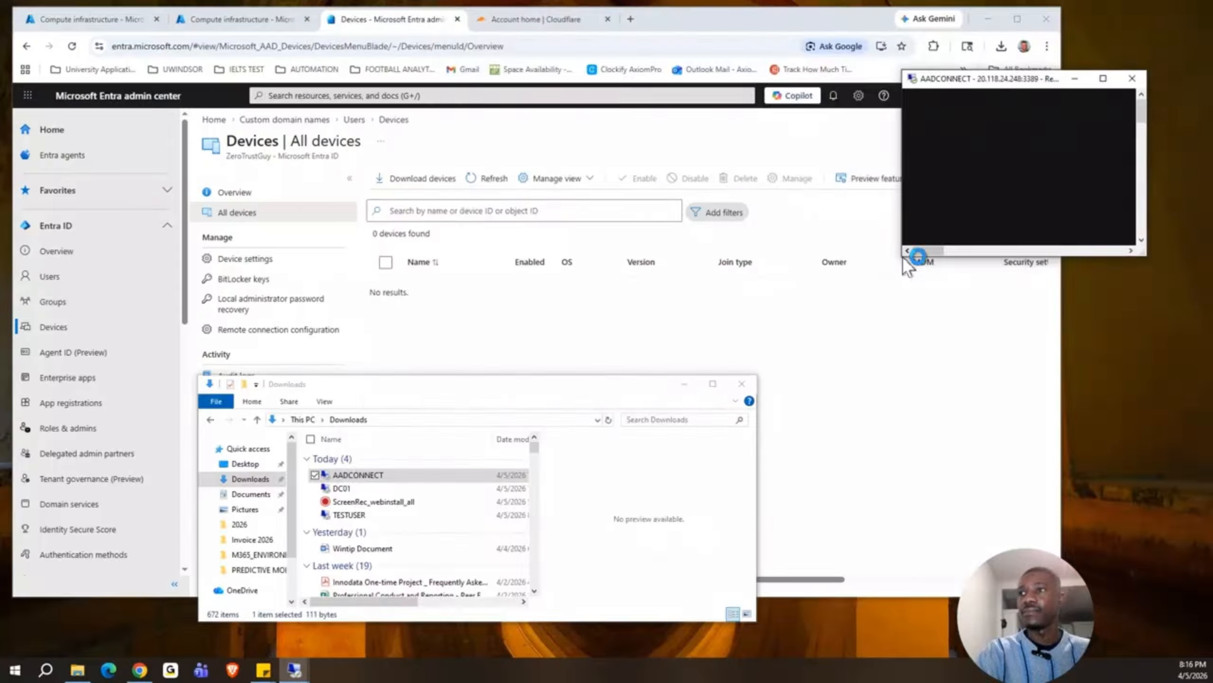
Enlarge the AADCONNECT remote session window, enable smart sizing, dismiss the Windows Admin Center notice, and minimize Server Manager
{"action": "left_click_drag", "start_coordinate": [891, 279], "coordinate": [247, 650]}
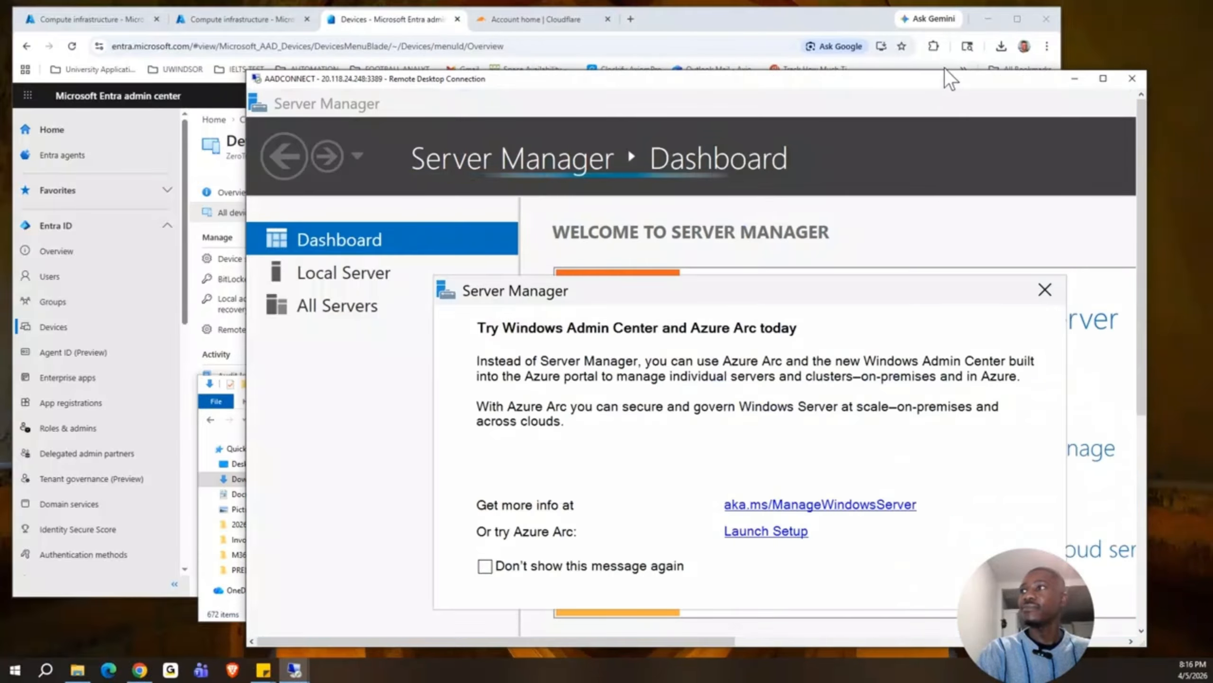
{"action": "left_click_drag", "start_coordinate": [948, 87], "coordinate": [948, 69]}
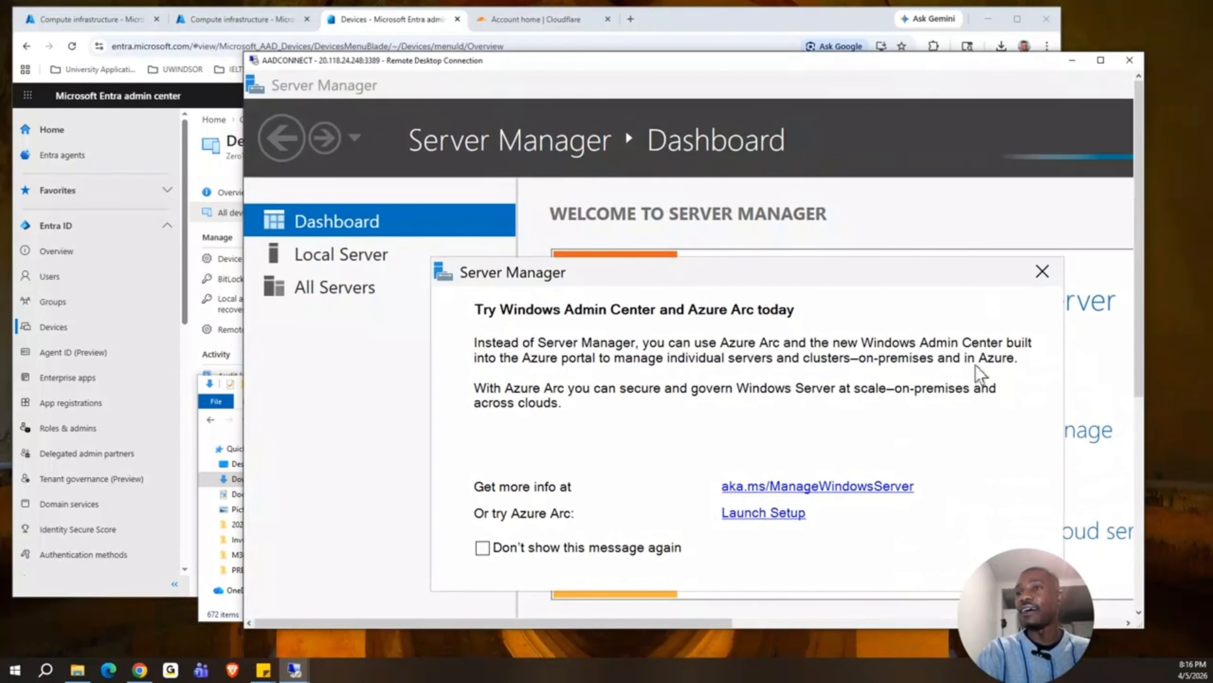
{"action": "left_click", "coordinate": [1042, 271]}
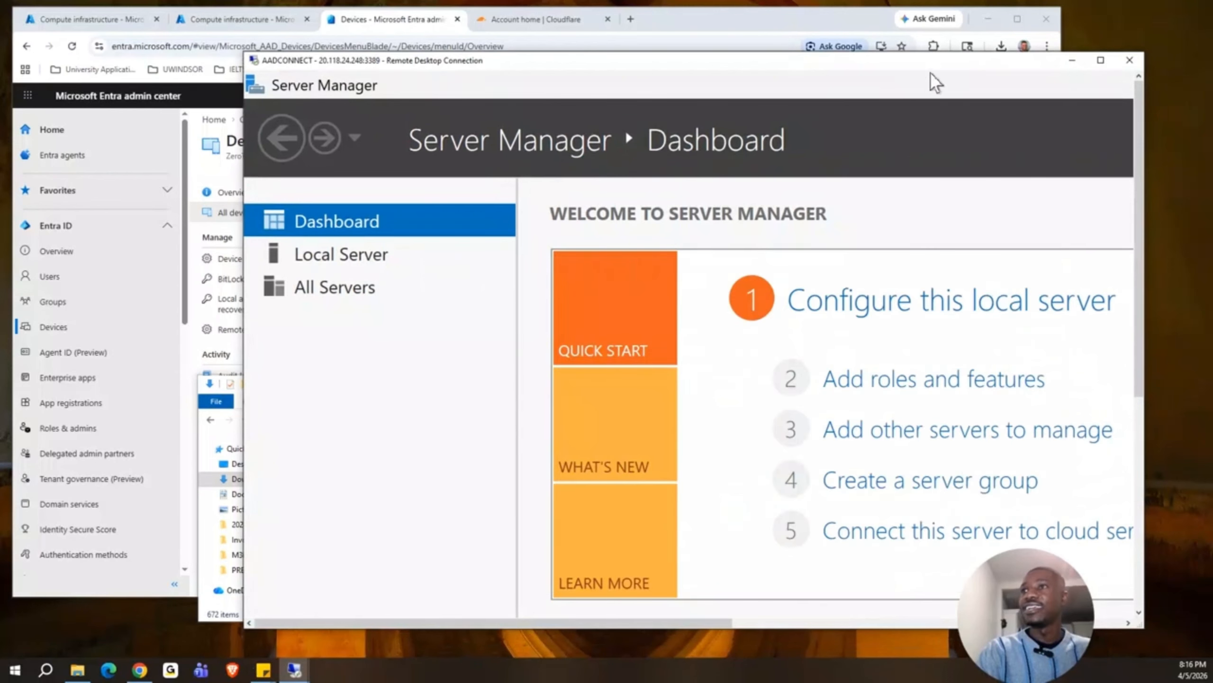
{"action": "right_click", "coordinate": [944, 65]}
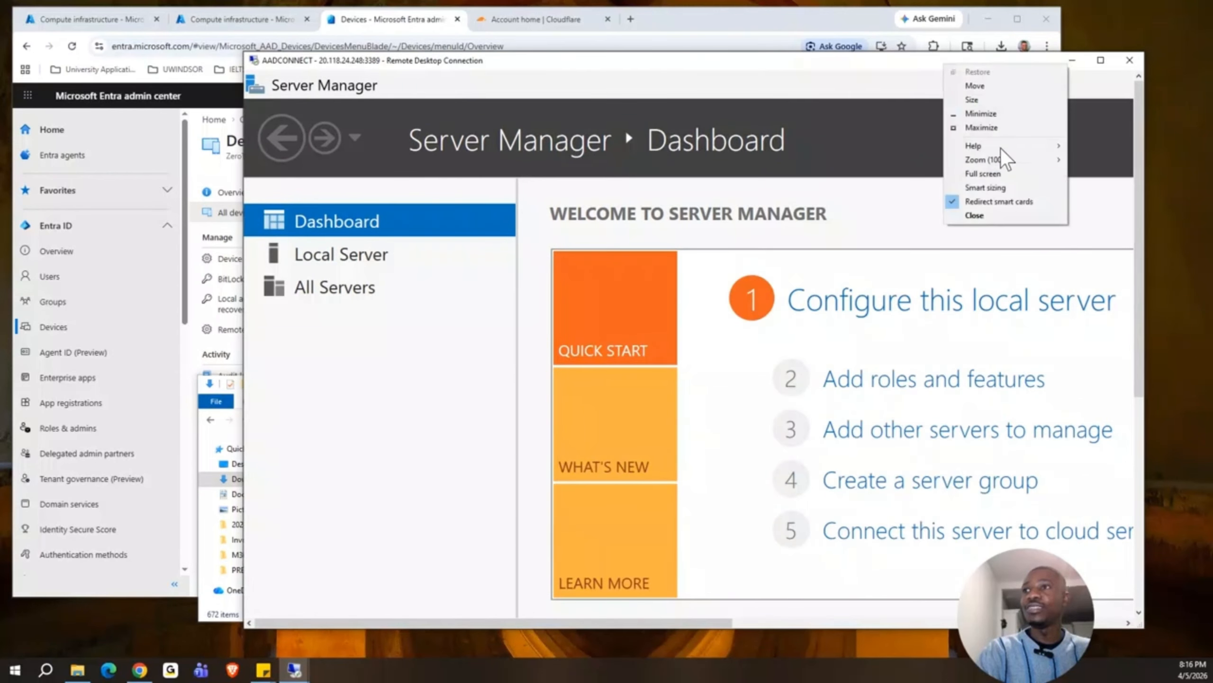
{"action": "left_click", "coordinate": [1006, 190]}
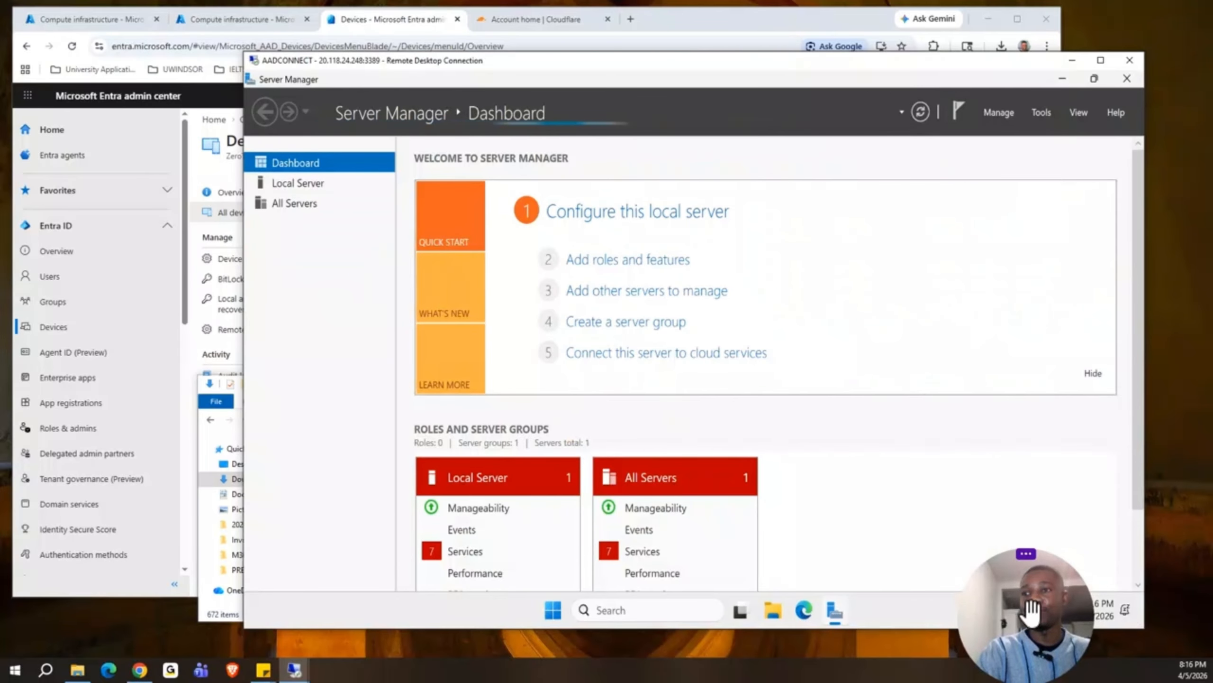
{"action": "left_click_drag", "start_coordinate": [1035, 598], "coordinate": [1147, 494]}
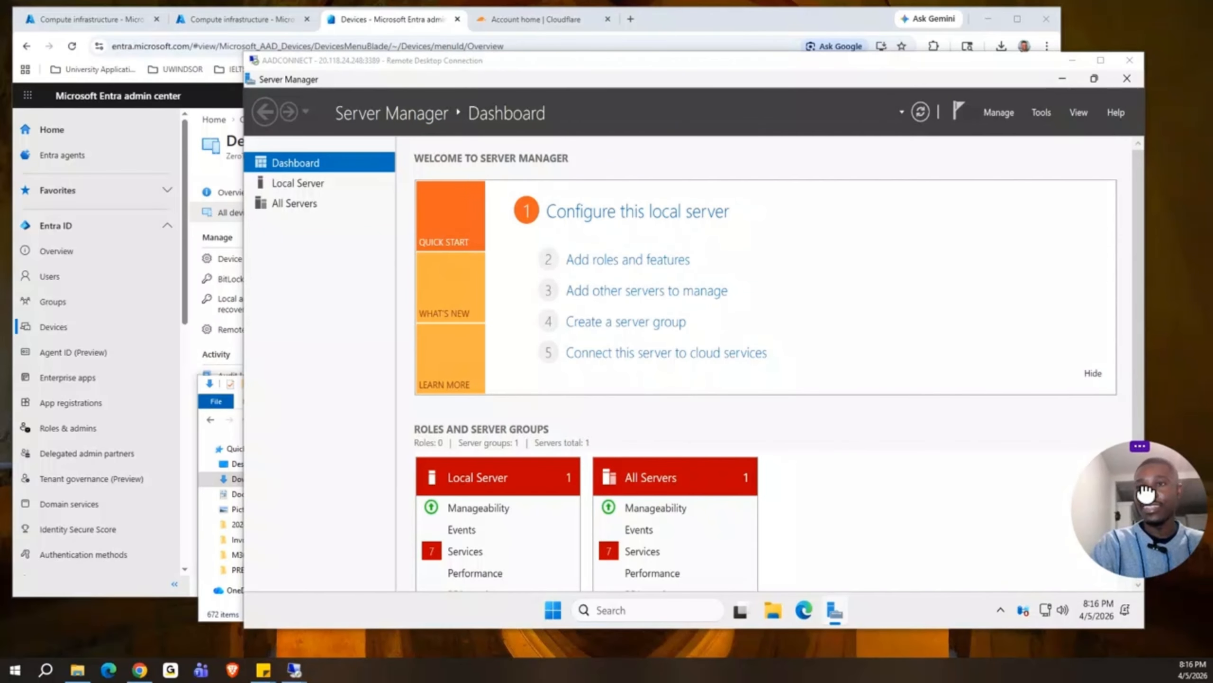
{"action": "left_click", "coordinate": [1061, 80]}
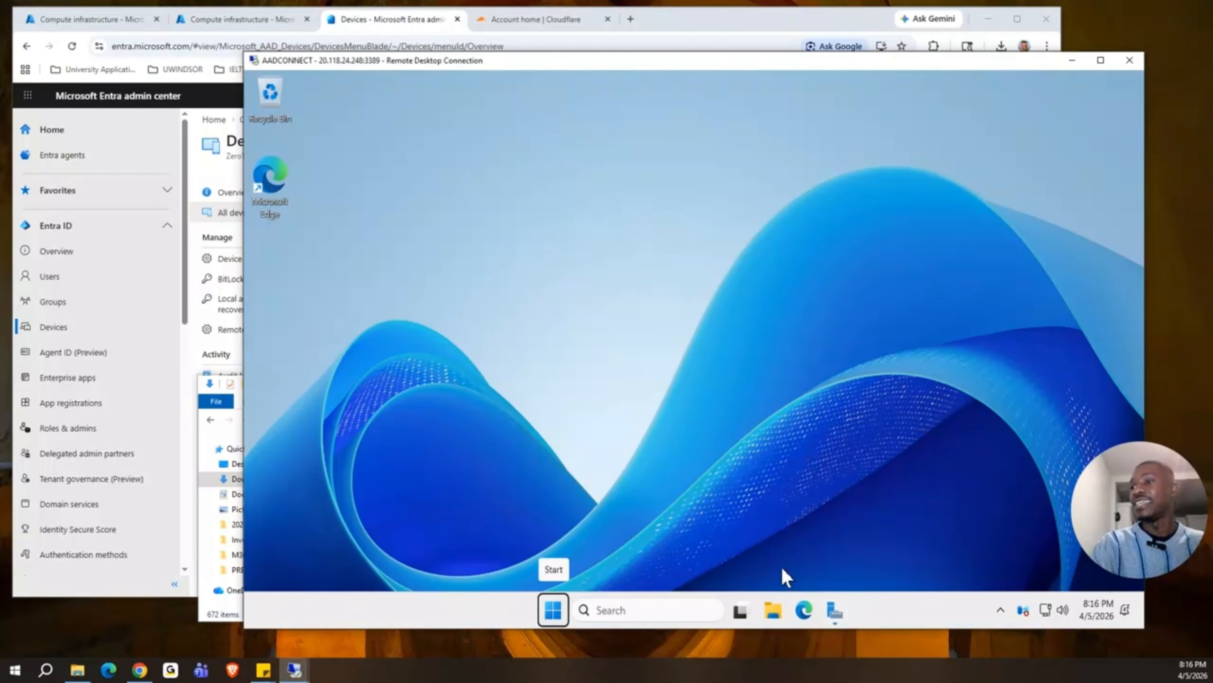
Launch Microsoft Edge on the AADCONNECT server and complete its first-run setup, starting without personal data
{"action": "left_click", "coordinate": [807, 611]}
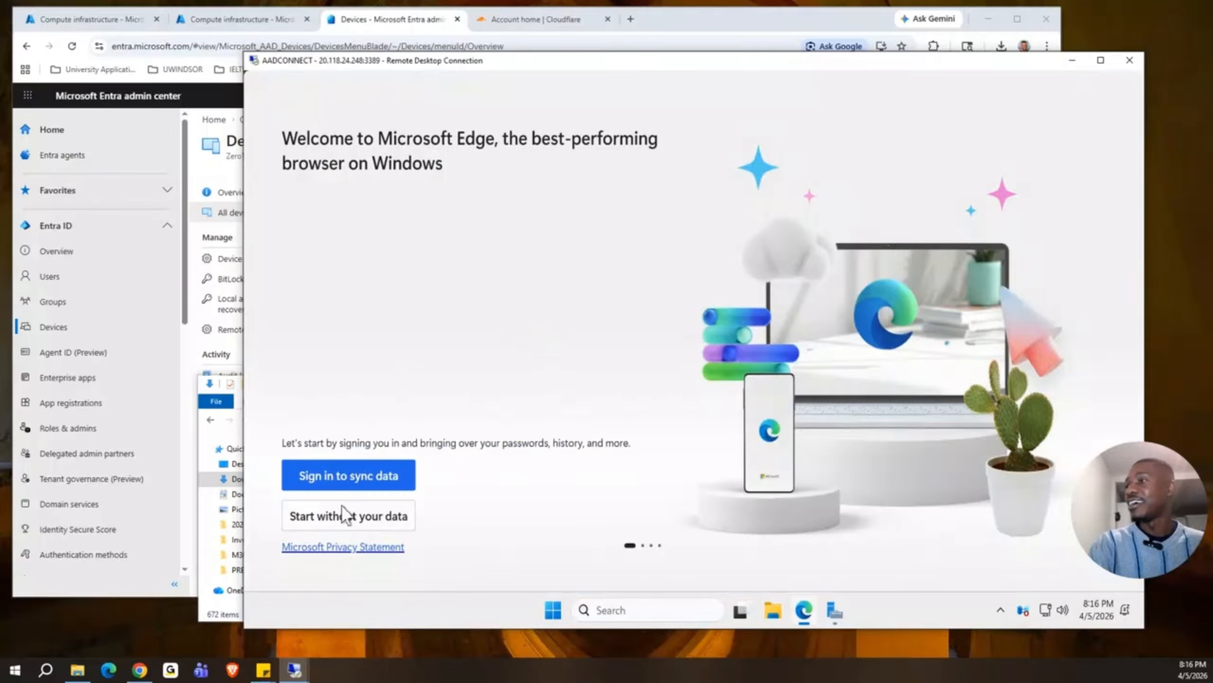
{"action": "left_click", "coordinate": [368, 522]}
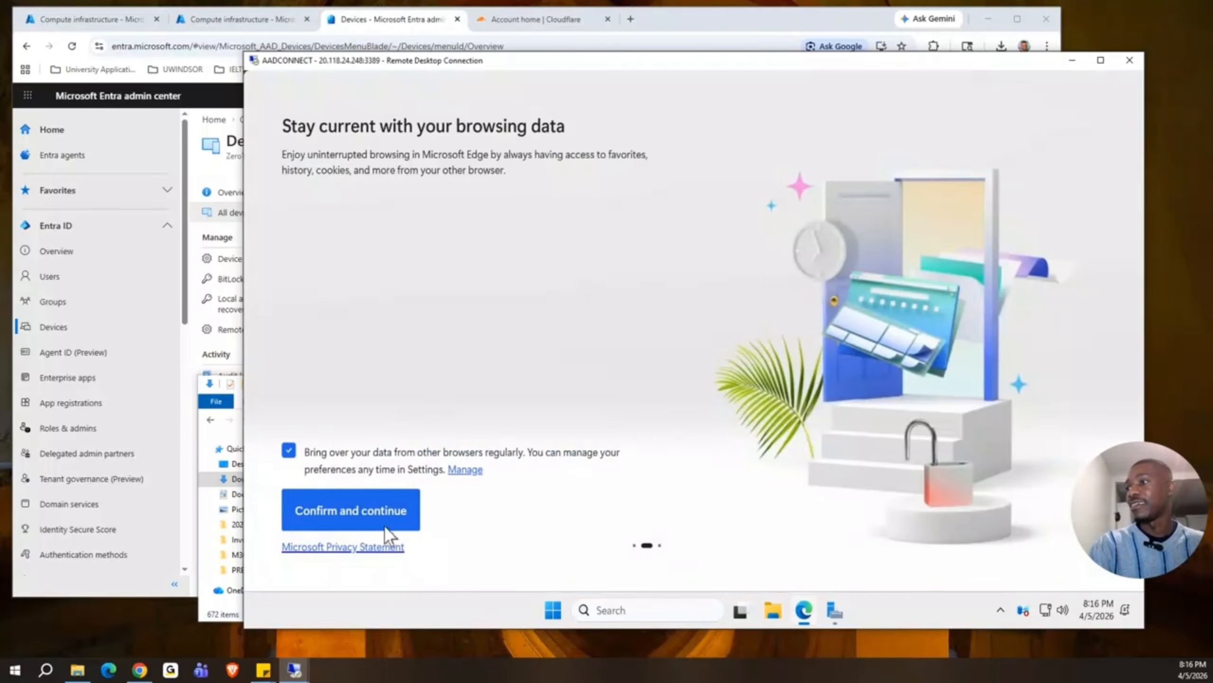
{"action": "left_click", "coordinate": [372, 522]}
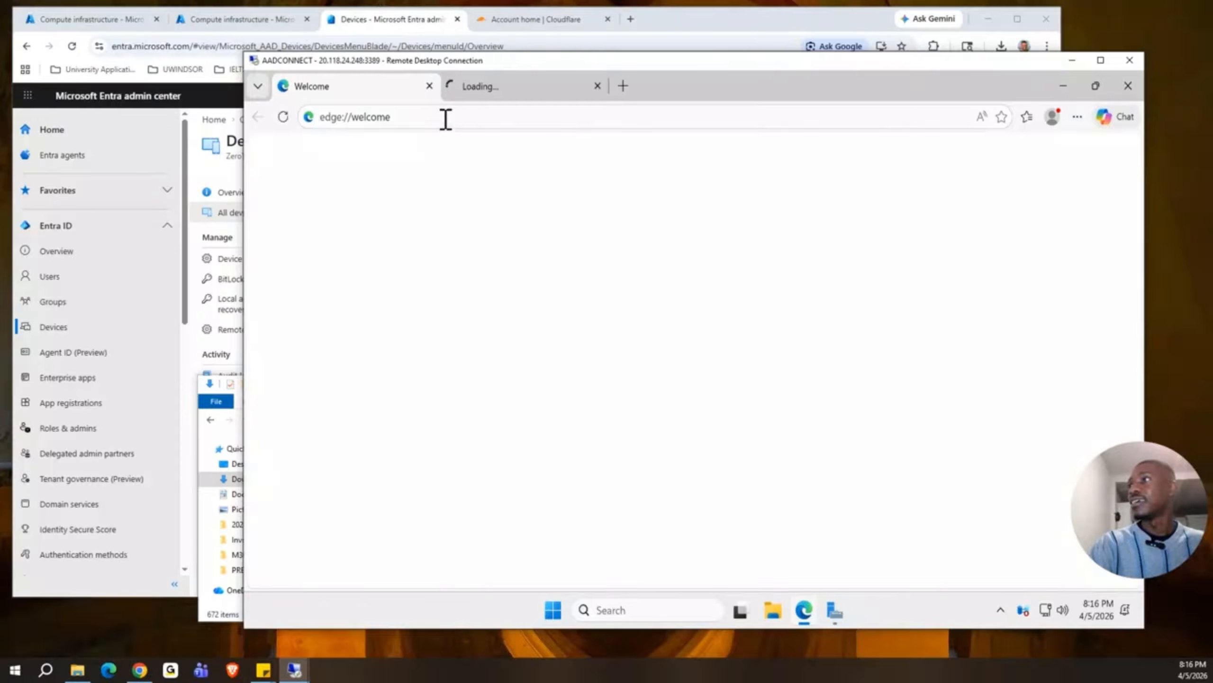
Go to entra.microsoft.com in the server's browser and close the extra Edge welcome tab
{"action": "left_click", "coordinate": [558, 125]}
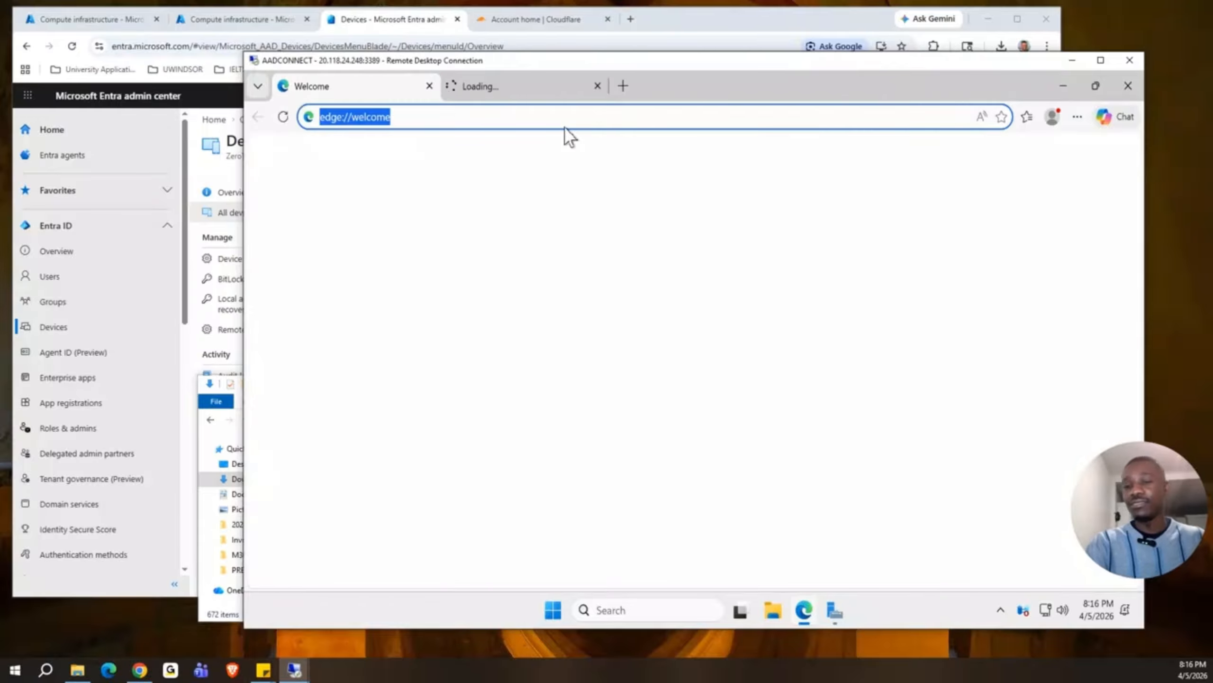
{"action": "type", "text": "entra"}
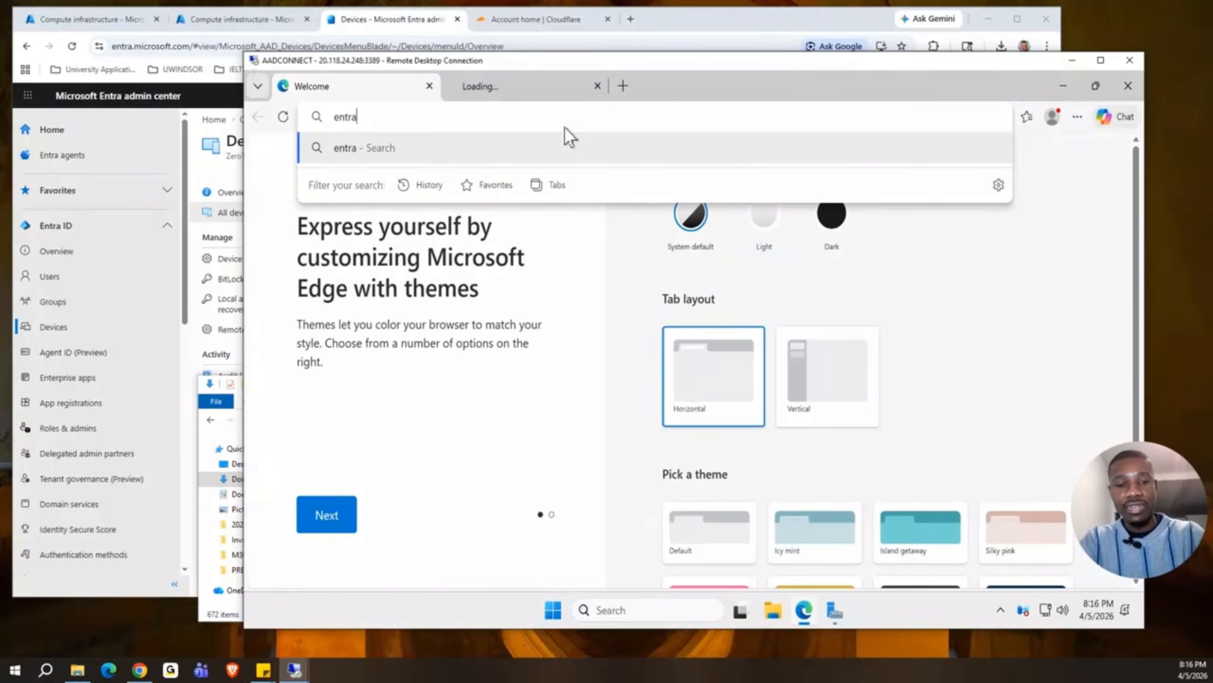
{"action": "type", "text": ".microsoft"}
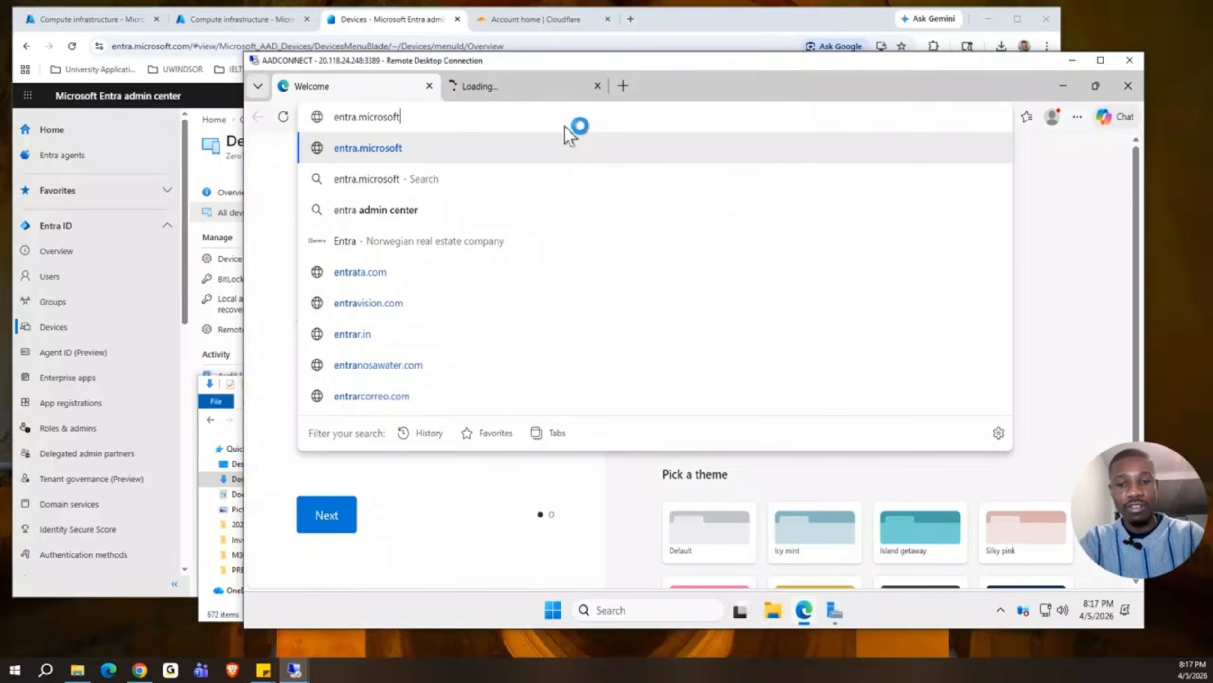
{"action": "type", "text": ".com"}
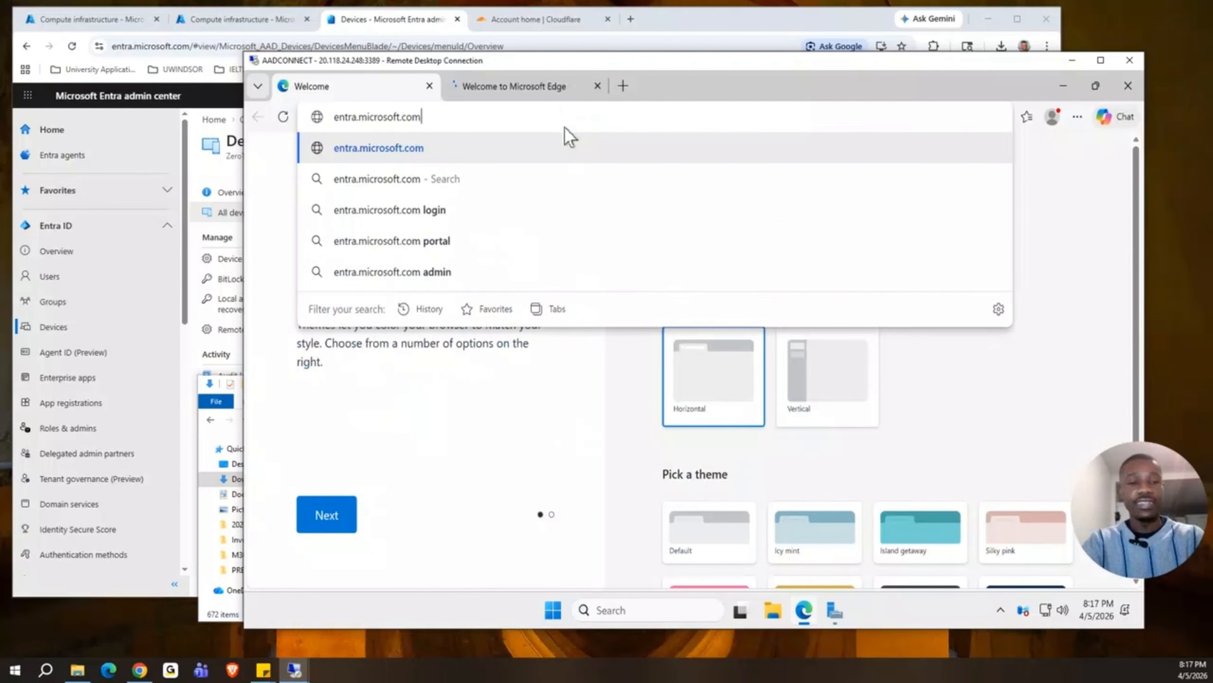
{"action": "key", "text": "Return"}
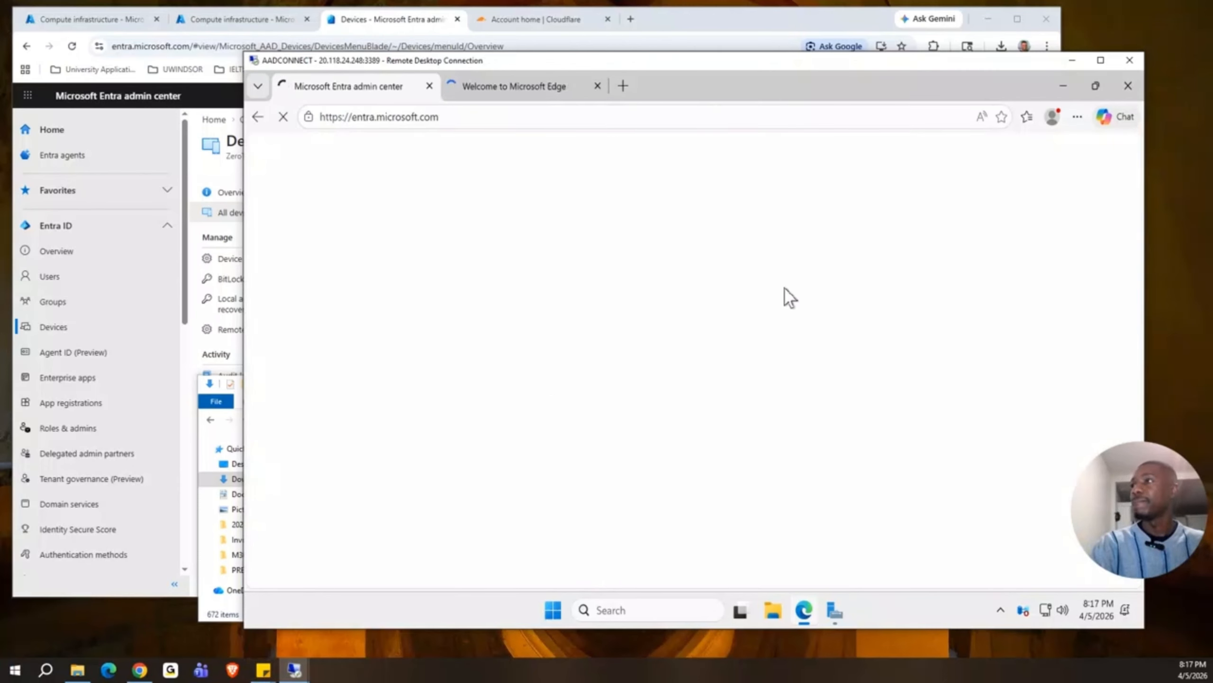
{"action": "left_click", "coordinate": [597, 86]}
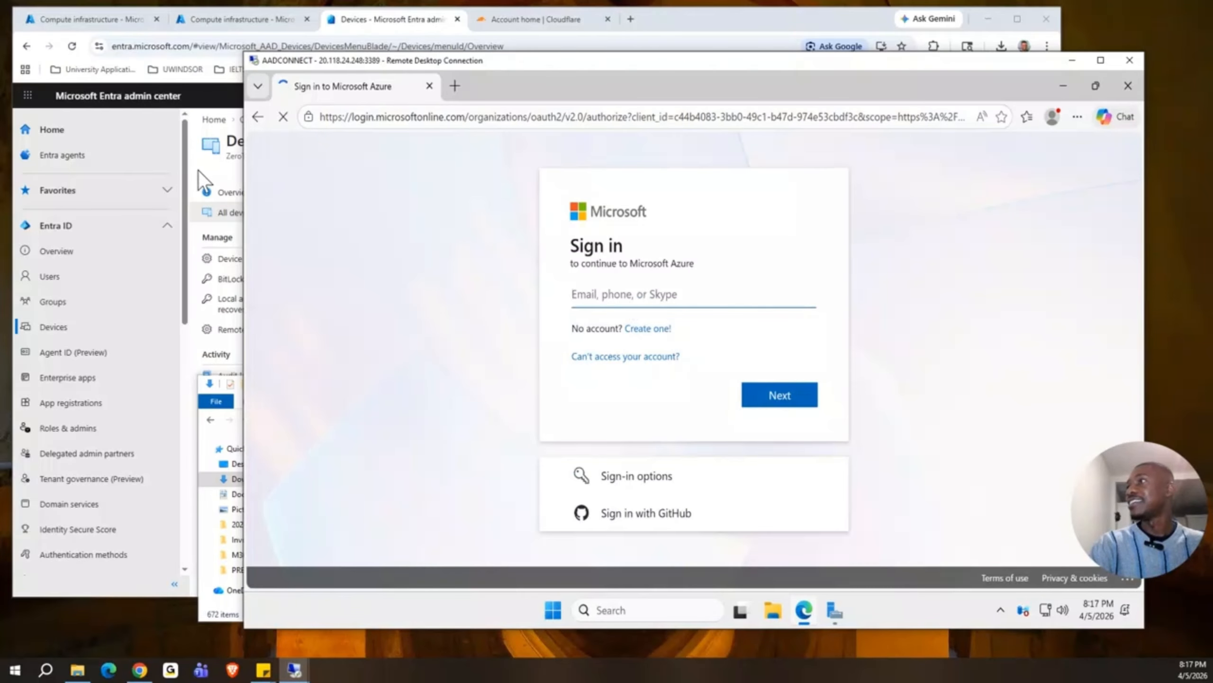
Switch to the host browser's Entra admin center and copy the admin account's user principal name from the users list
{"action": "left_click", "coordinate": [407, 24]}
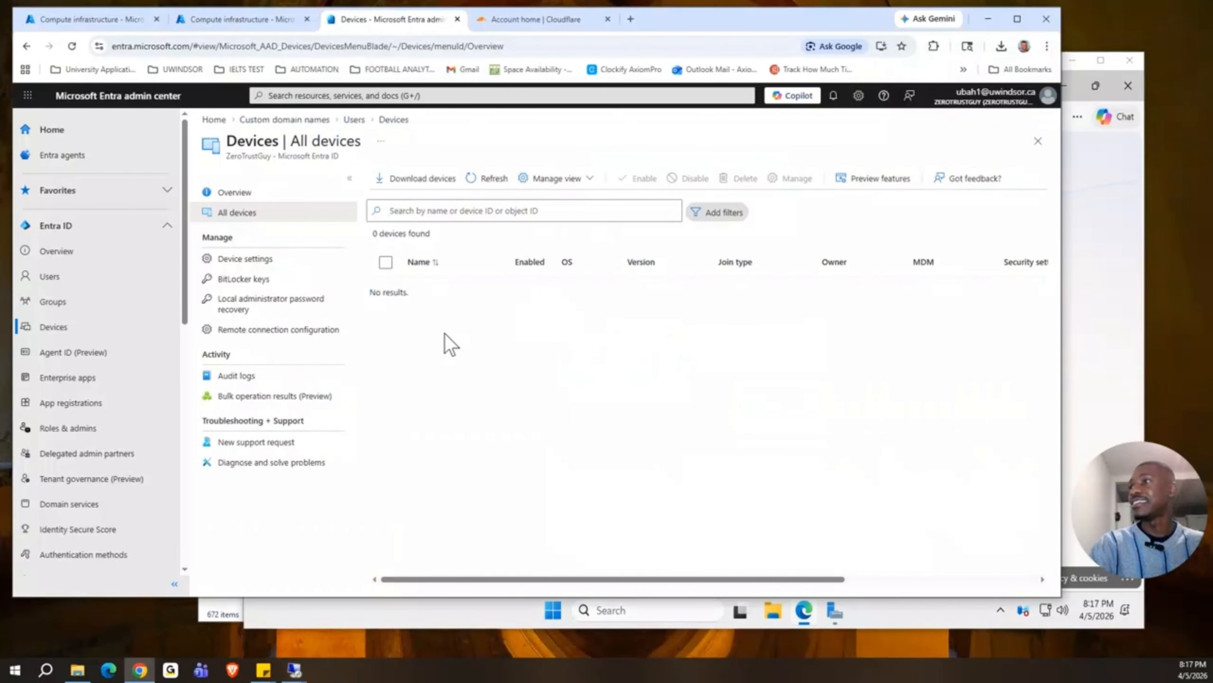
{"action": "left_click", "coordinate": [52, 276]}
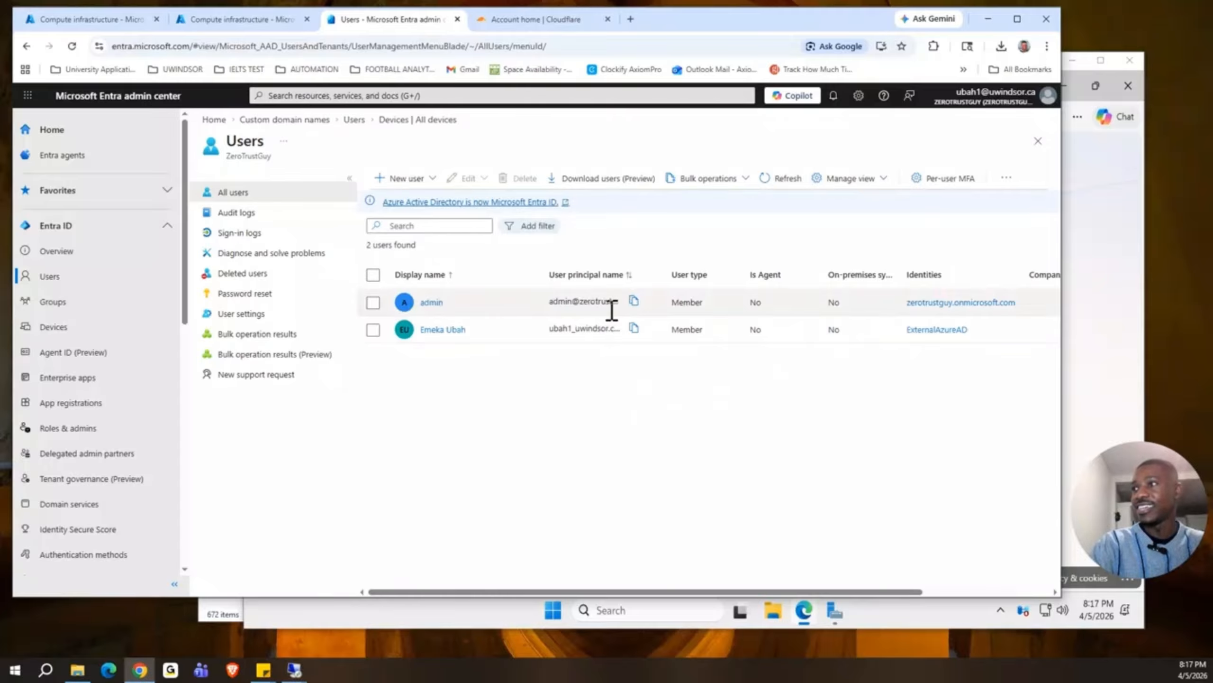
{"action": "left_click", "coordinate": [634, 301]}
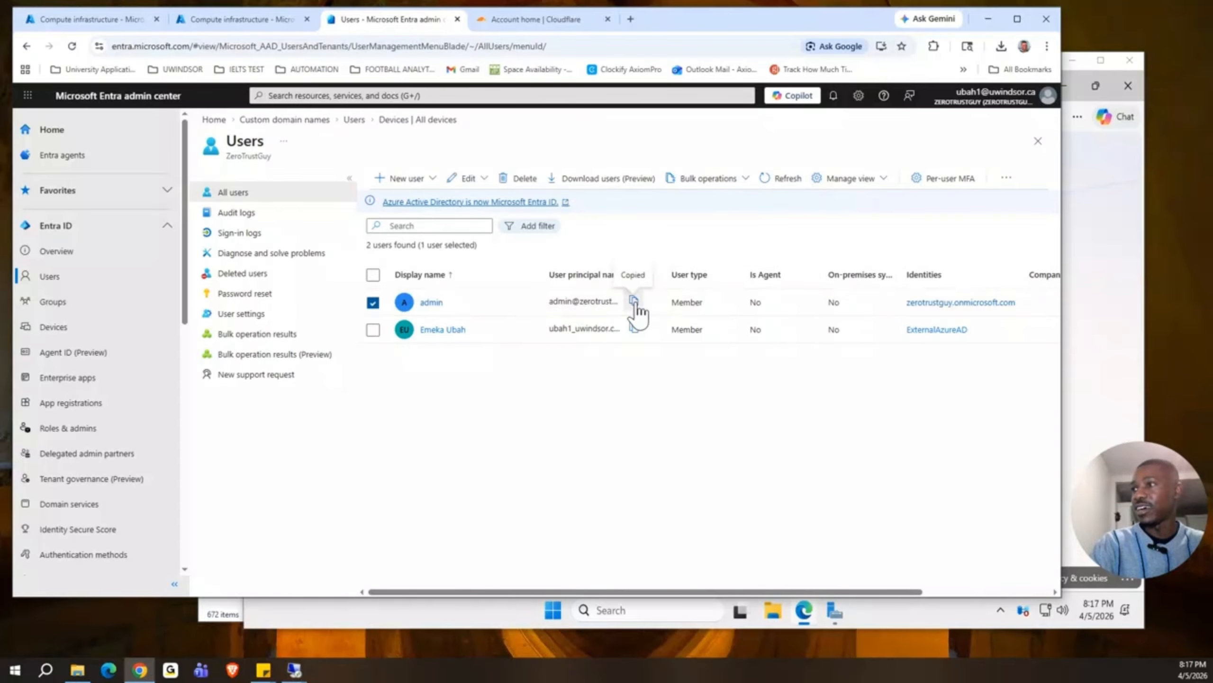
Return to the AADCONNECT session and submit the copied admin user principal name on the Microsoft sign-in page
{"action": "left_click", "coordinate": [1126, 174]}
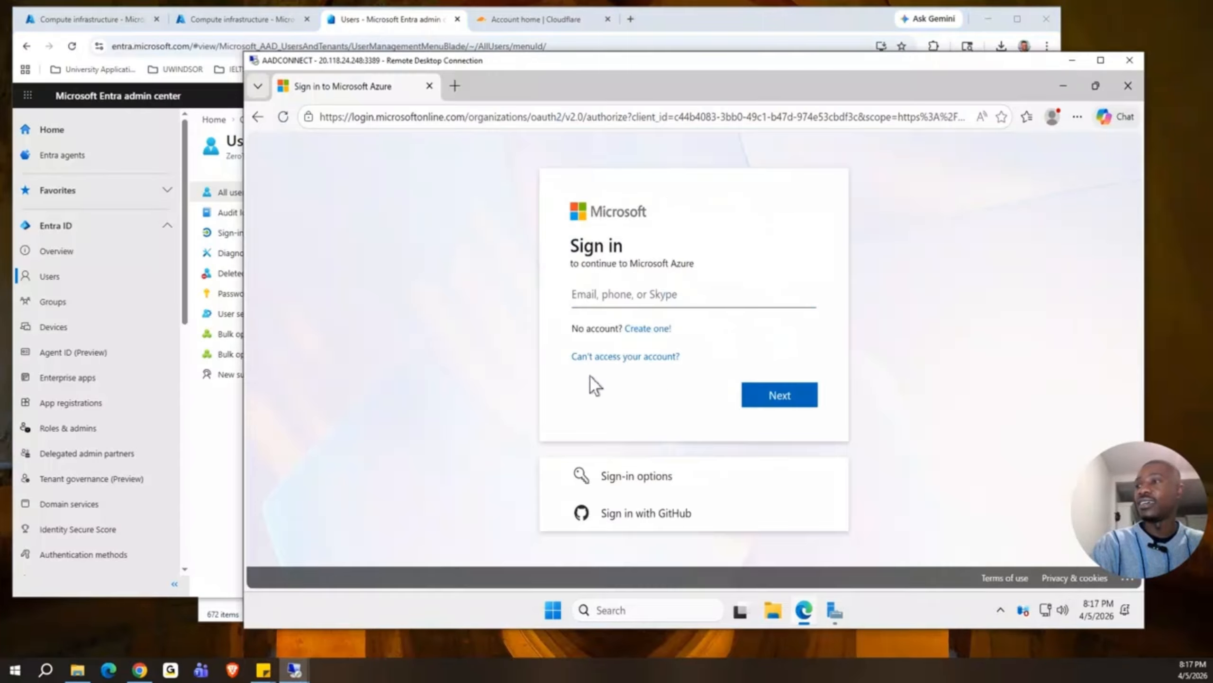
{"action": "left_click", "coordinate": [625, 290]}
{"action": "key", "text": "ctrl+v"}
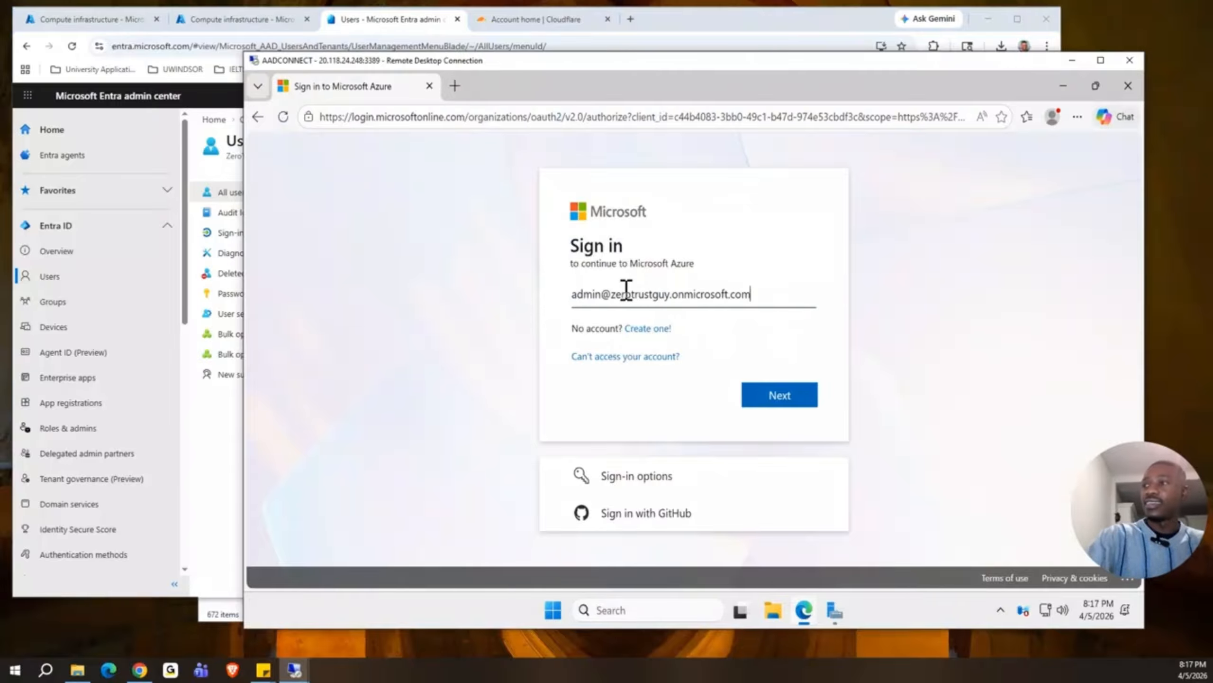
{"action": "left_click", "coordinate": [793, 400]}
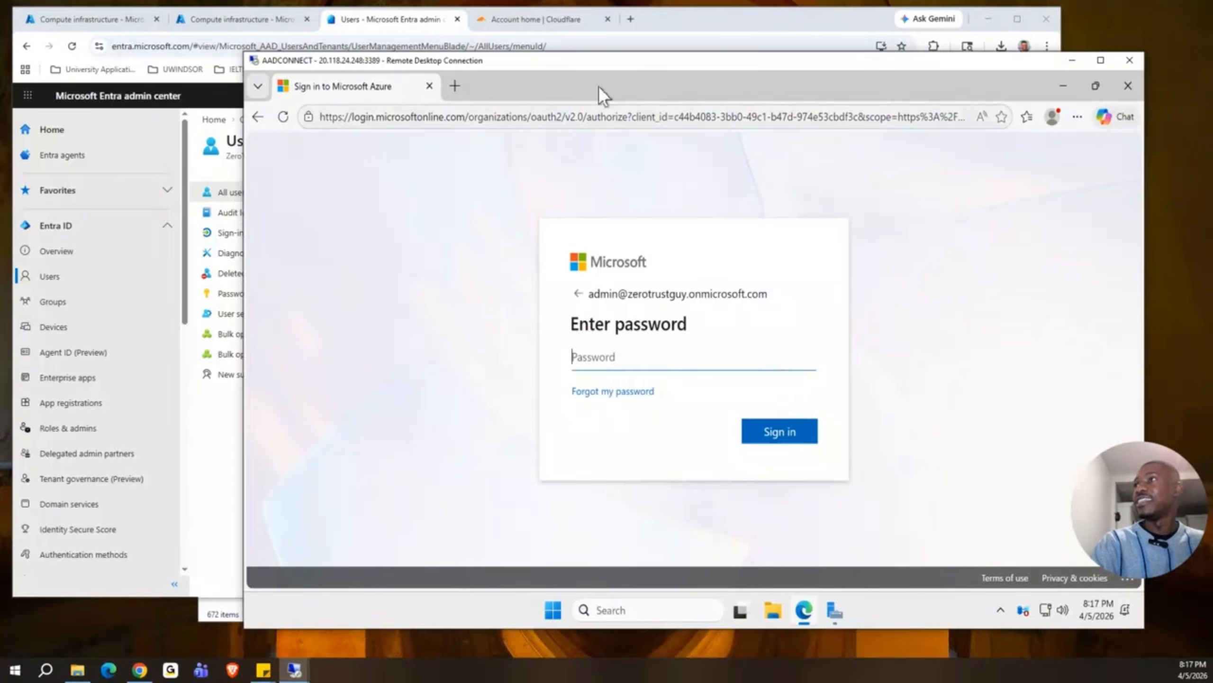
Minimize the host browser, sign in on the server with the admin account password, and choose to stay signed in
{"action": "left_click", "coordinate": [428, 23]}
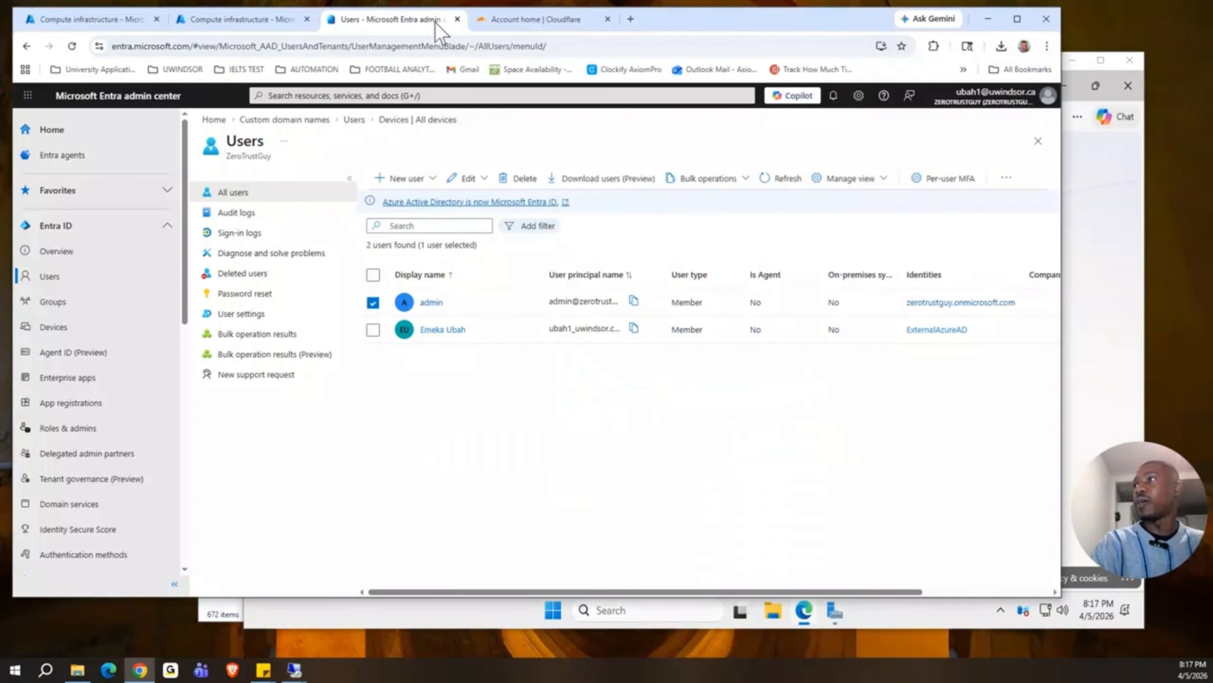
{"action": "left_click", "coordinate": [989, 19]}
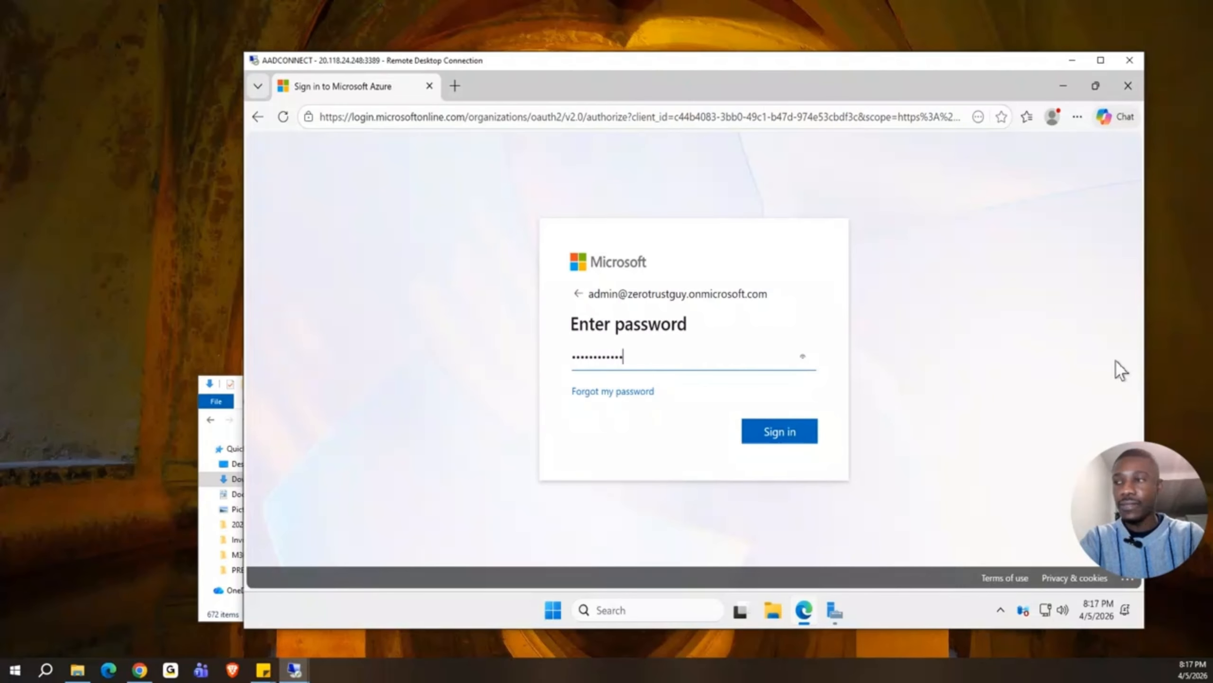
{"action": "key", "text": "Return"}
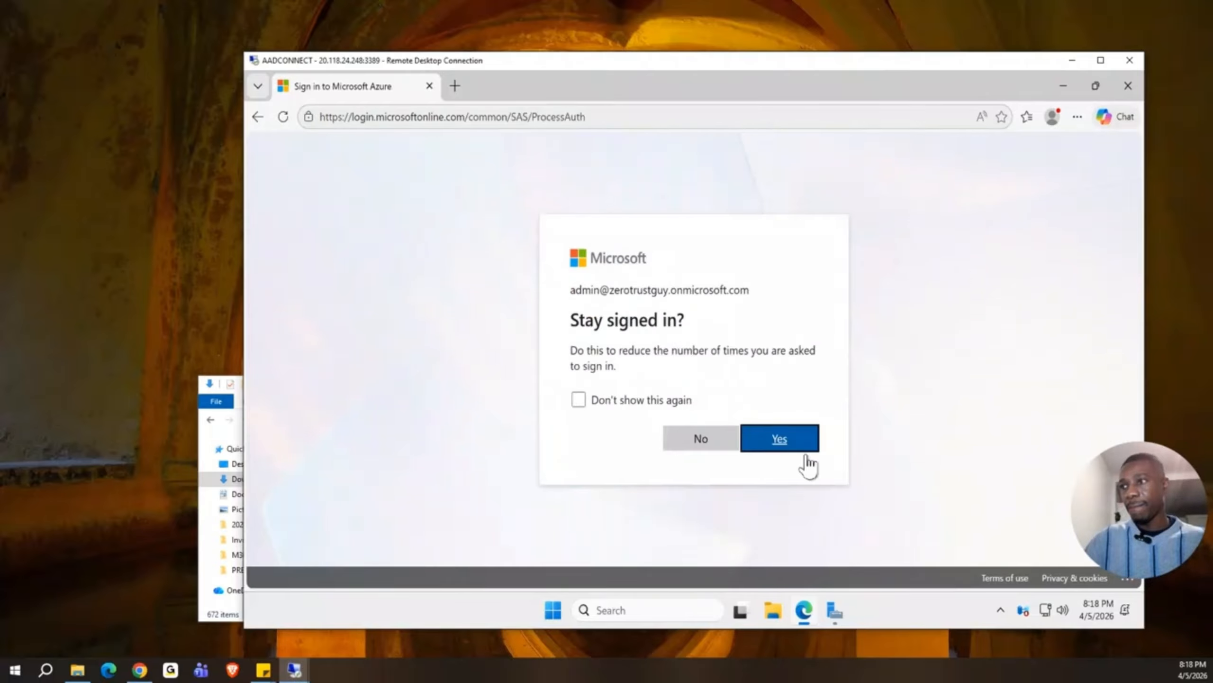
{"action": "left_click", "coordinate": [800, 430]}
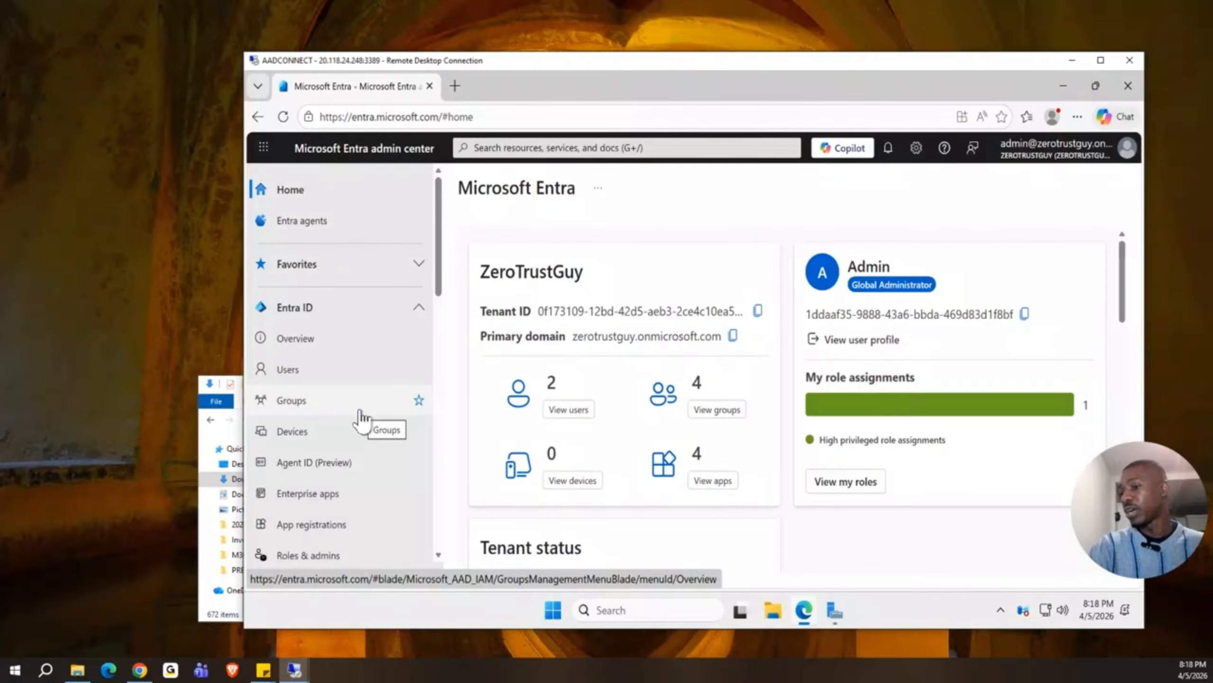
Open the Entra Connect page under Entra ID in the admin center
{"action": "scroll", "coordinate": [347, 434], "scroll_direction": "down", "scroll_amount": 3}
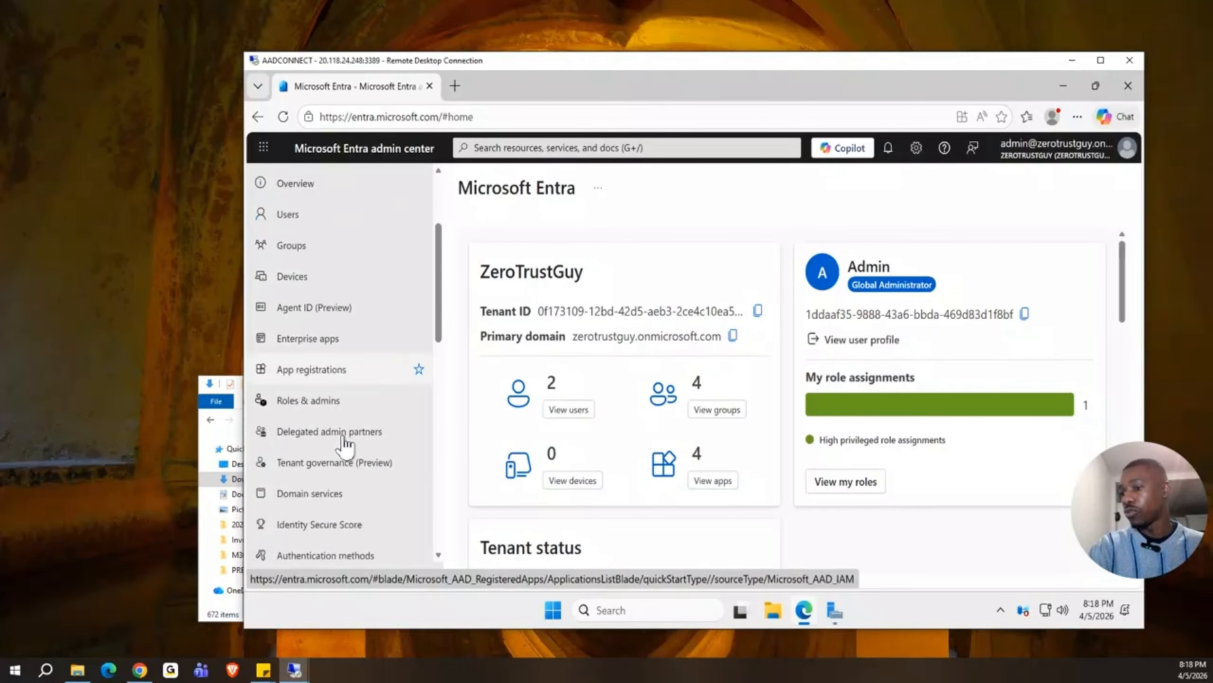
{"action": "scroll", "coordinate": [343, 438], "scroll_direction": "down", "scroll_amount": 10}
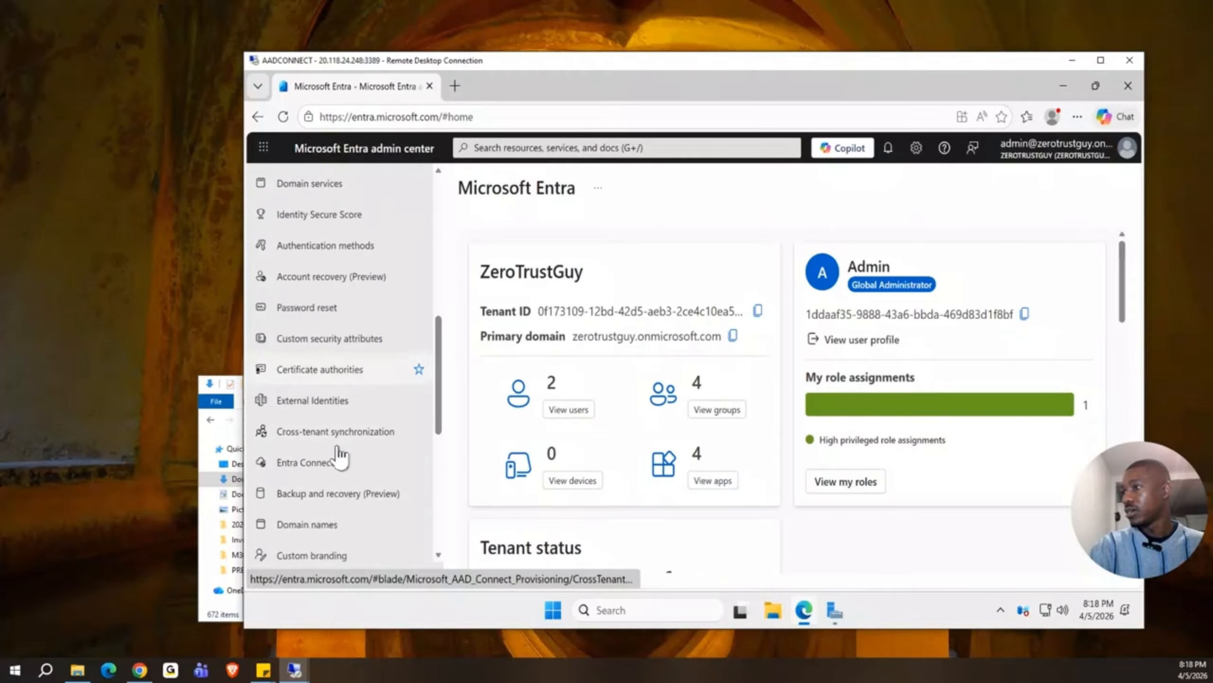
{"action": "scroll", "coordinate": [337, 459], "scroll_direction": "up", "scroll_amount": 2}
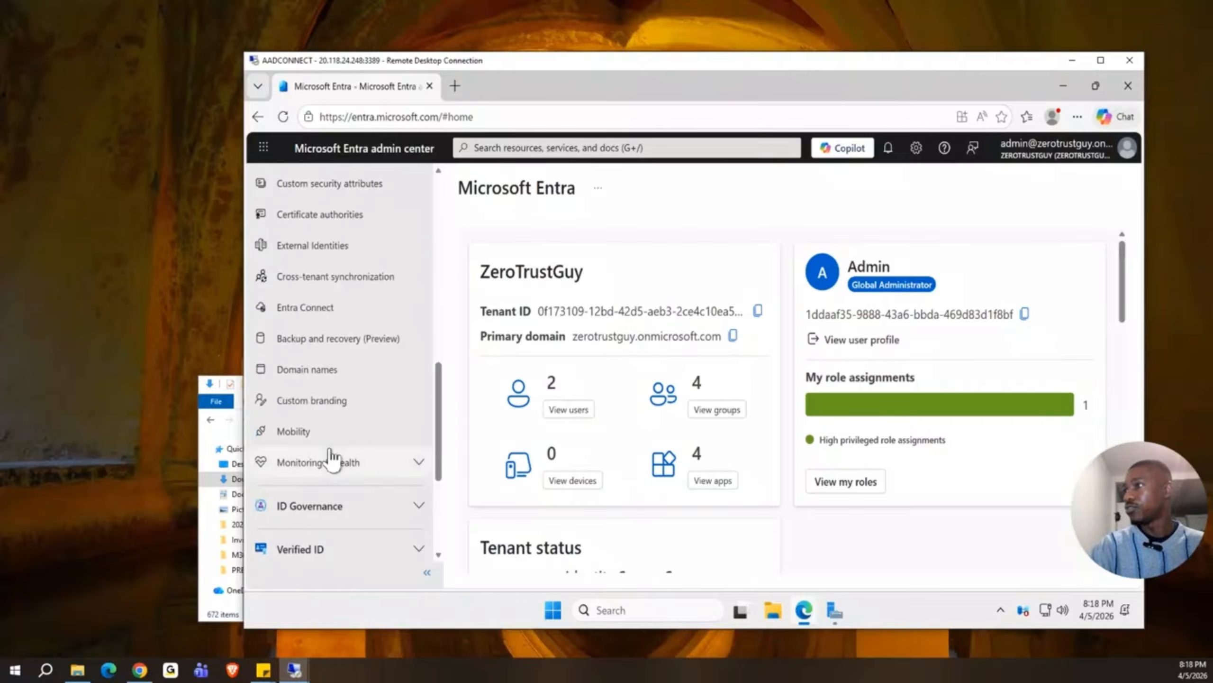
{"action": "left_click", "coordinate": [313, 308]}
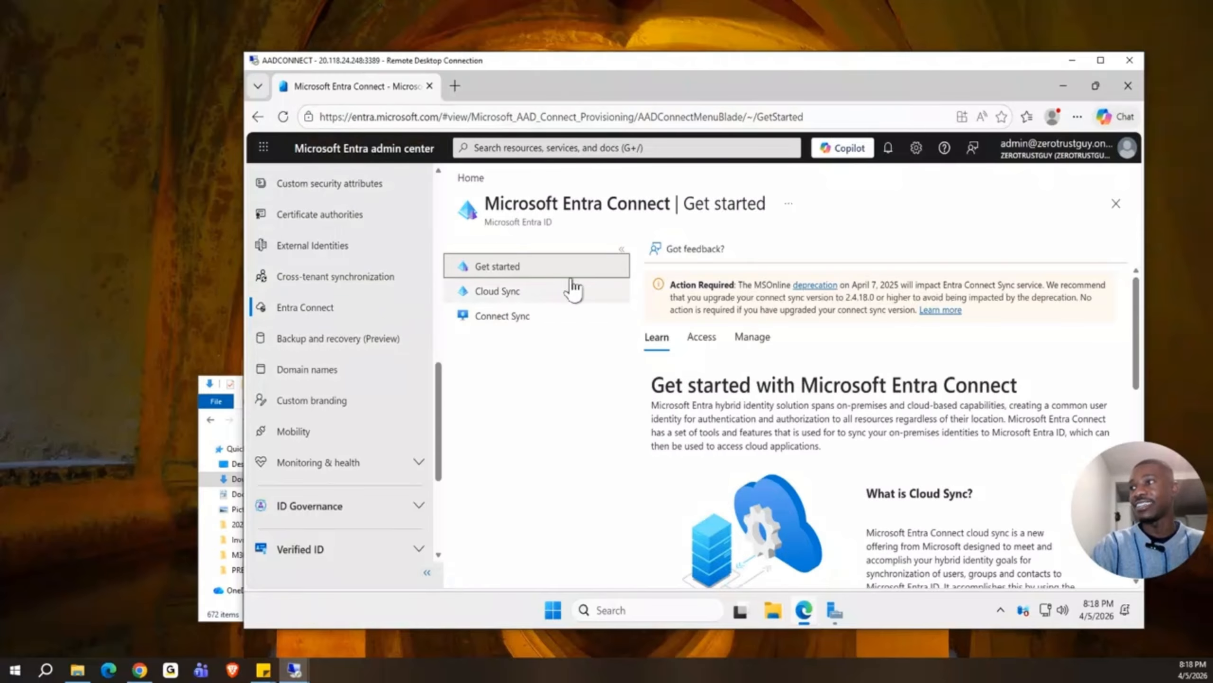
Download the Connect Sync Agent from the Manage section of Entra Connect's Get started page, accepting the terms of service
{"action": "left_click", "coordinate": [764, 337]}
{"action": "scroll", "coordinate": [894, 449], "scroll_direction": "down", "scroll_amount": 5}
{"action": "scroll", "coordinate": [899, 463], "scroll_direction": "down", "scroll_amount": 2}
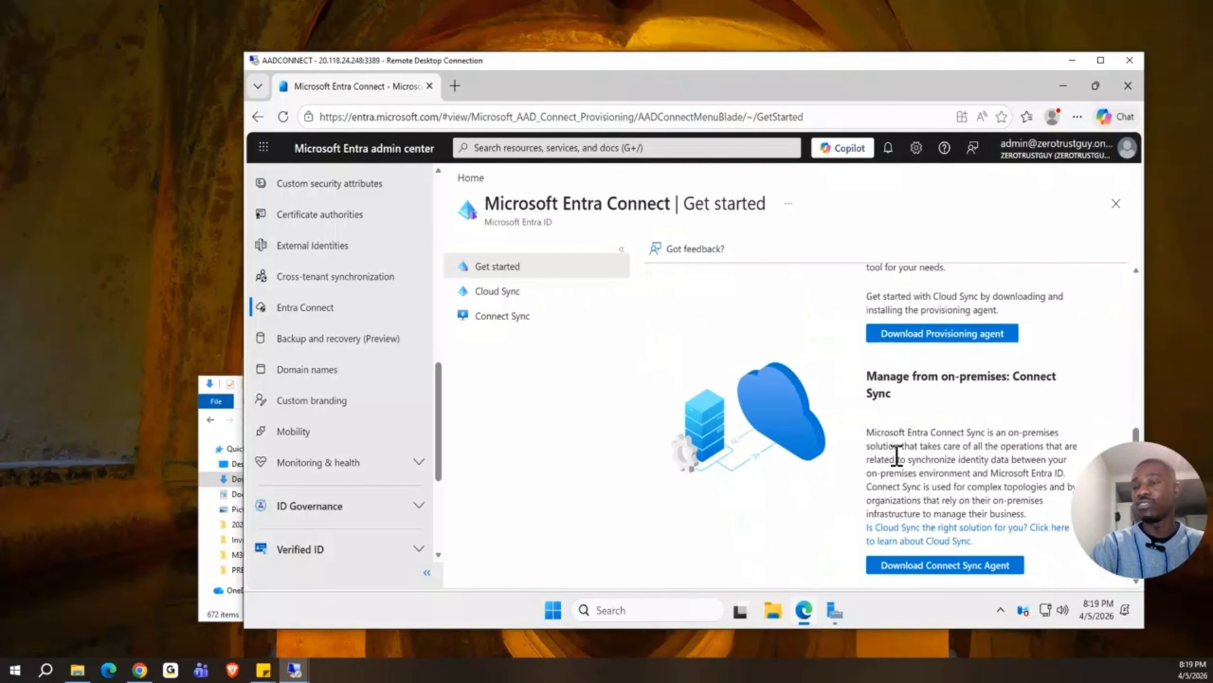
{"action": "left_click", "coordinate": [951, 565]}
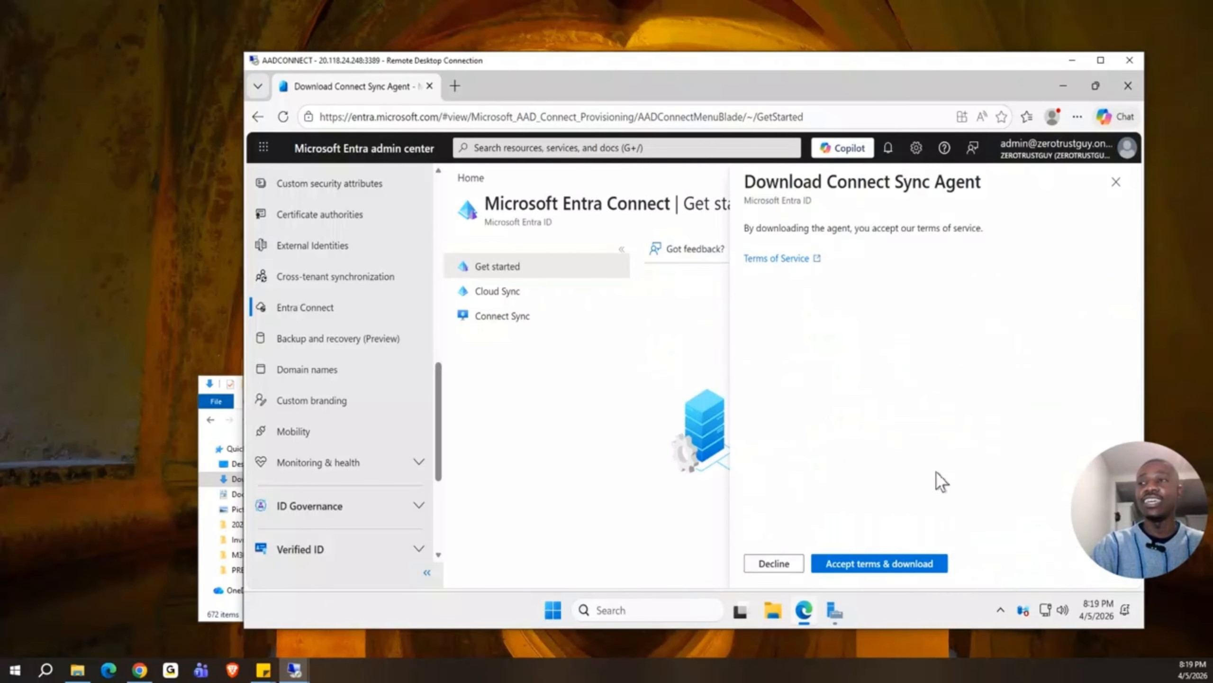
{"action": "left_click", "coordinate": [874, 563]}
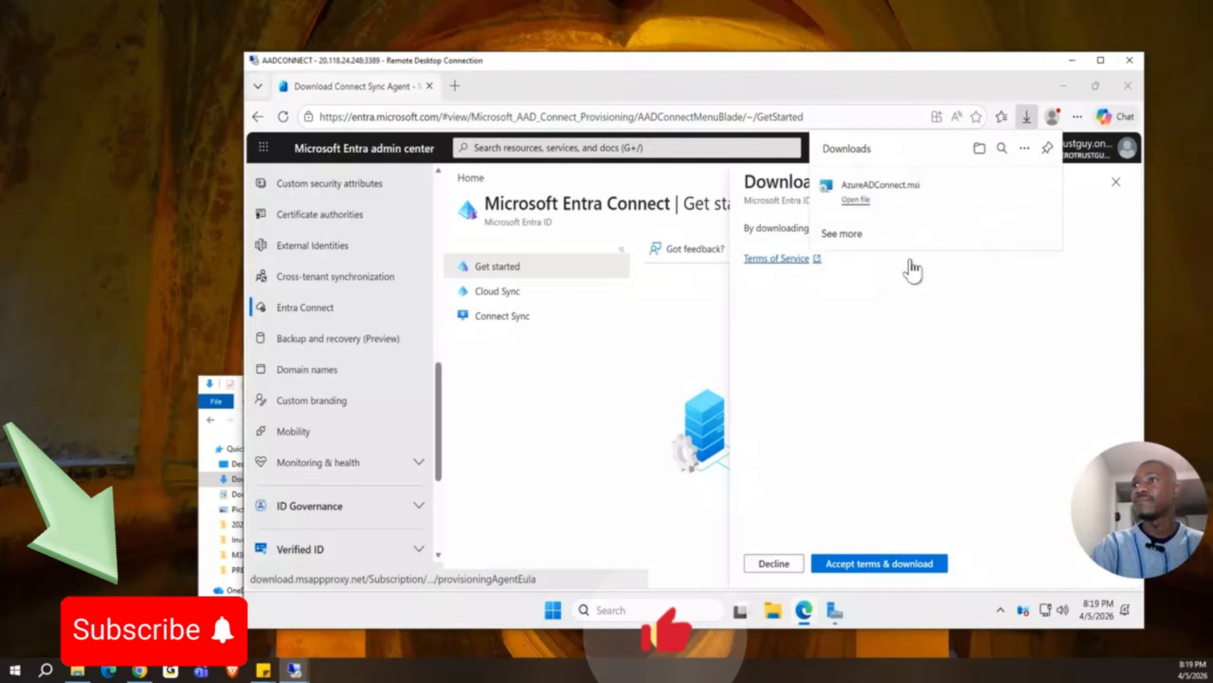
Minimize the server's browser, then accept the Microsoft Entra Connect Sync license terms and choose express settings in the installer
{"action": "left_click", "coordinate": [1064, 87]}
{"action": "left_click", "coordinate": [1064, 88]}
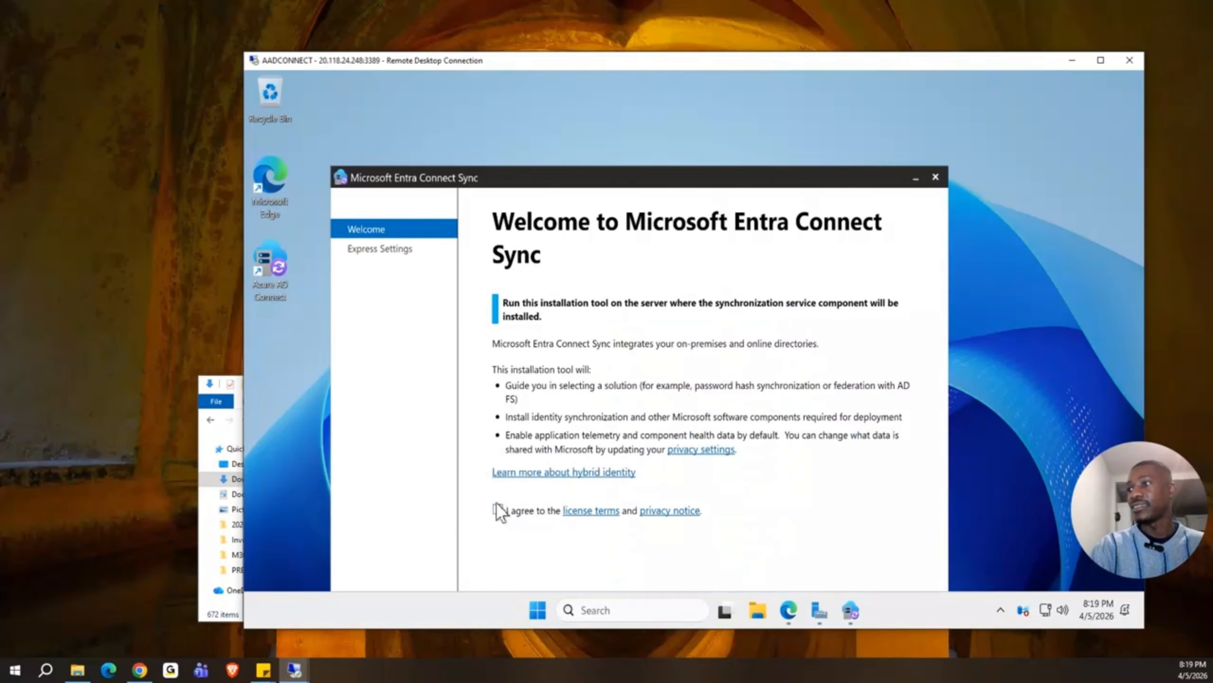
{"action": "left_click_drag", "start_coordinate": [744, 184], "coordinate": [759, 113]}
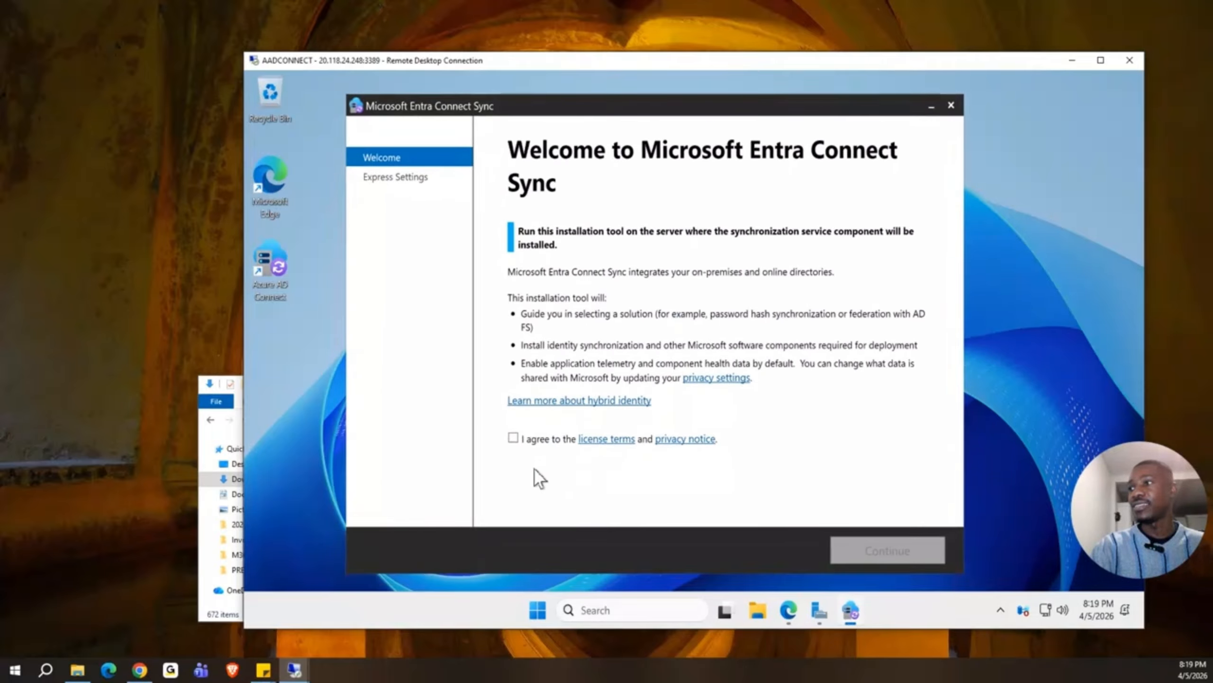
{"action": "left_click", "coordinate": [513, 438]}
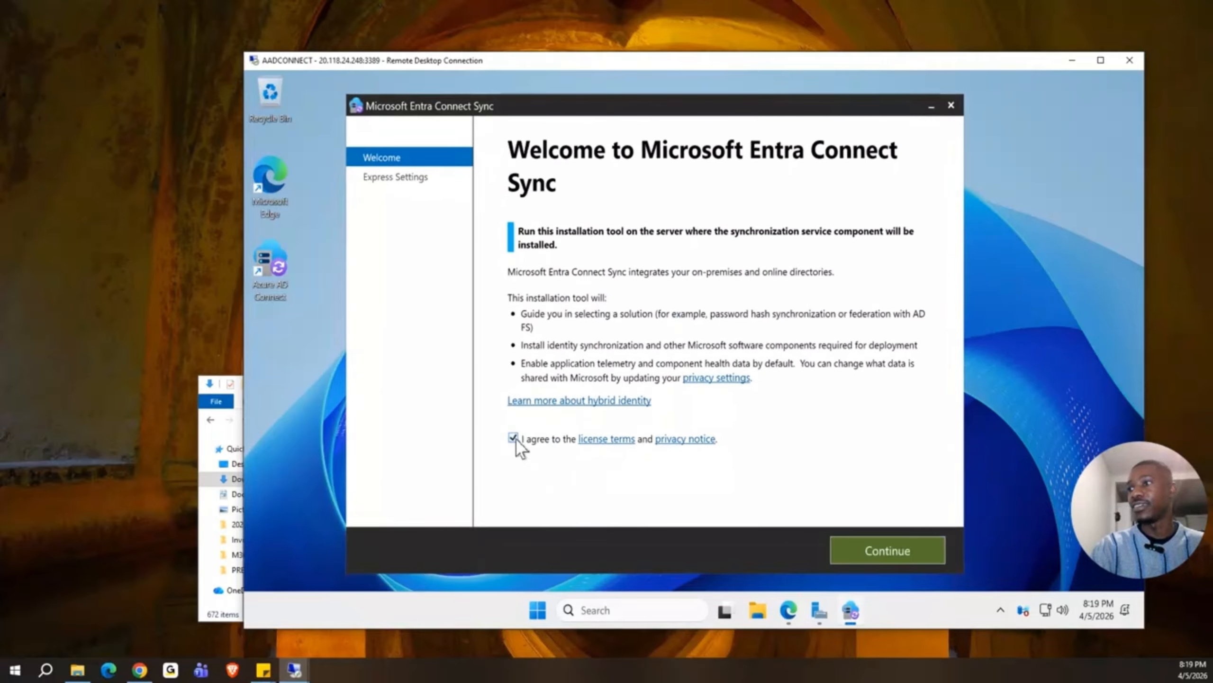
{"action": "left_click", "coordinate": [906, 550]}
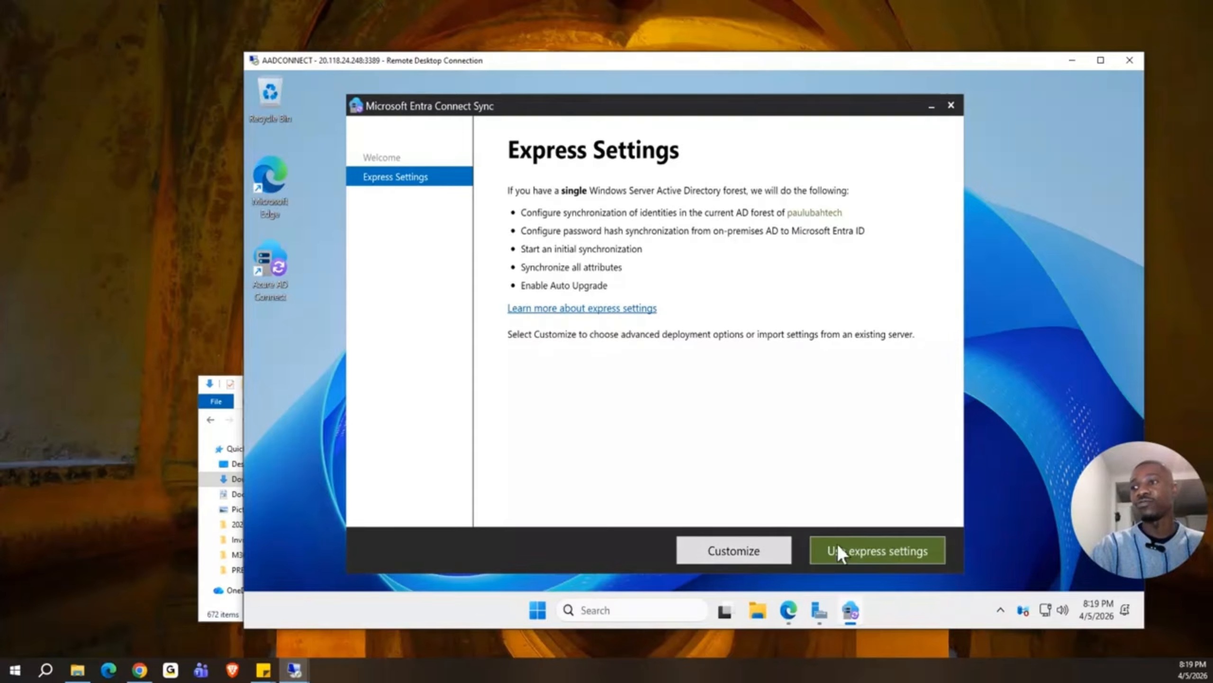
{"action": "left_click", "coordinate": [901, 549]}
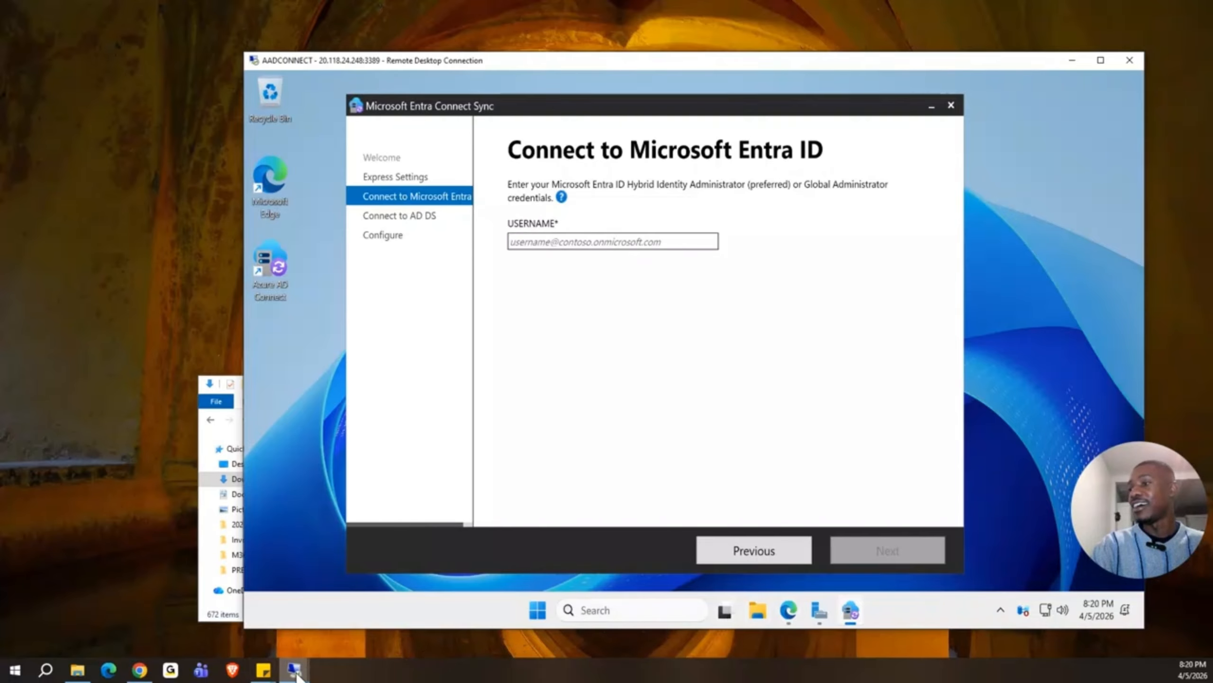
Copy the admin account's user principal name from the host's Chrome and submit it as the Microsoft Entra ID username in the server's wizard
{"action": "mouse_move", "coordinate": [296, 673]}
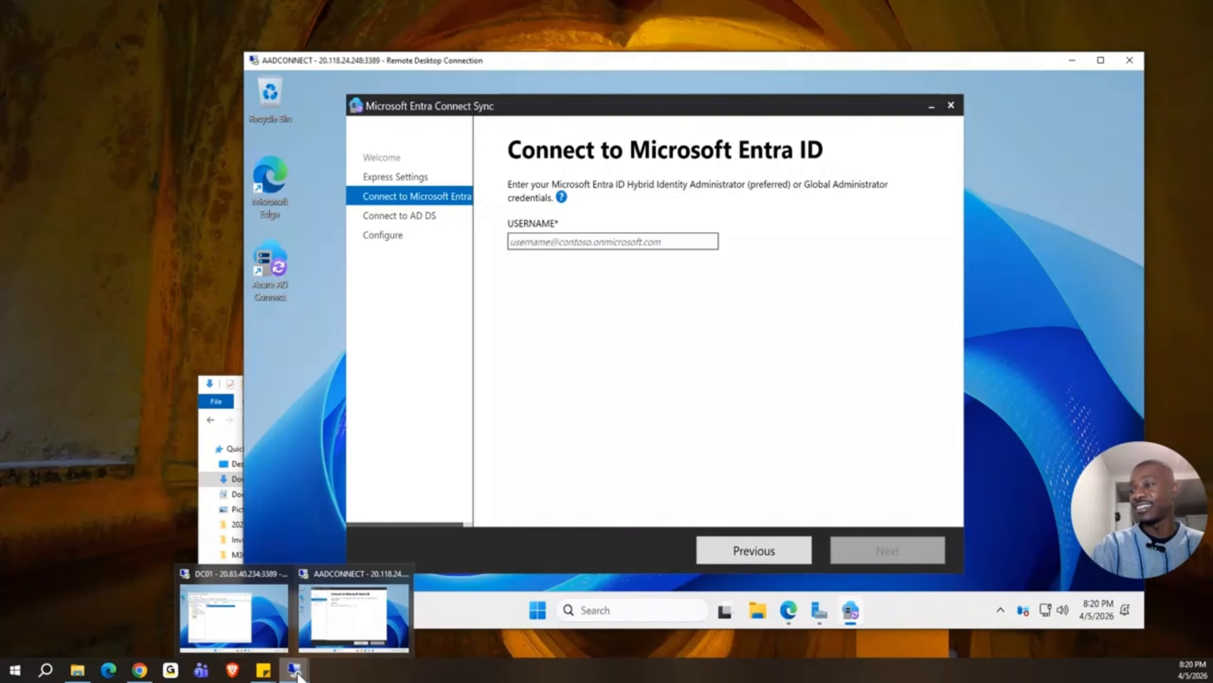
{"action": "left_click", "coordinate": [139, 669]}
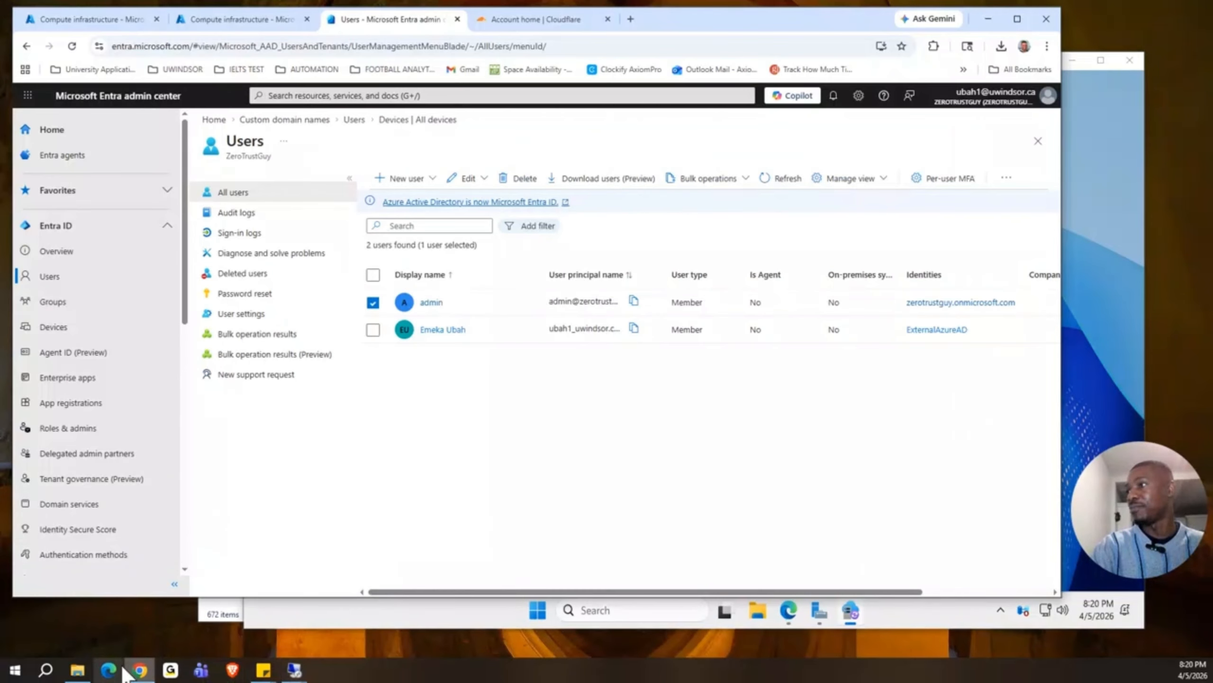
{"action": "left_click", "coordinate": [633, 301]}
{"action": "left_click", "coordinate": [988, 19]}
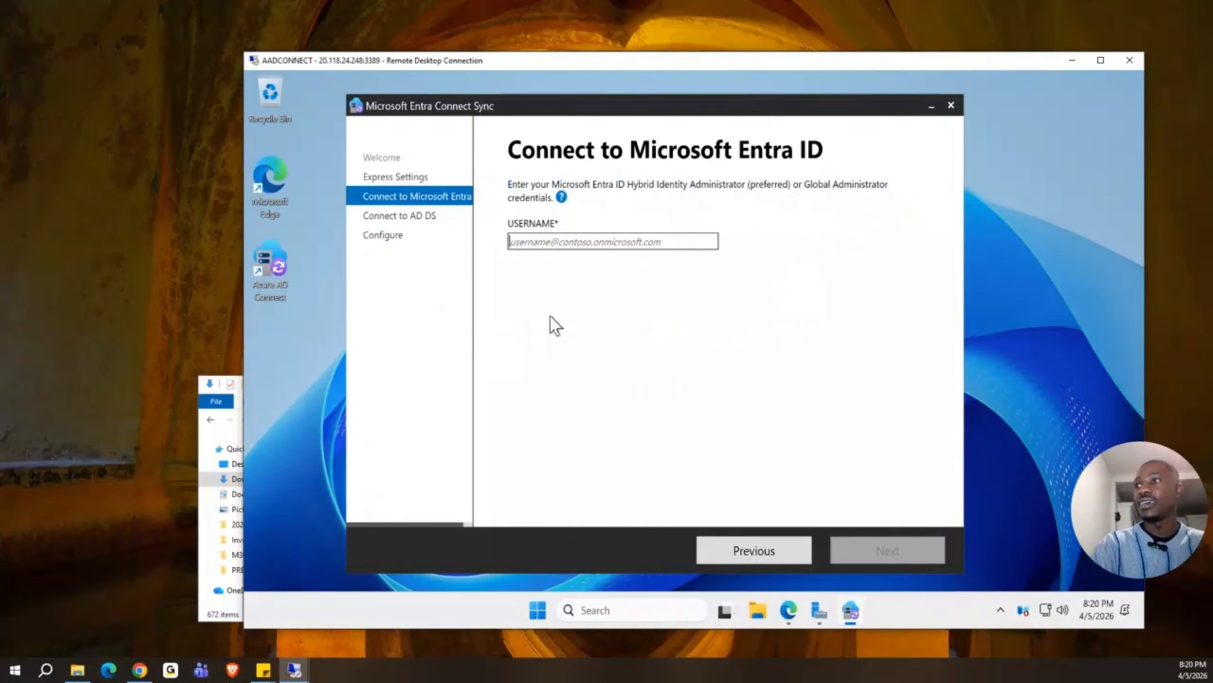
{"action": "left_click", "coordinate": [544, 241]}
{"action": "key", "text": "ctrl+v"}
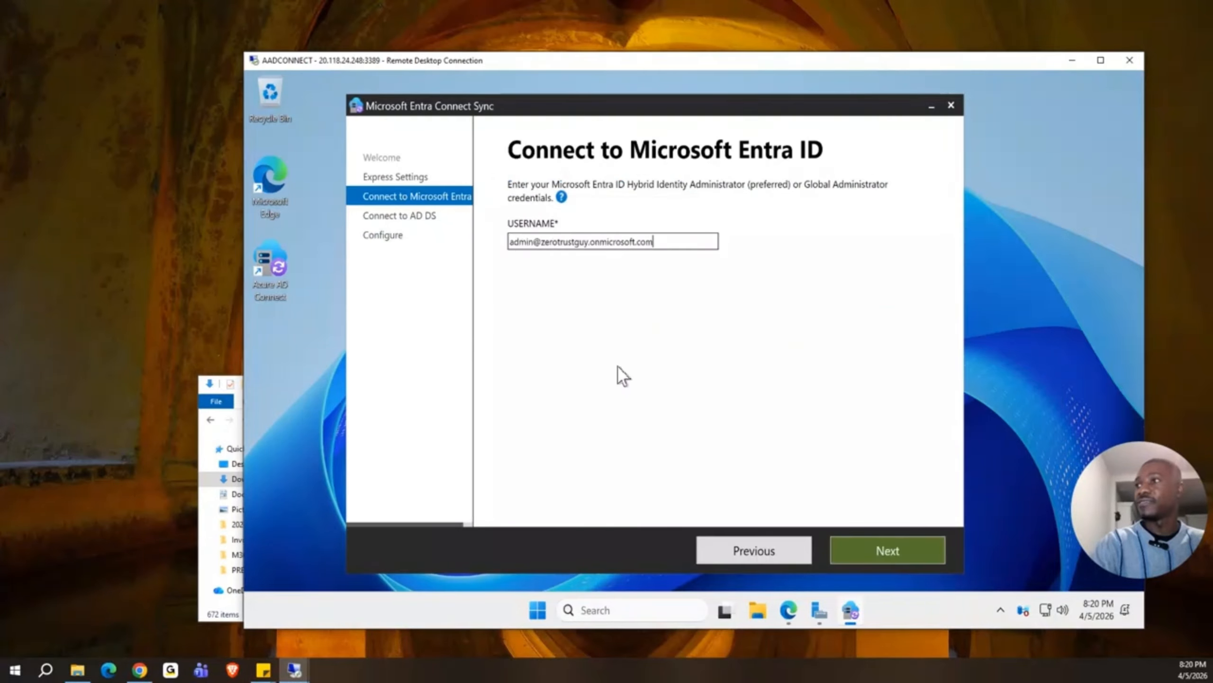
{"action": "left_click", "coordinate": [839, 544]}
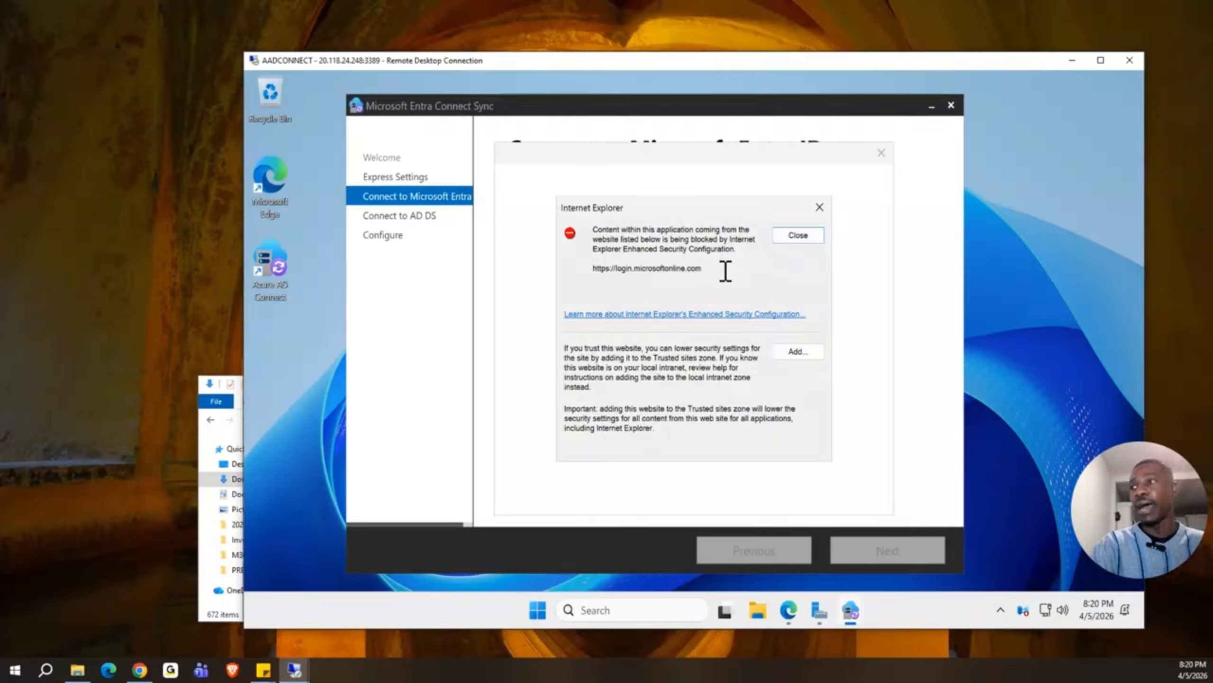
{"action": "left_click", "coordinate": [797, 352]}
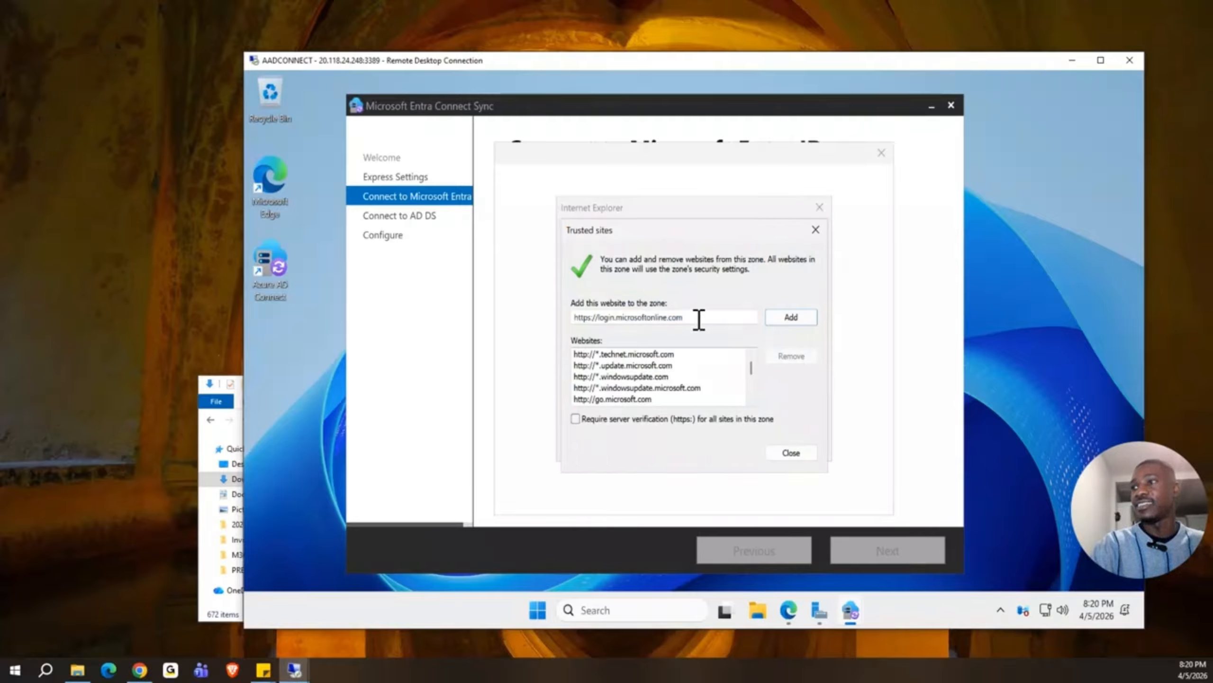
{"action": "left_click_drag", "start_coordinate": [699, 319], "coordinate": [573, 316]}
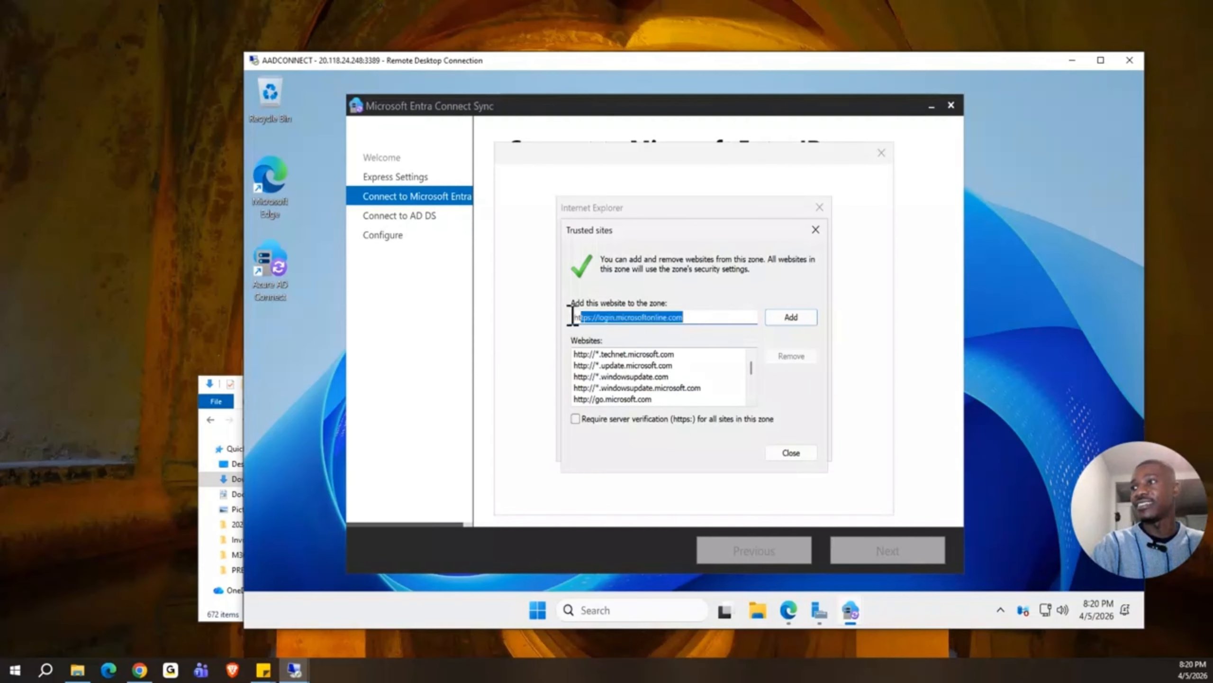
{"action": "left_click", "coordinate": [790, 317]}
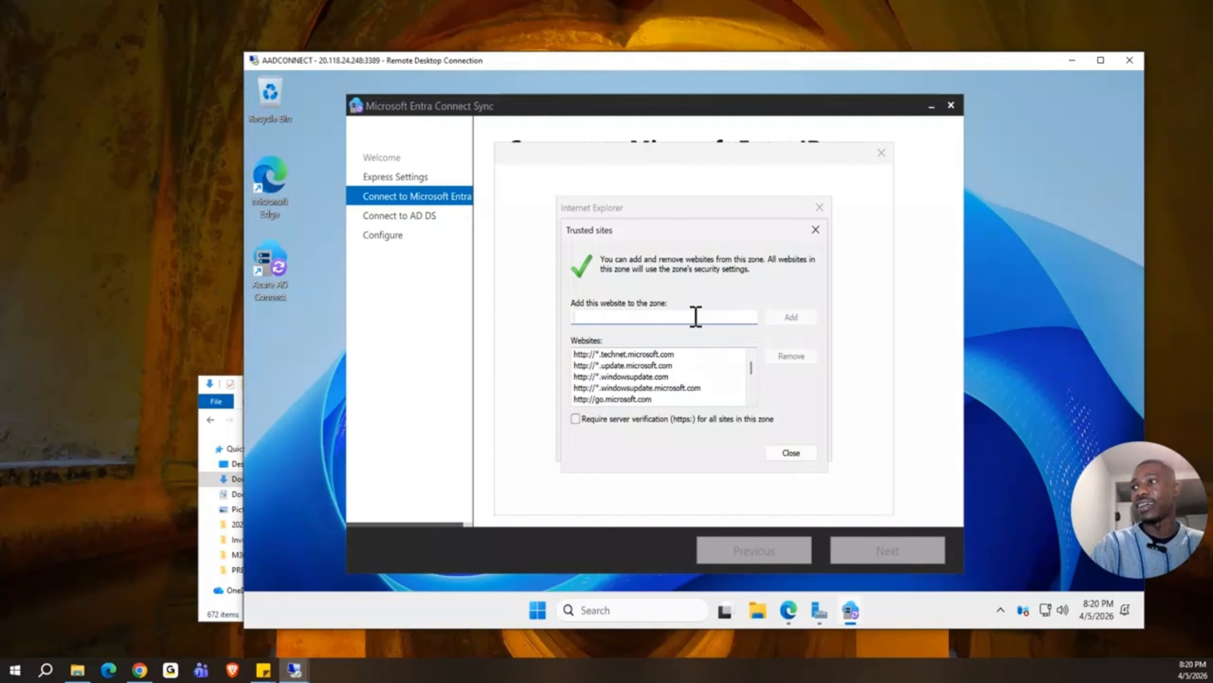
{"action": "left_click", "coordinate": [792, 454]}
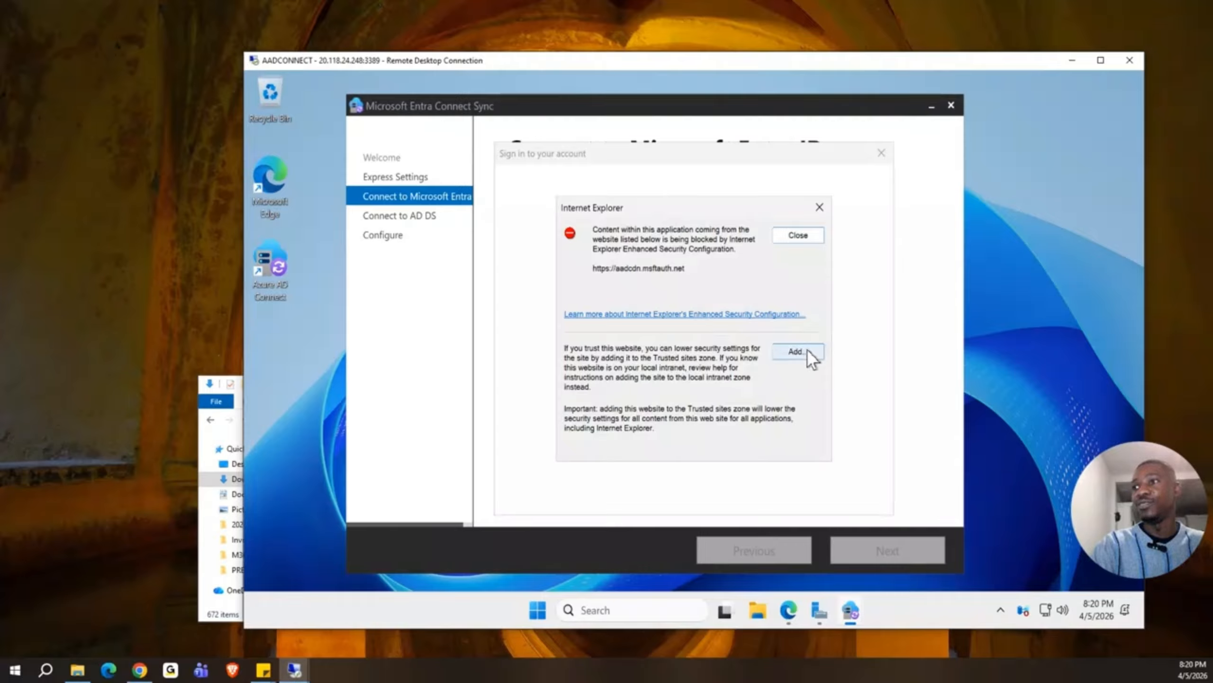
{"action": "left_click", "coordinate": [797, 351]}
{"action": "left_click_drag", "start_coordinate": [674, 316], "coordinate": [540, 308]}
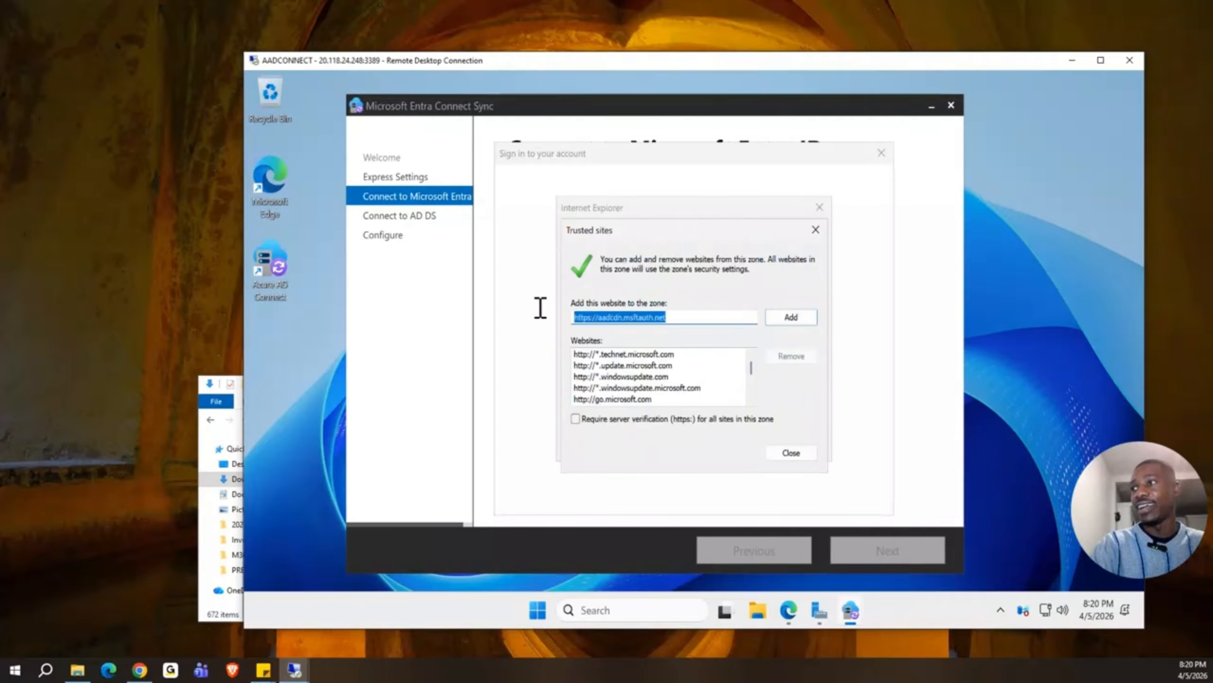
{"action": "left_click", "coordinate": [783, 318]}
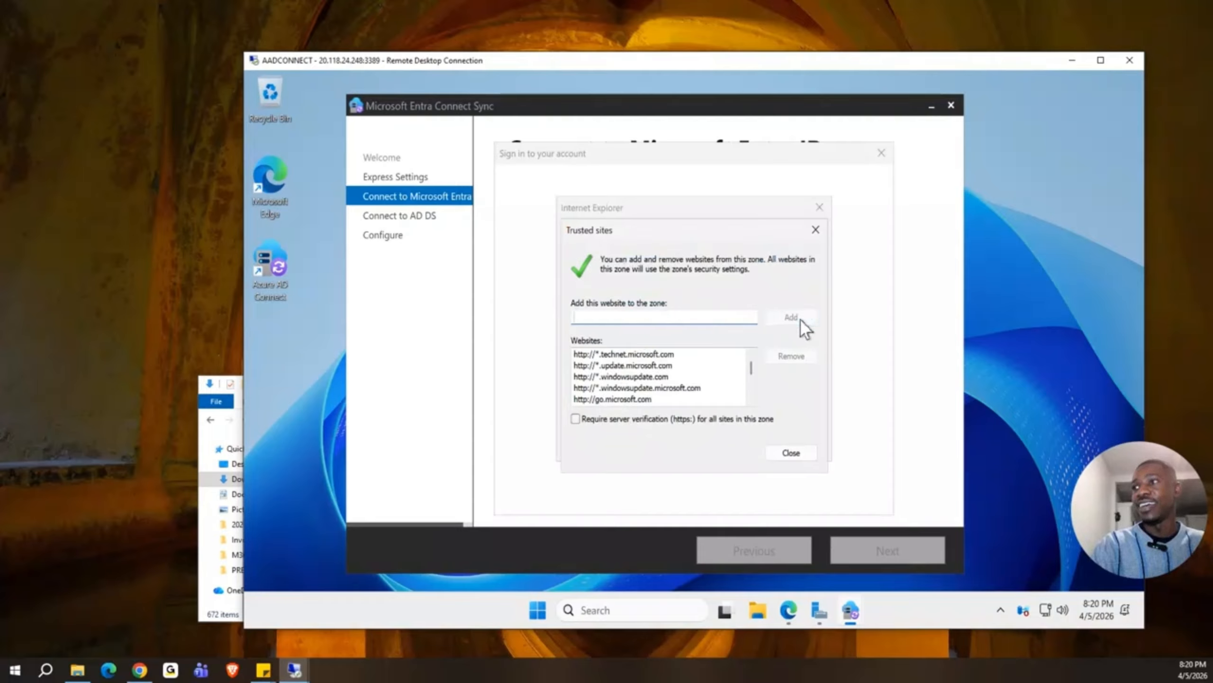
{"action": "left_click", "coordinate": [792, 452]}
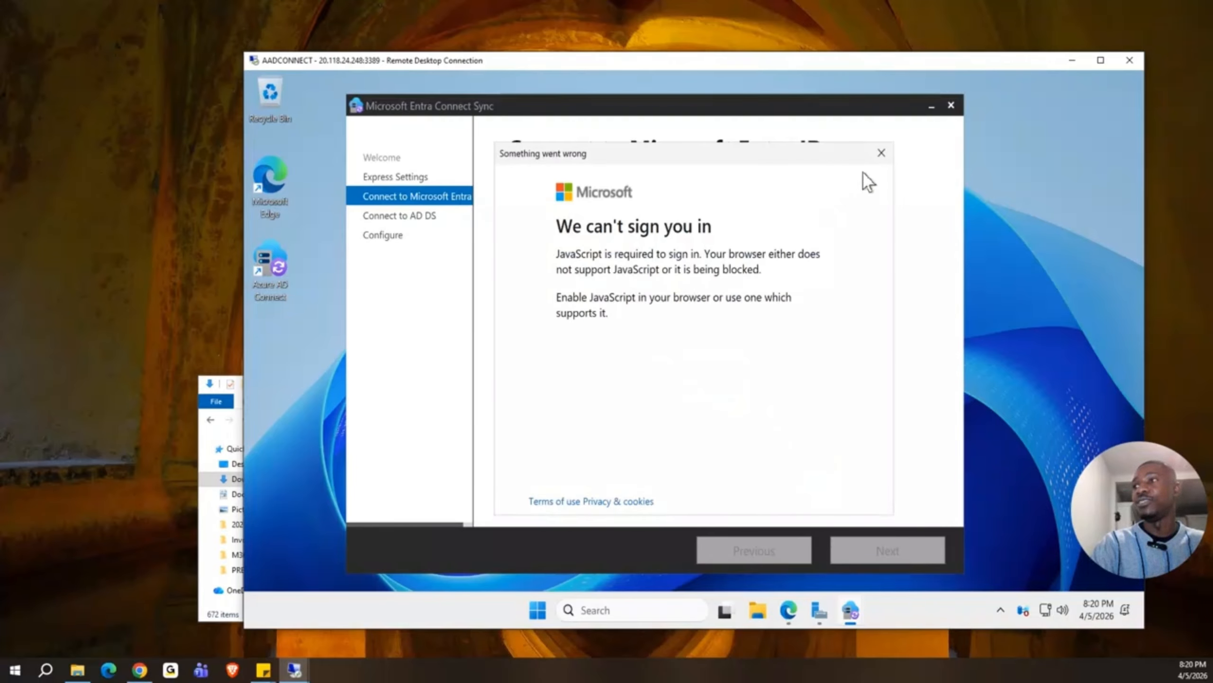
Close the blocked sign-in window, restart the Microsoft Entra ID connection, and sign in with the admin user principal name and account password
{"action": "left_click", "coordinate": [882, 153]}
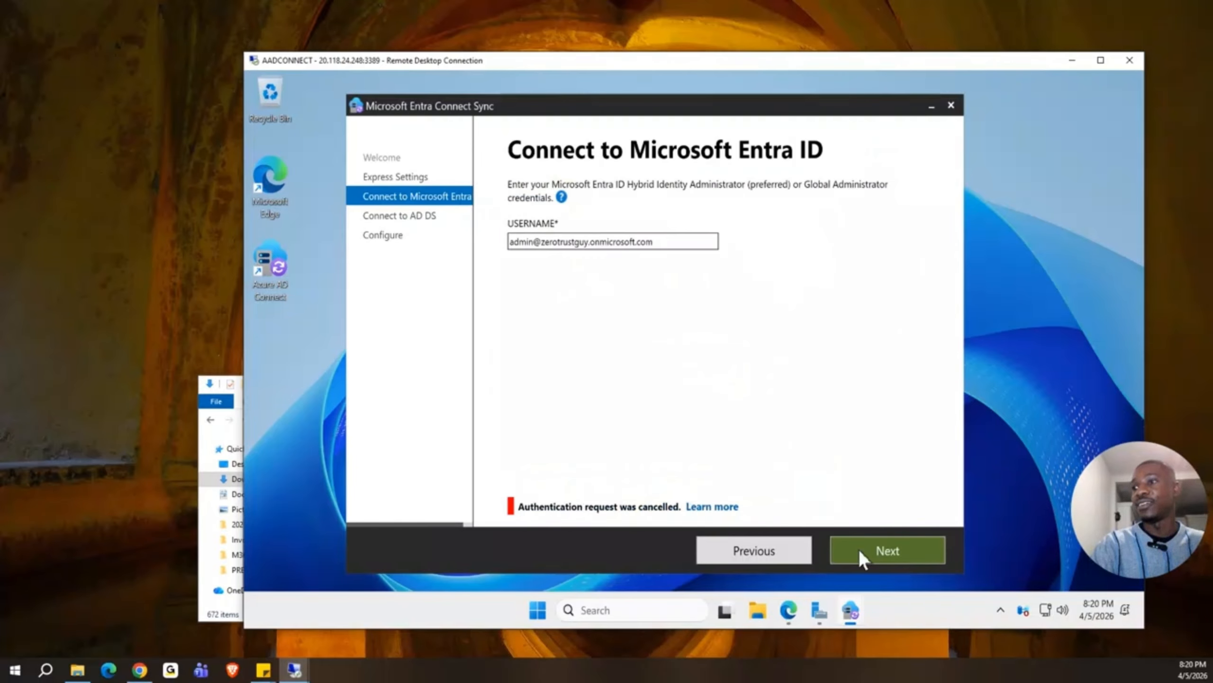
{"action": "left_click", "coordinate": [895, 545]}
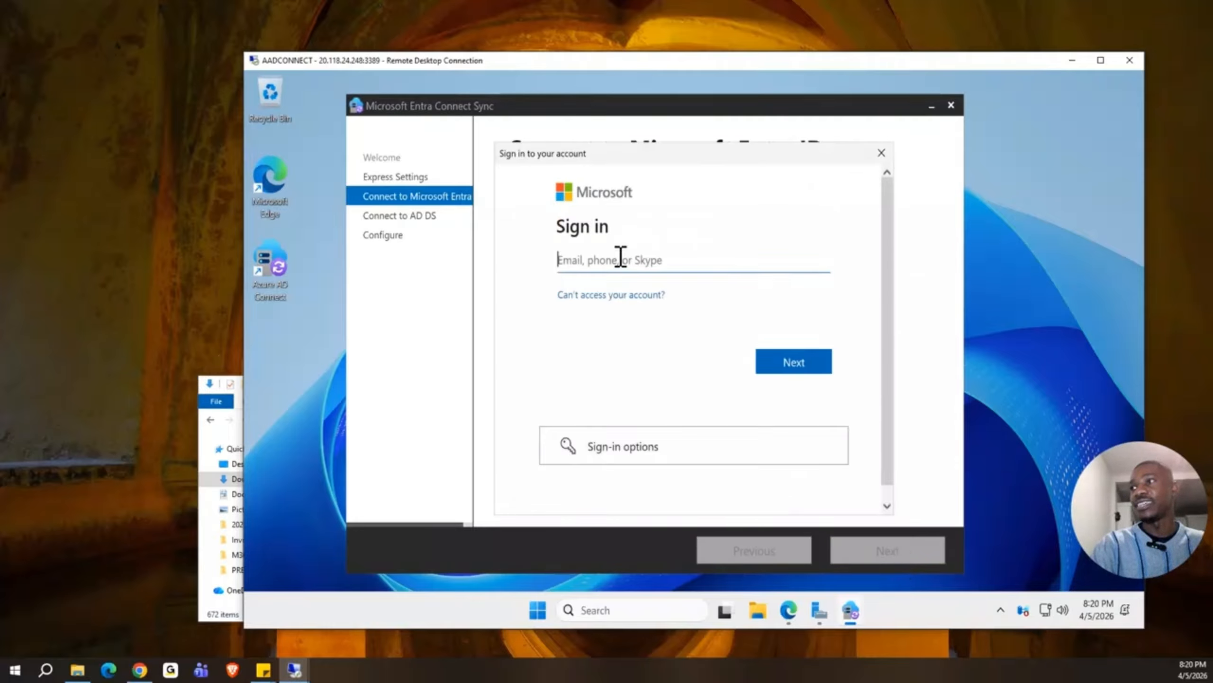
{"action": "key", "text": "ctrl+v"}
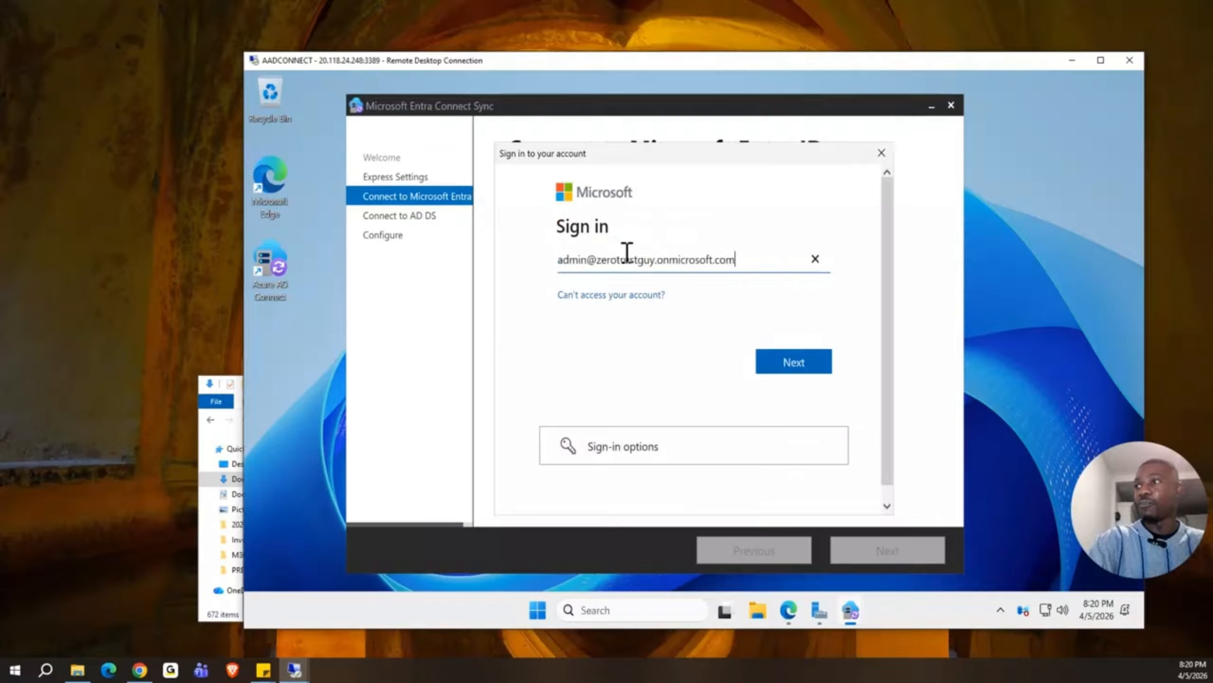
{"action": "left_click", "coordinate": [803, 367]}
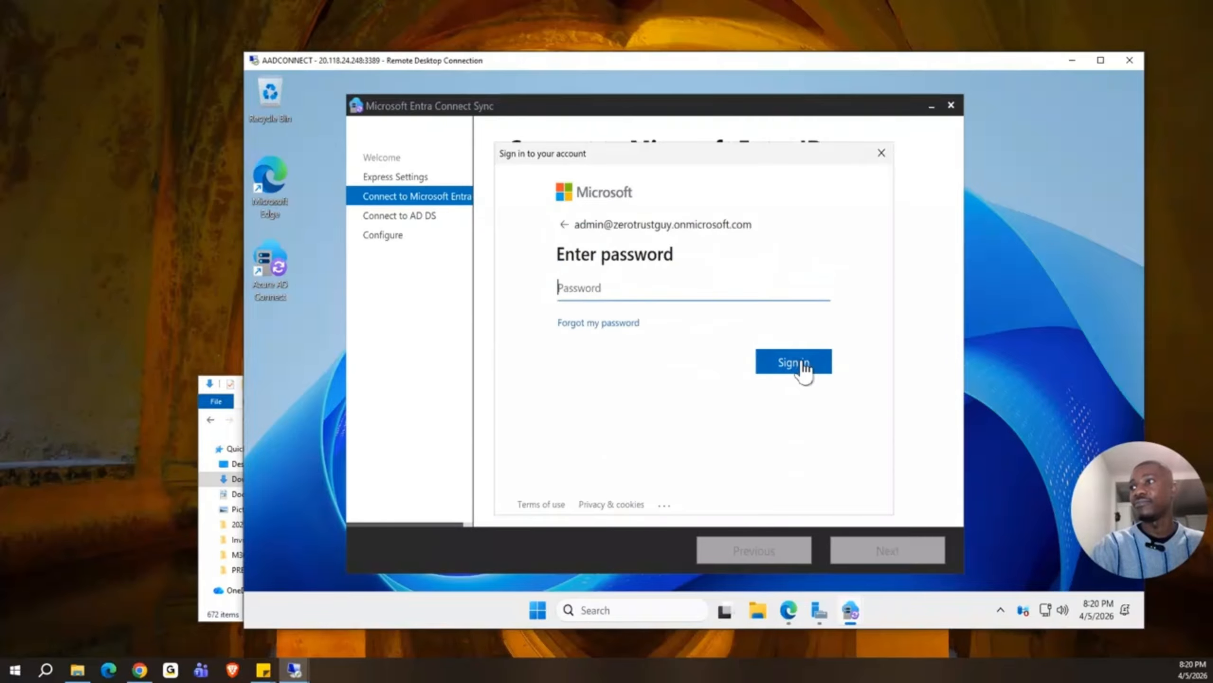
{"action": "type", "text": "•"}
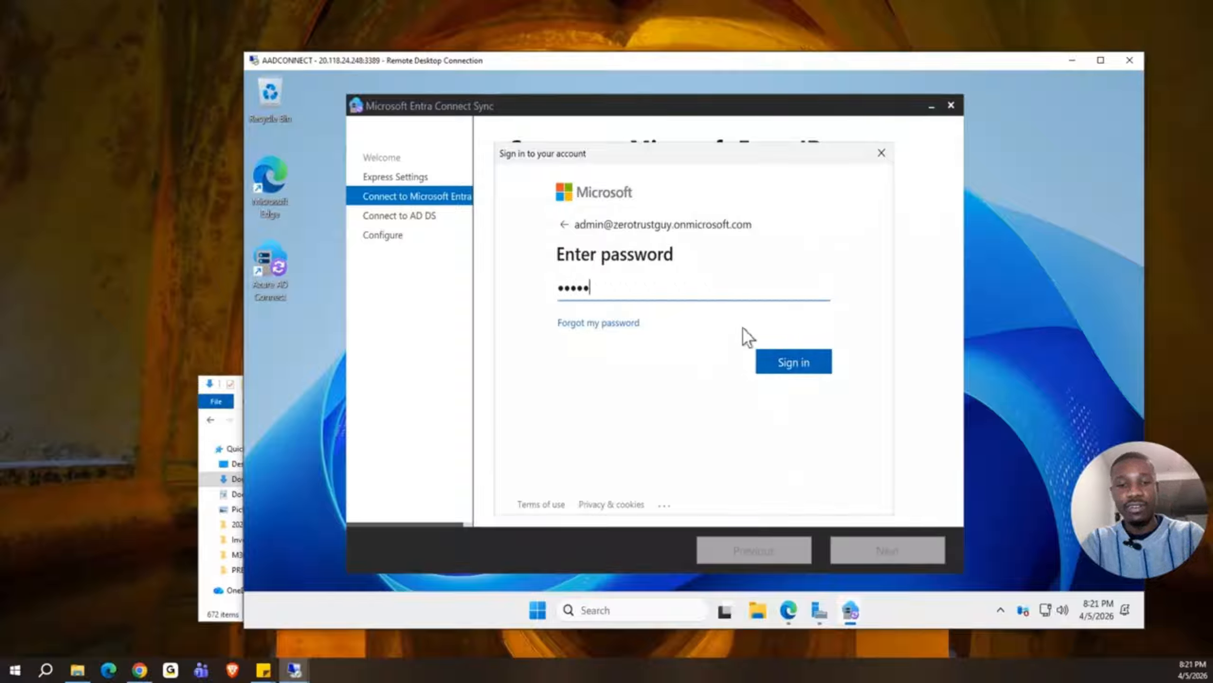
{"action": "key", "text": "Return"}
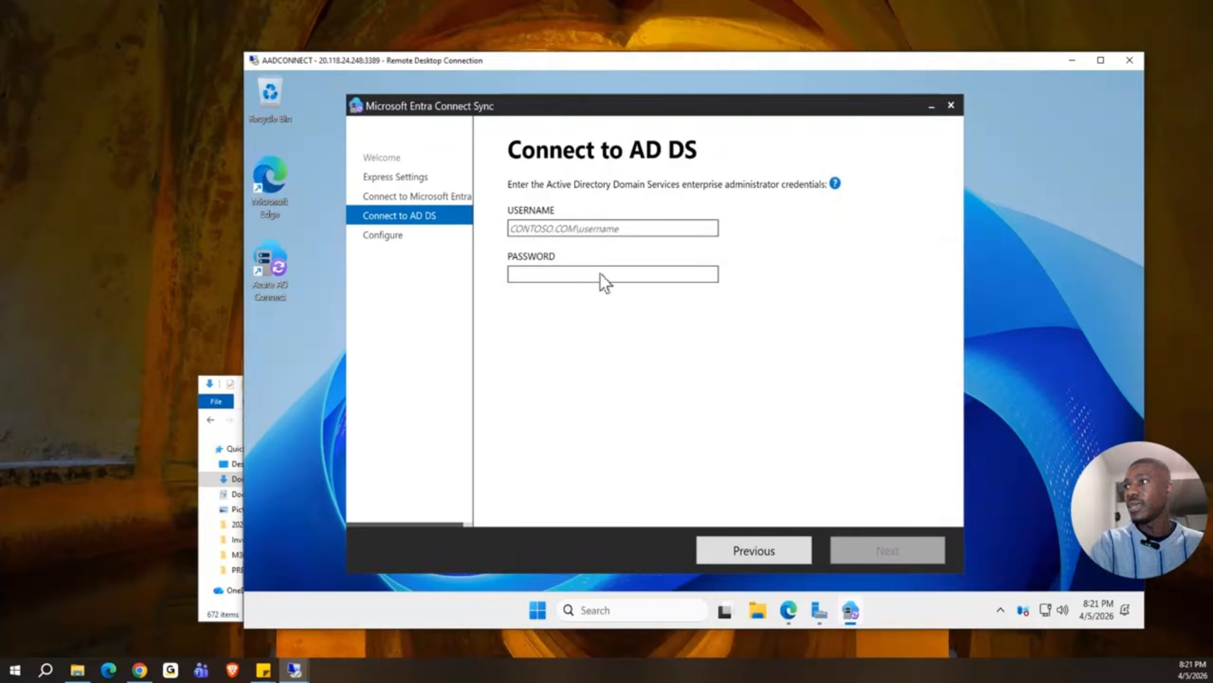
Try to connect to AD DS with the username paulubahtech.com\itadmin and the enterprise administrator account password
{"action": "left_click", "coordinate": [564, 227]}
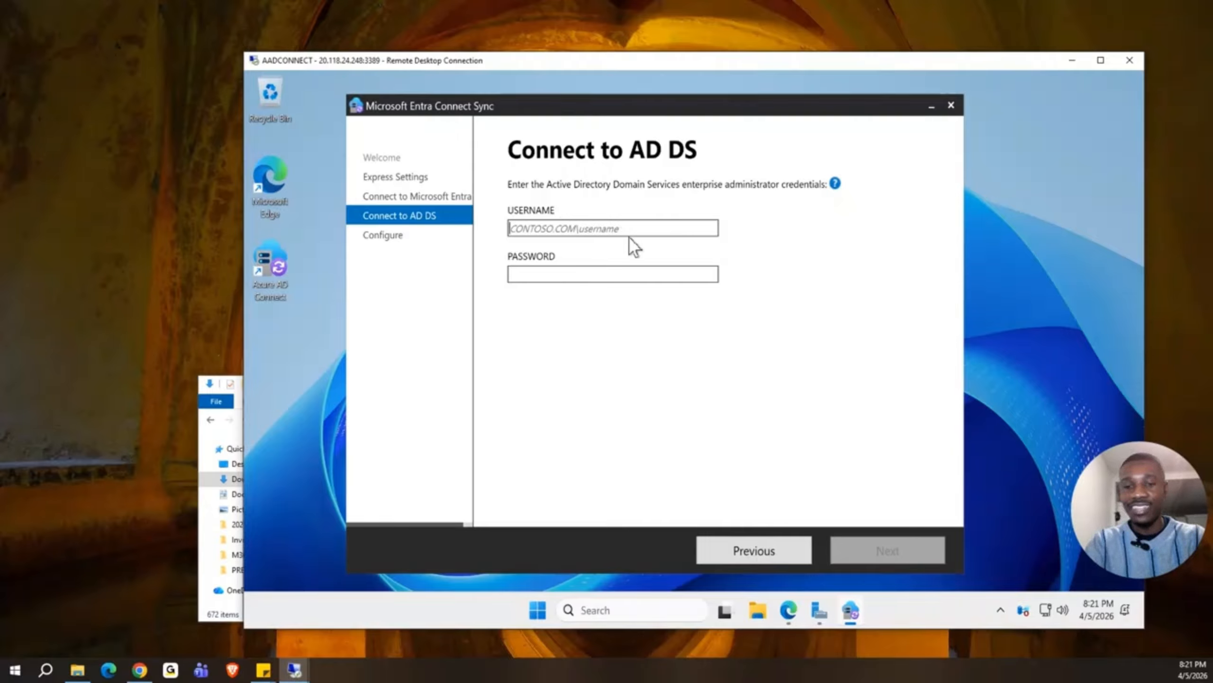
{"action": "type", "text": "paulubahtech.com"}
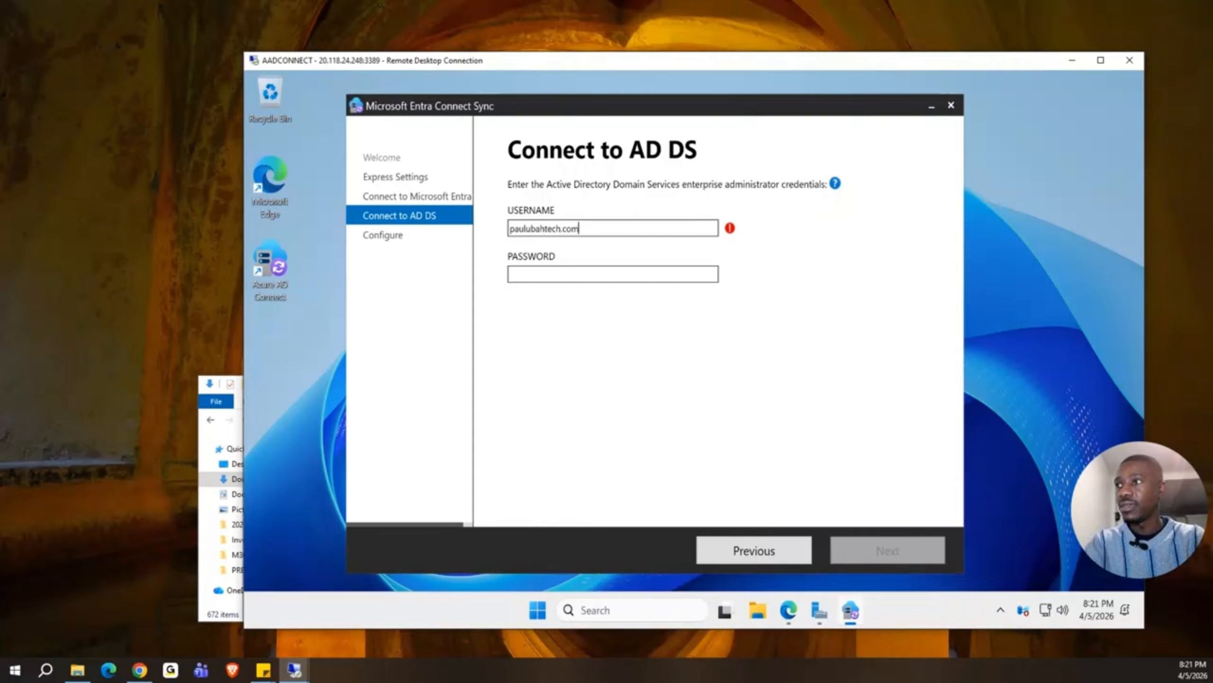
{"action": "type", "text": "\\"}
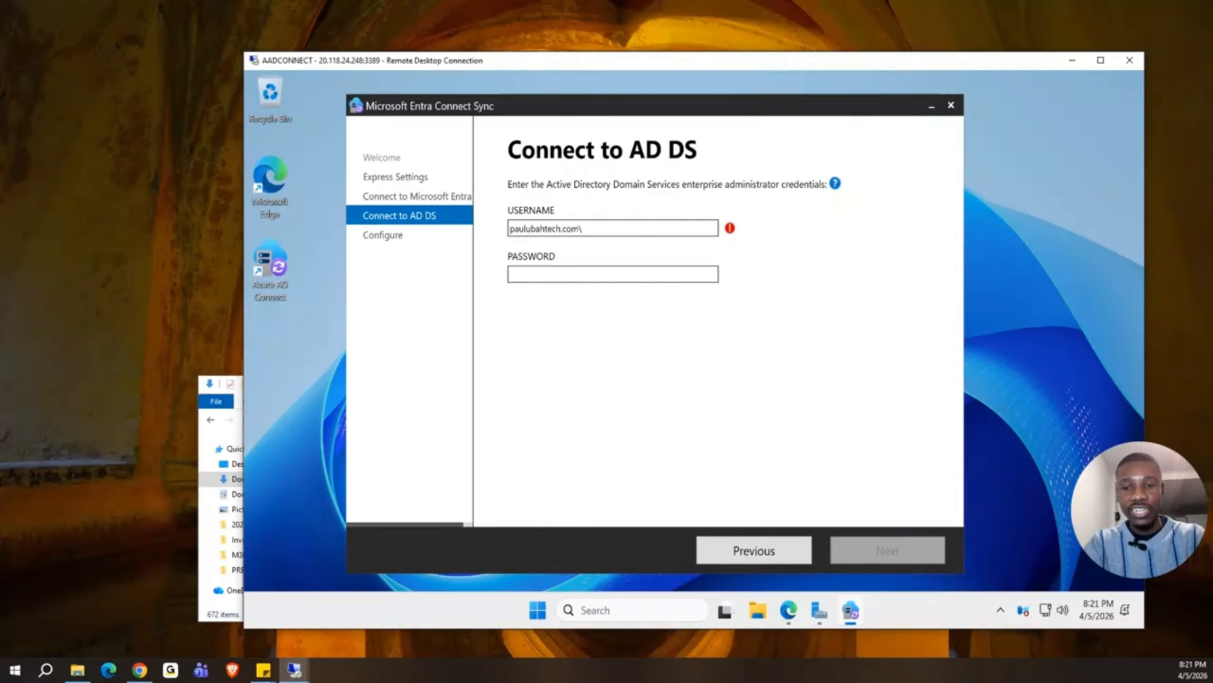
{"action": "type", "text": "itadmin"}
{"action": "key", "text": "Tab"}
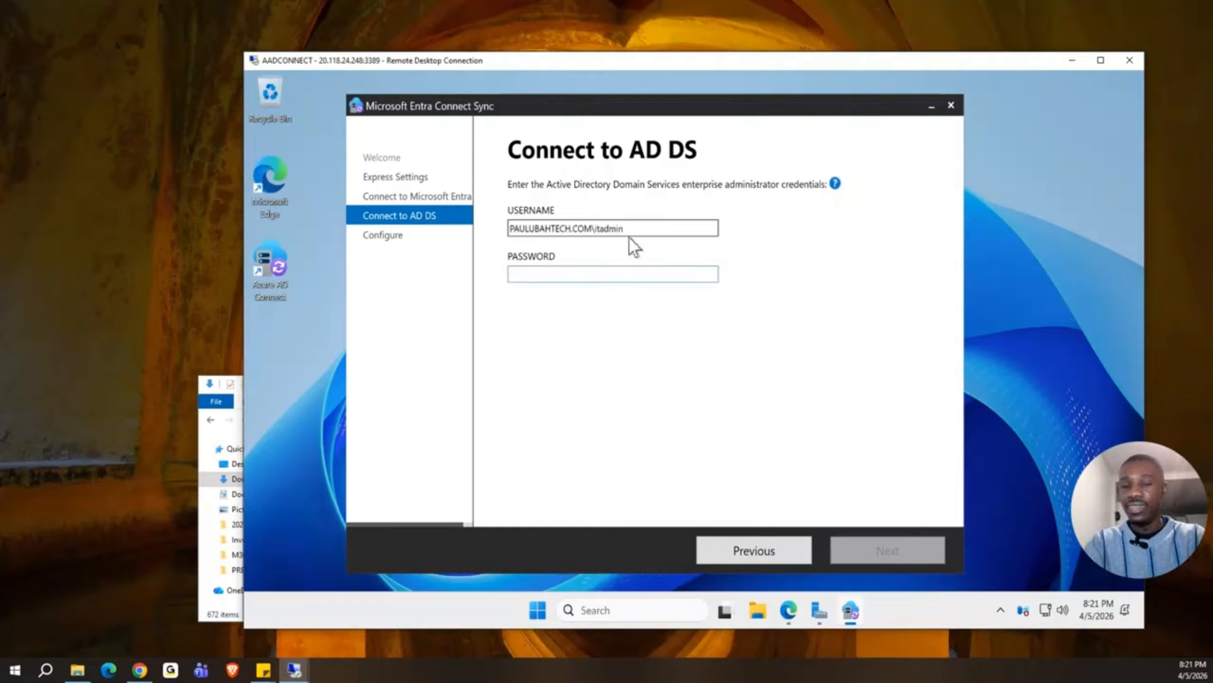
{"action": "type", "text": "••••••••••••"}
{"action": "key", "text": "Return"}
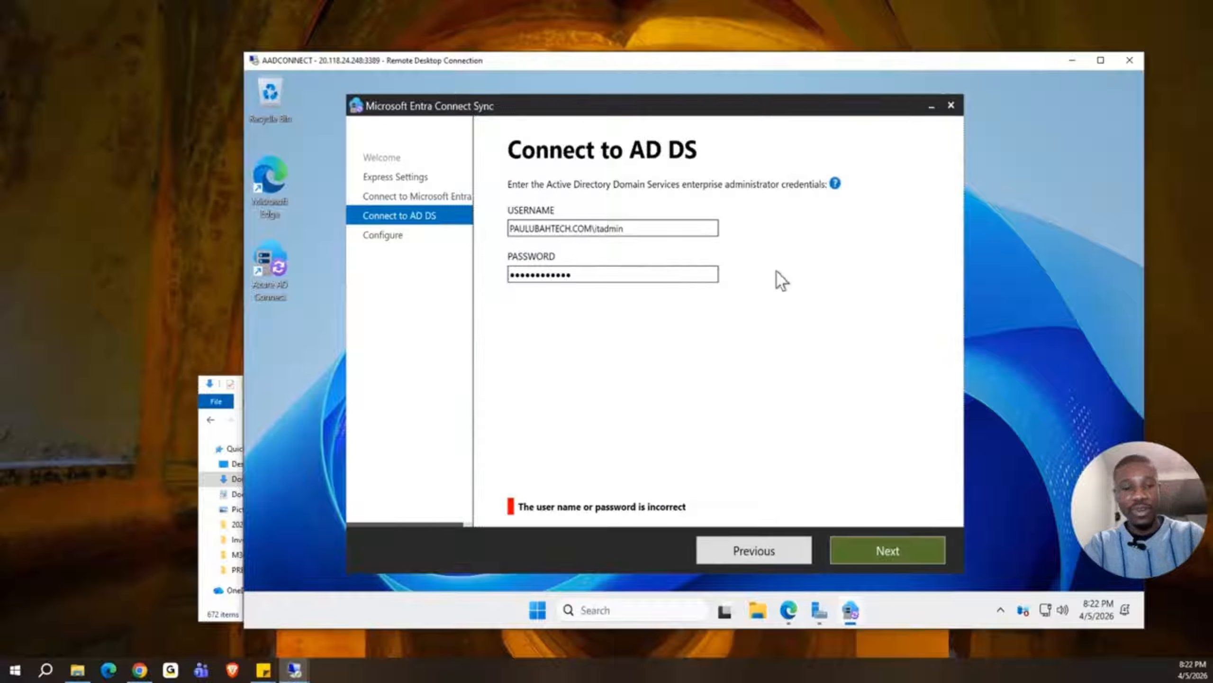
Correct the AD DS username to AD.PAULUBAHTECH.COM\itadmin and resubmit the credentials
{"action": "type", "text": "AD."}
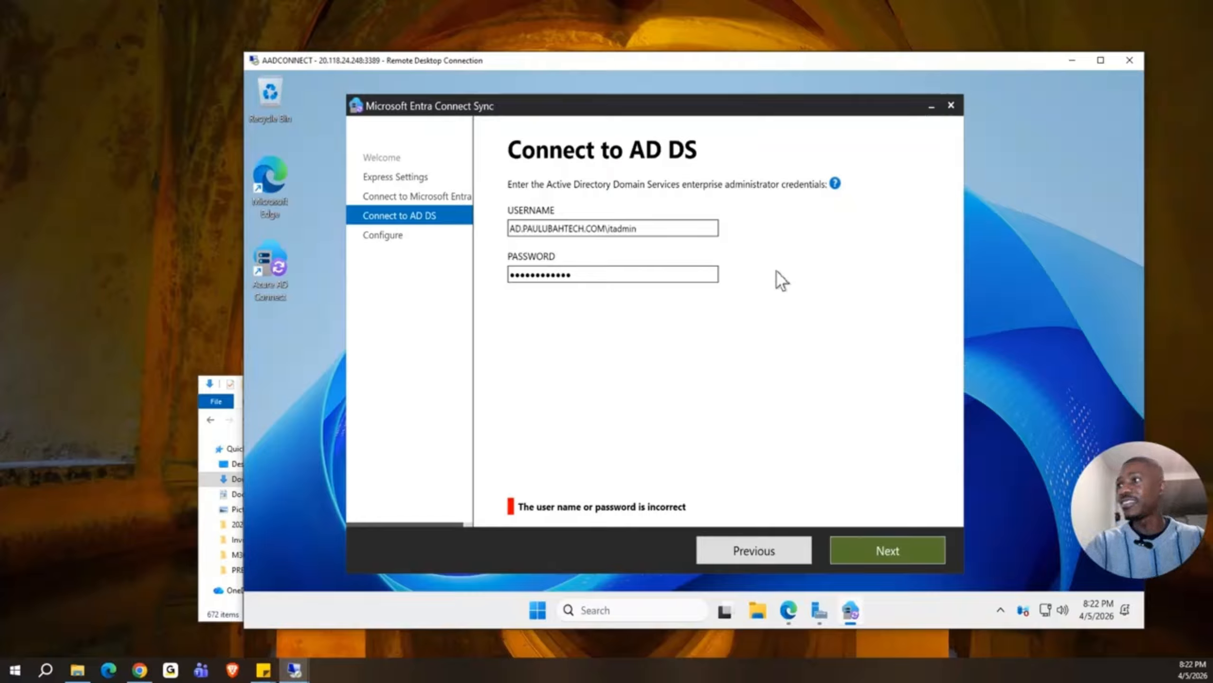
{"action": "left_click", "coordinate": [885, 549]}
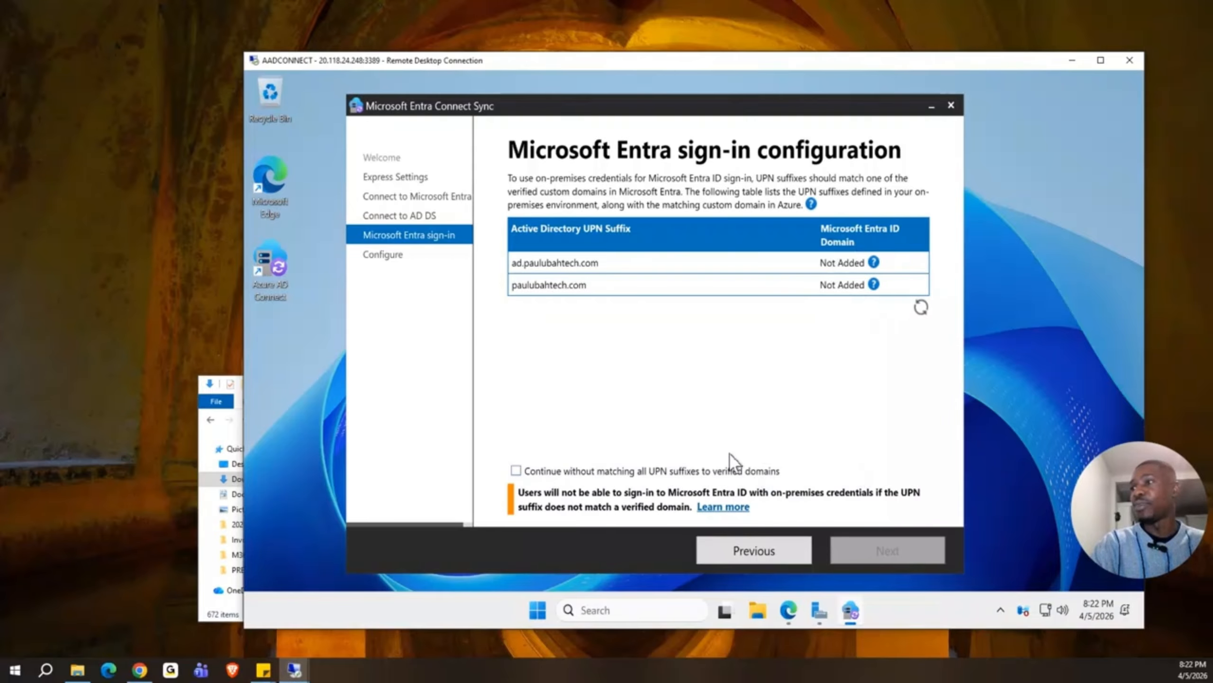
Switch to the Microsoft Entra admin center and add paulubahtech.com as a custom domain name
{"action": "left_click", "coordinate": [789, 612]}
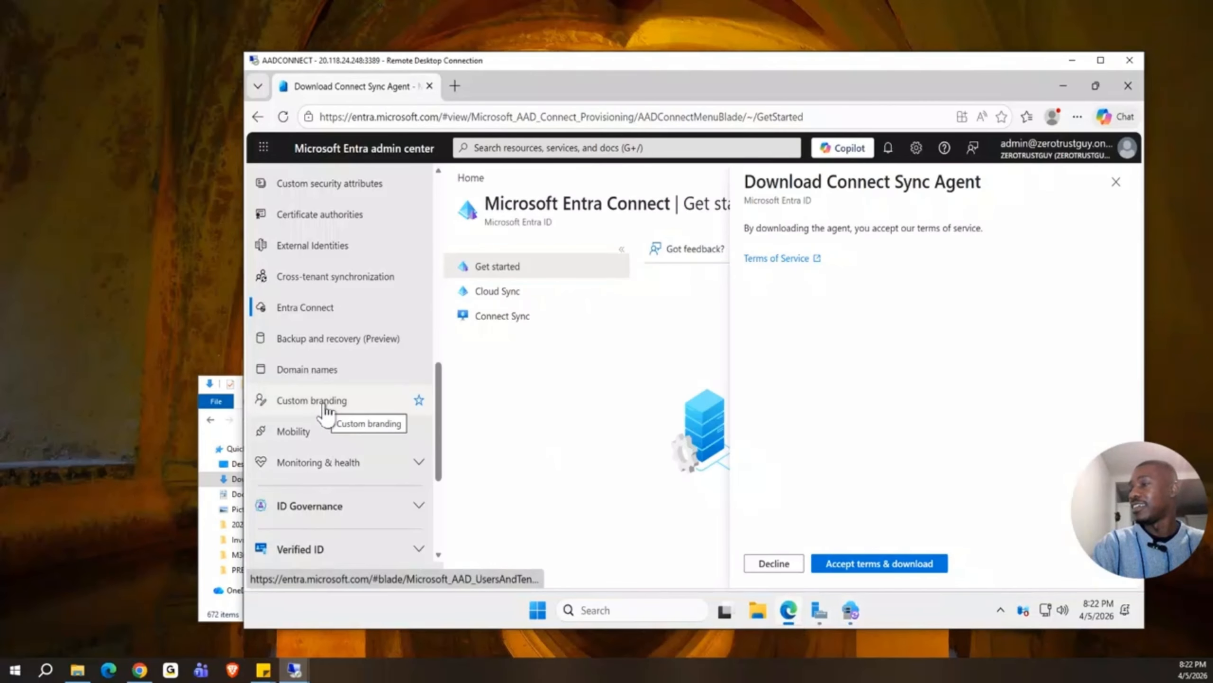
{"action": "left_click", "coordinate": [322, 378]}
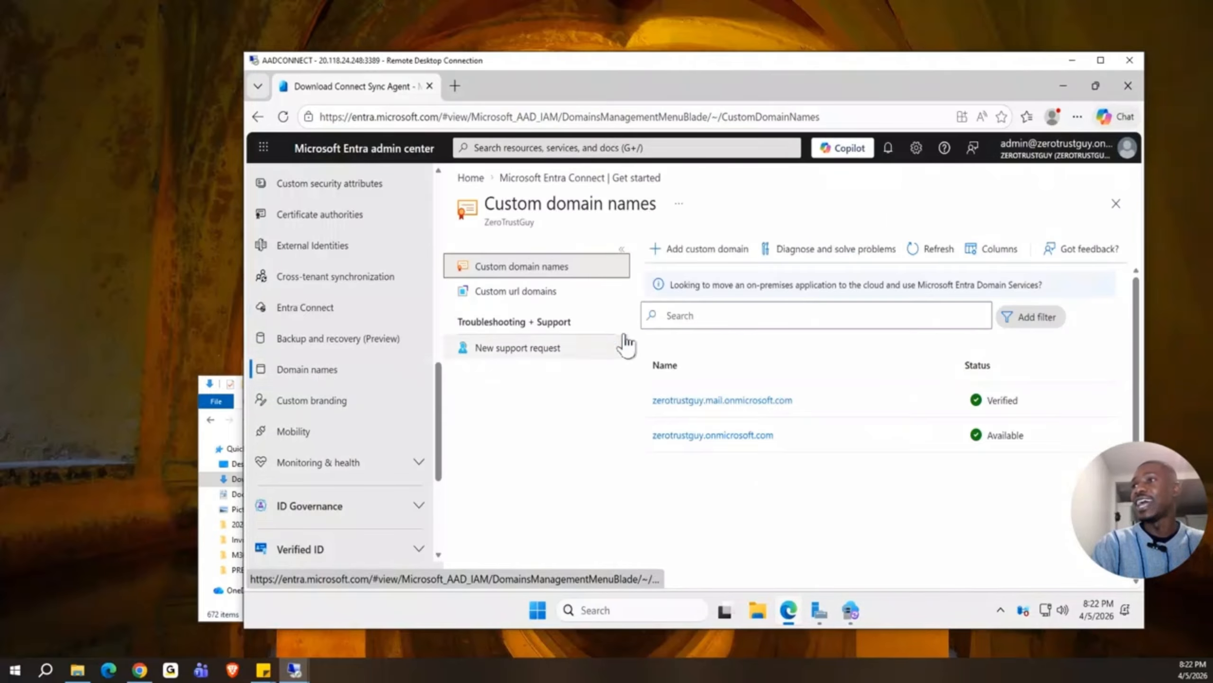
{"action": "left_click", "coordinate": [688, 261]}
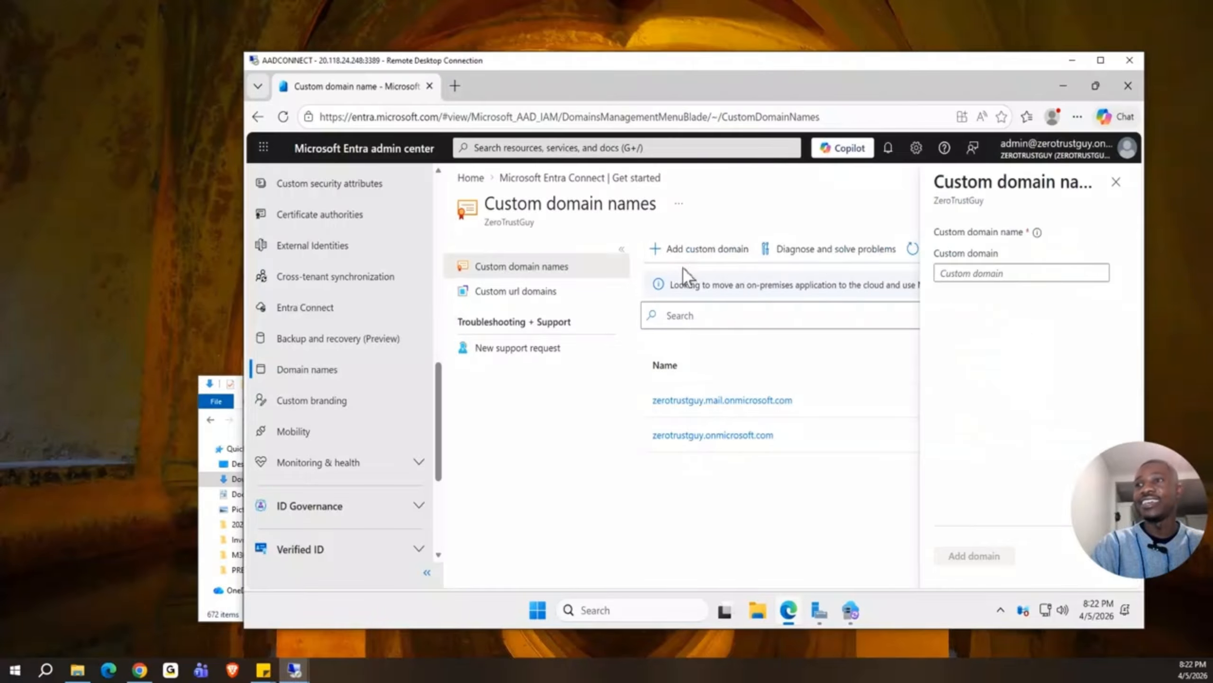
{"action": "left_click", "coordinate": [974, 273]}
{"action": "type", "text": "paulubahtech"}
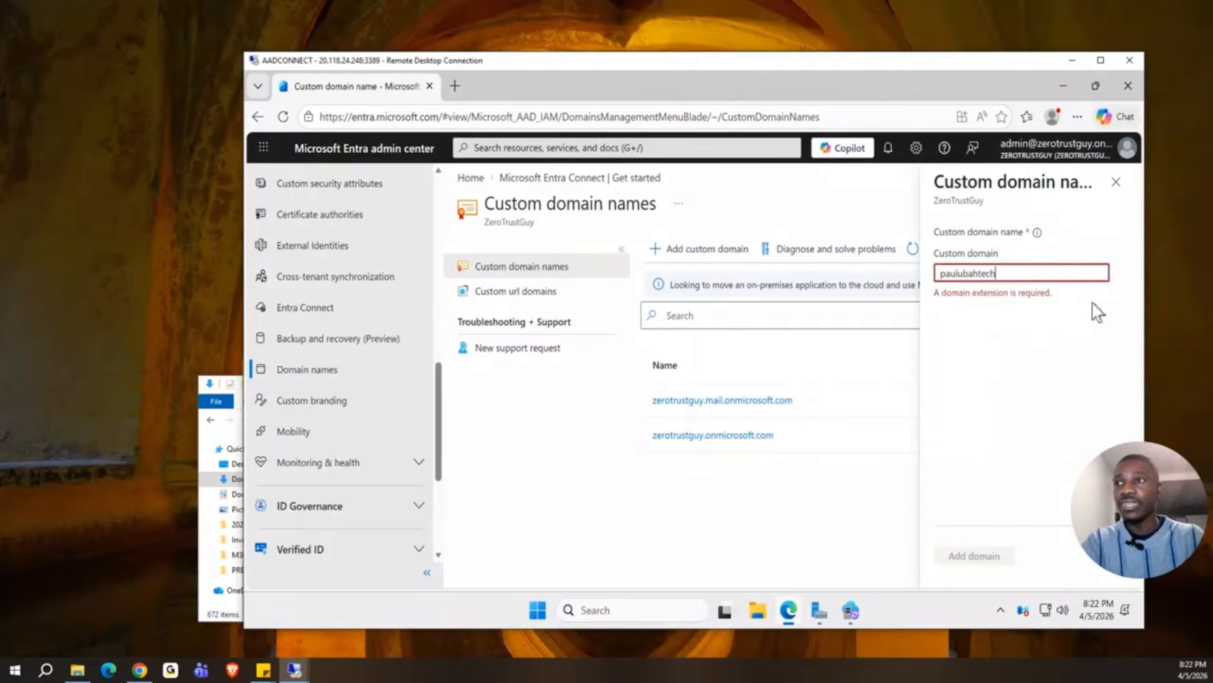
{"action": "type", "text": ".com"}
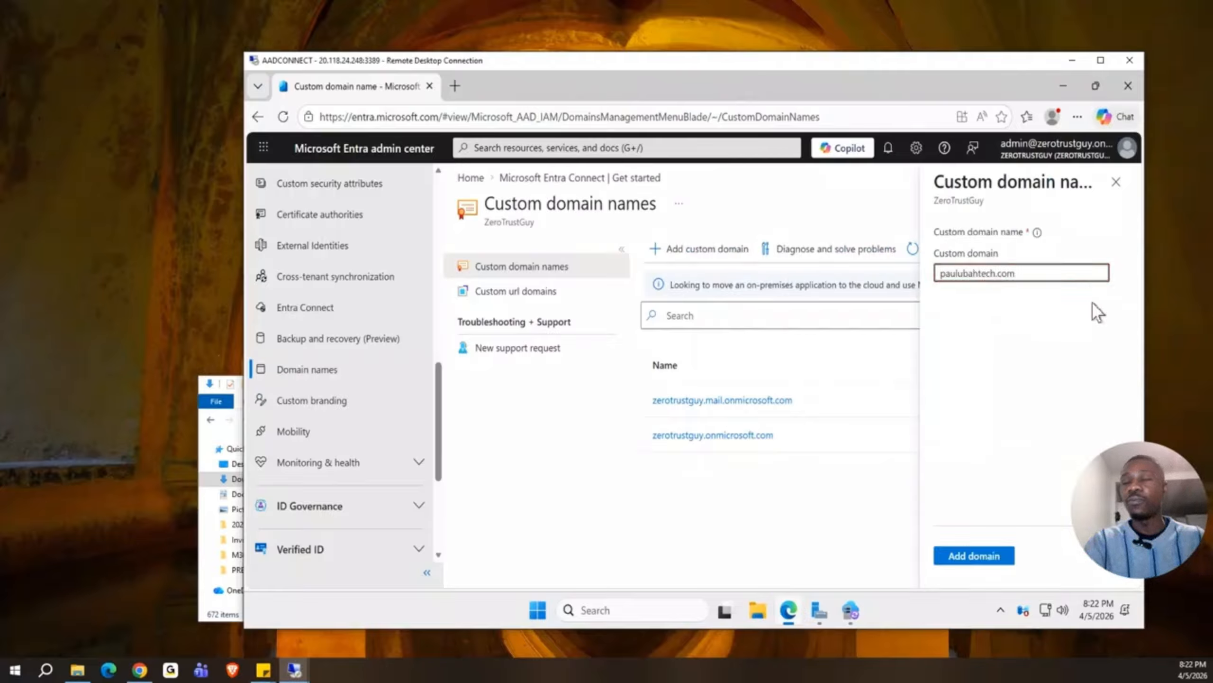
{"action": "left_click", "coordinate": [986, 558]}
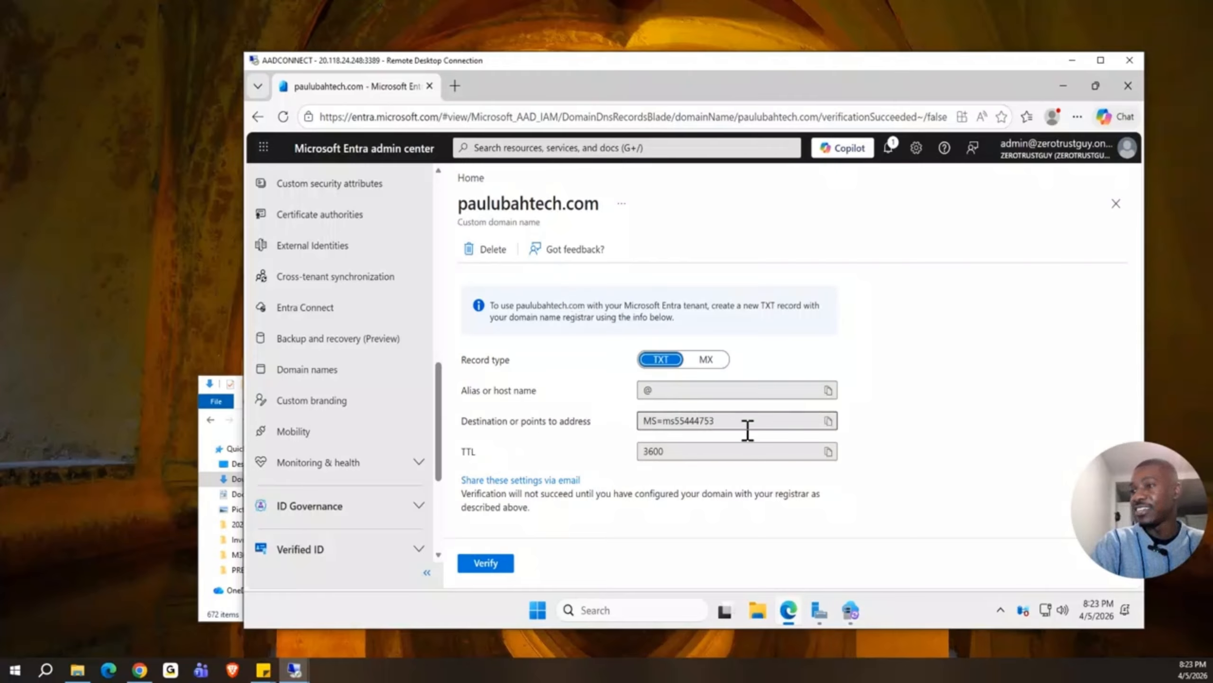
Copy the TXT record's destination value, switch to Cloudflare and start a new DNS record for paulubahtech.com
{"action": "left_click", "coordinate": [828, 422]}
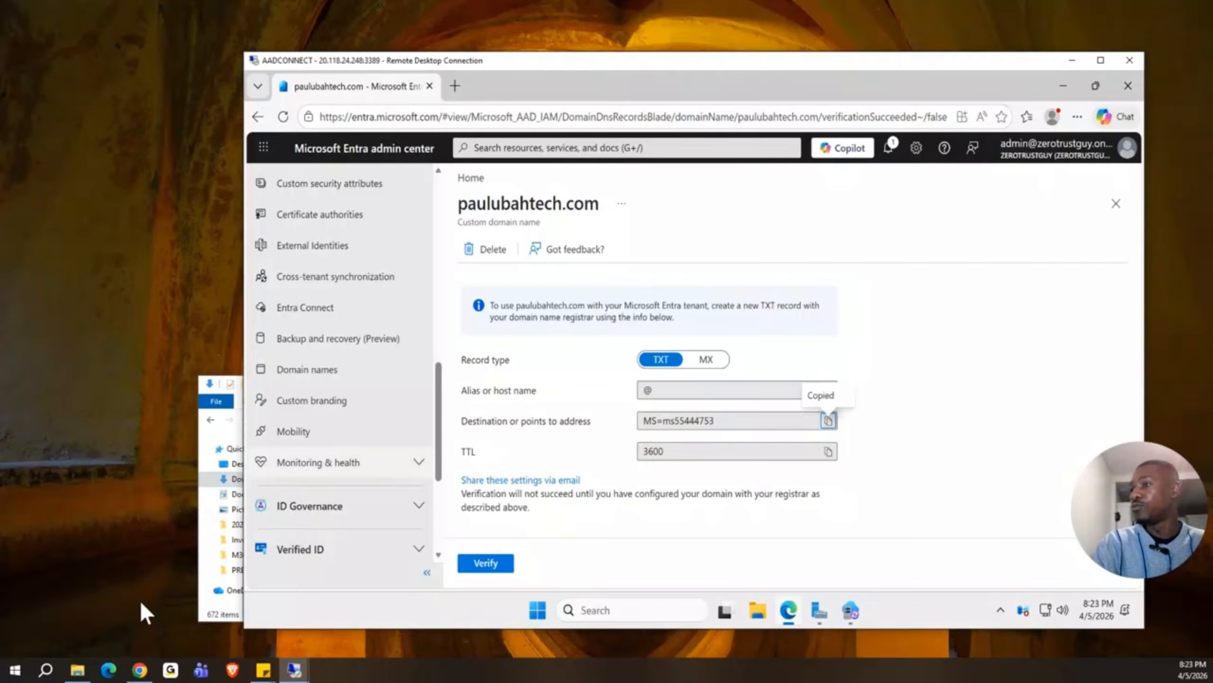
{"action": "left_click", "coordinate": [139, 670]}
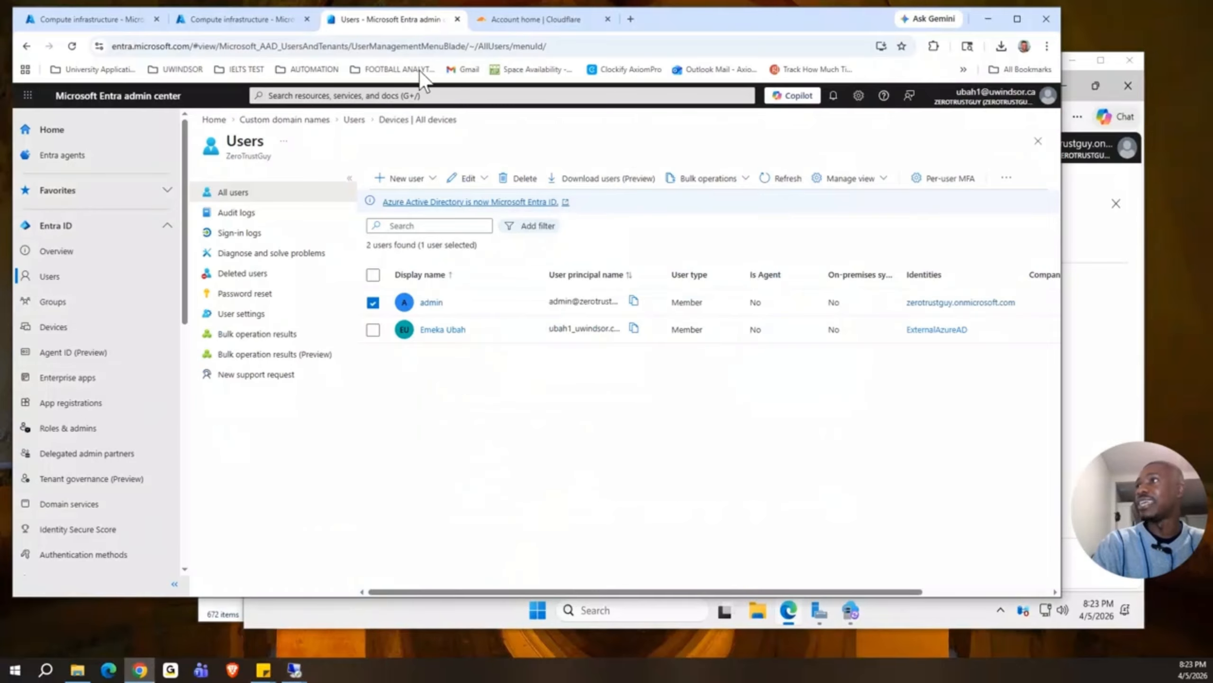
{"action": "left_click", "coordinate": [532, 20]}
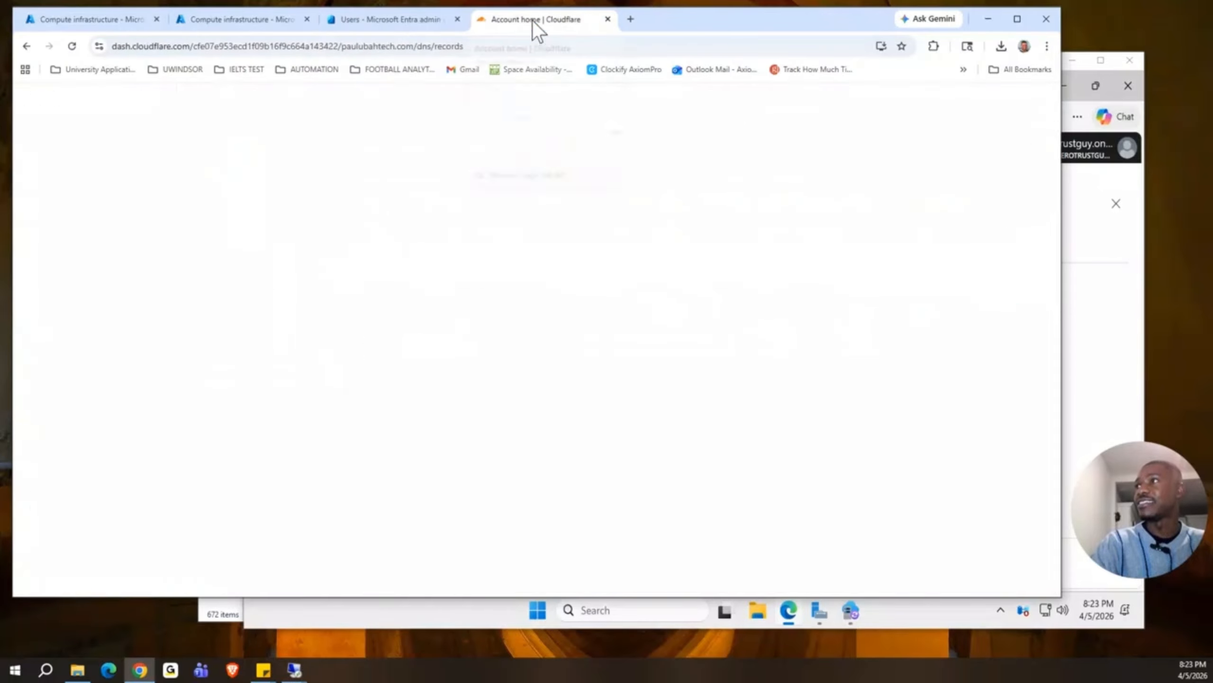
{"action": "scroll", "coordinate": [459, 345], "scroll_direction": "down", "scroll_amount": 1}
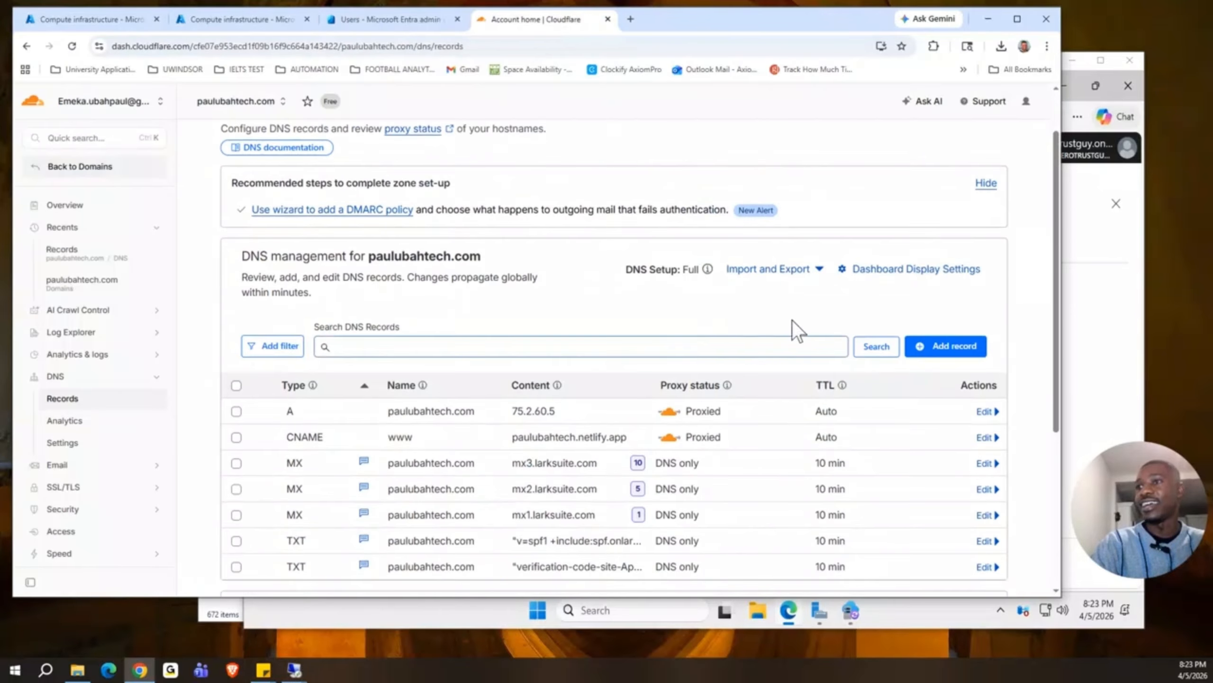
{"action": "left_click", "coordinate": [963, 353]}
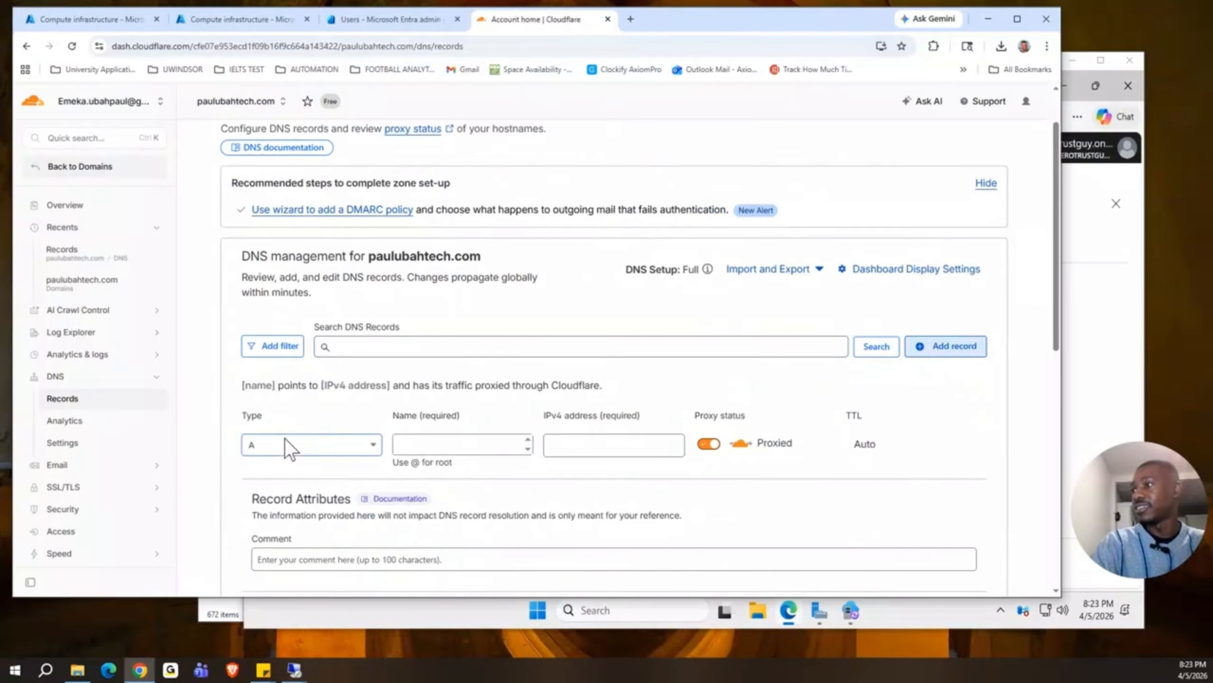
{"action": "left_click", "coordinate": [1097, 235]}
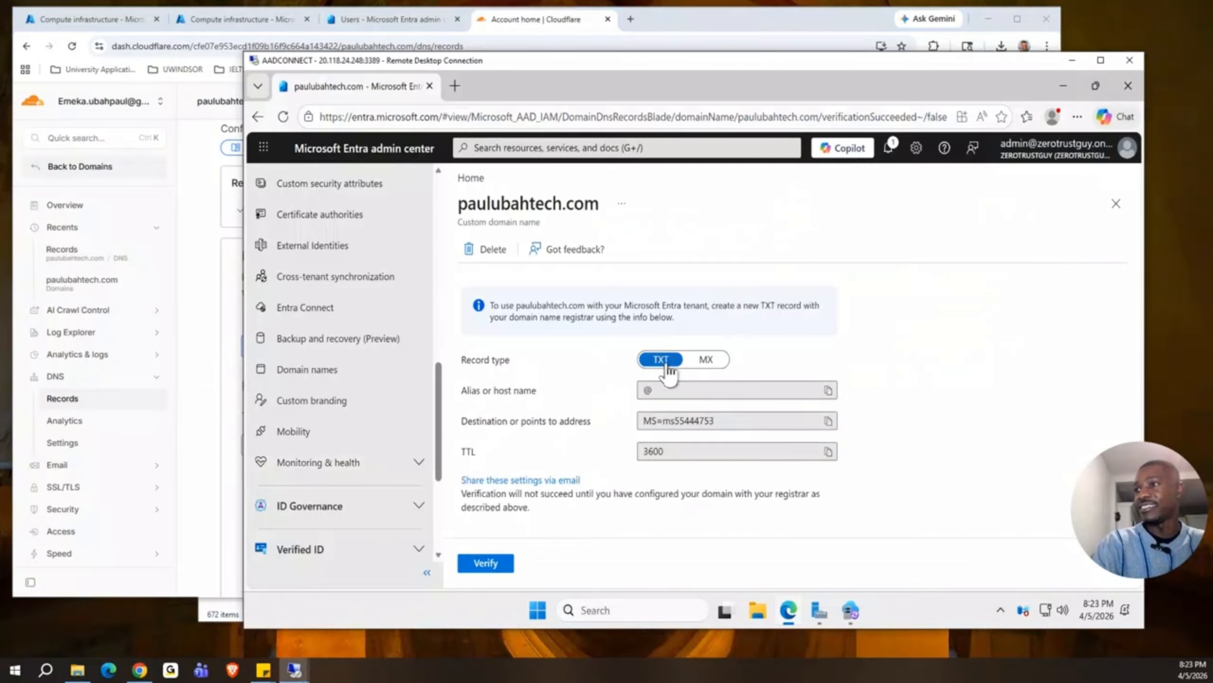
{"action": "left_click", "coordinate": [547, 21]}
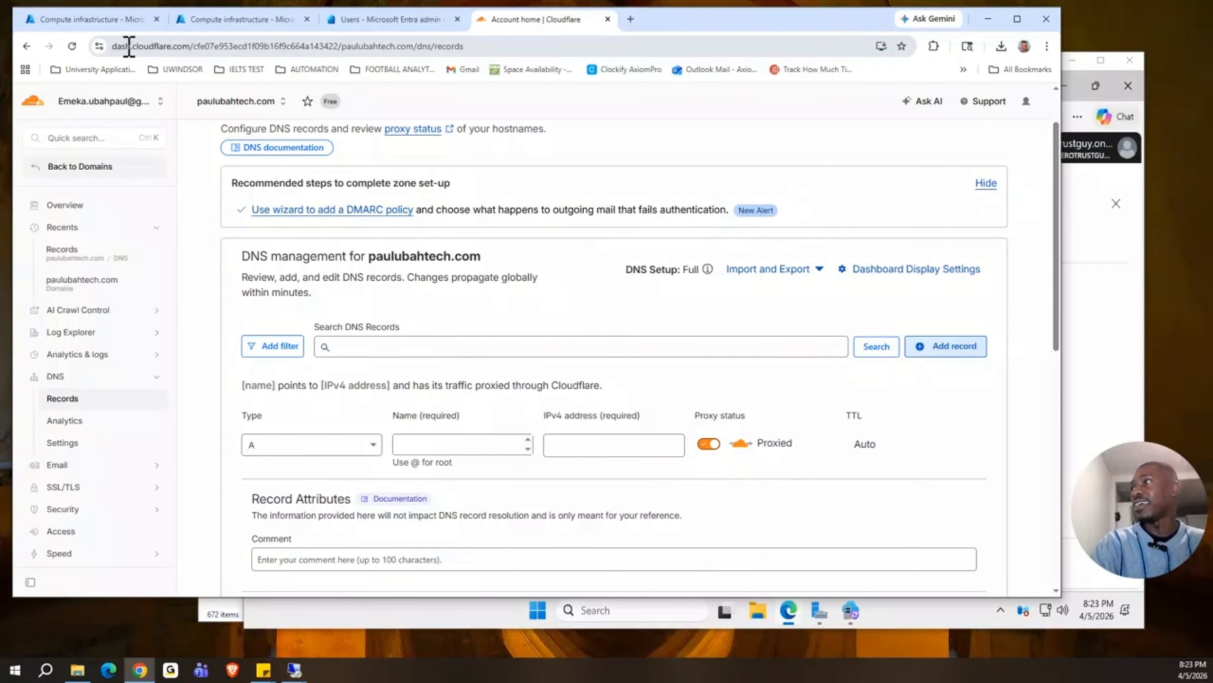
{"action": "left_click_drag", "start_coordinate": [127, 47], "coordinate": [235, 46]}
{"action": "left_click", "coordinate": [259, 45]}
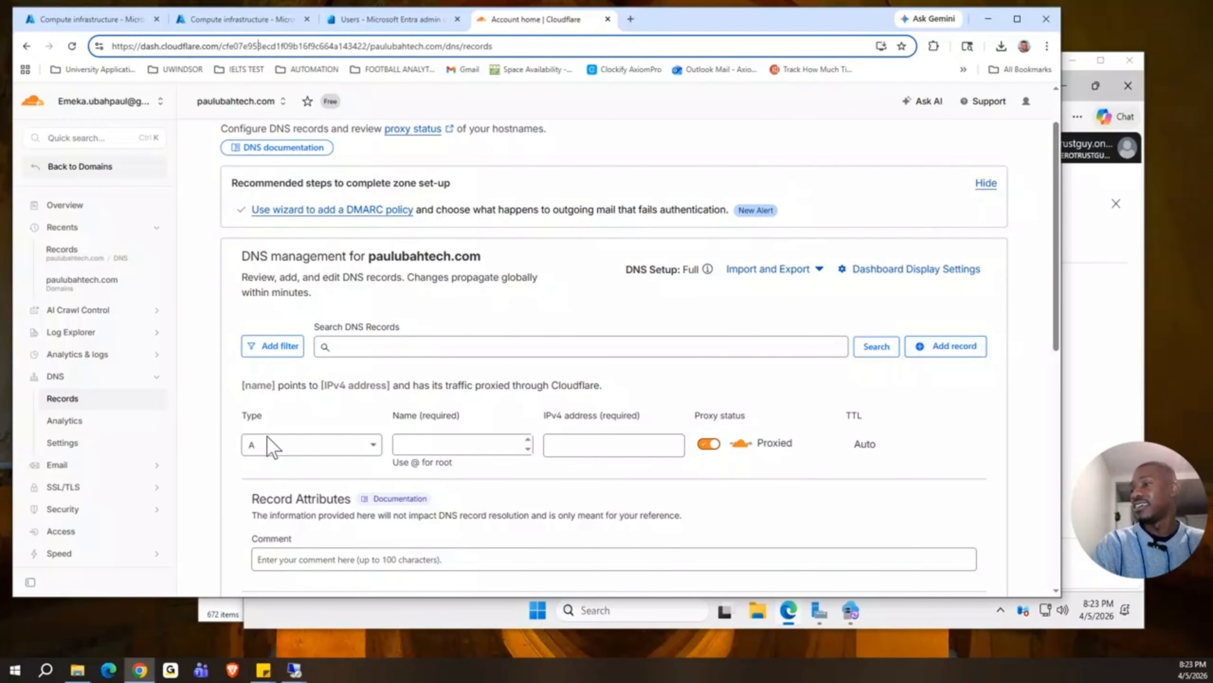
Set the new DNS record's type to TXT, its name to @ and its TTL to 1 hr
{"action": "left_click", "coordinate": [337, 445]}
{"action": "scroll", "coordinate": [308, 502], "scroll_direction": "down", "scroll_amount": 5}
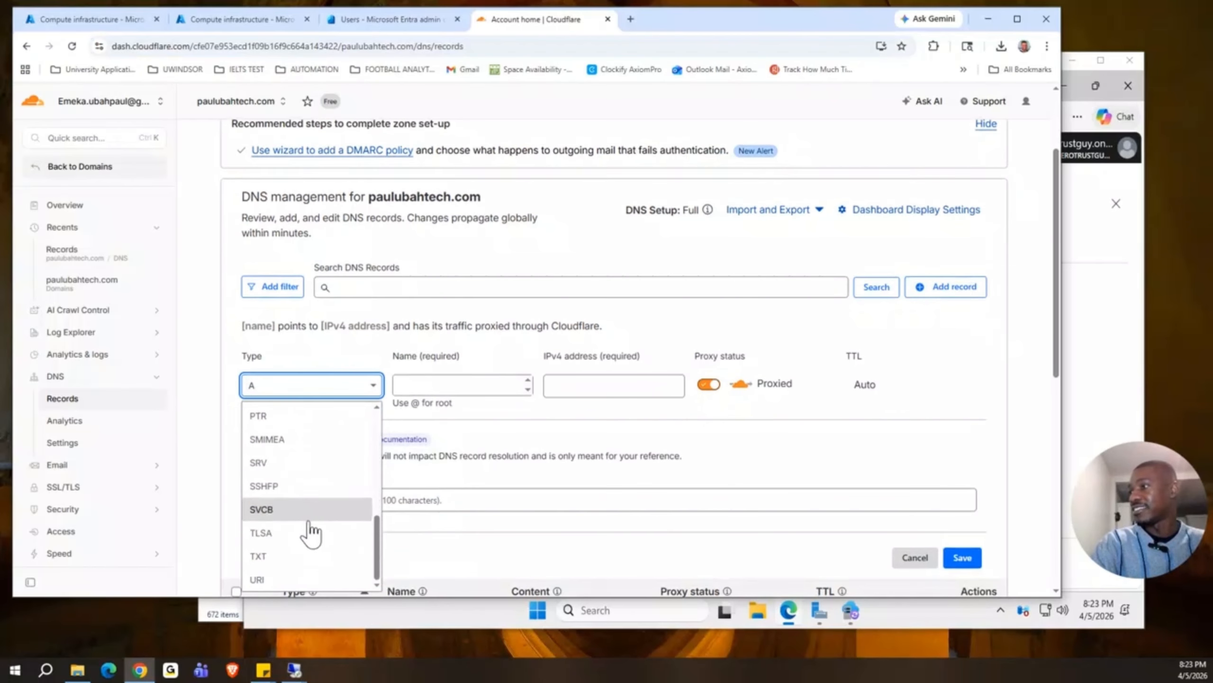
{"action": "left_click", "coordinate": [262, 556]}
{"action": "left_click", "coordinate": [387, 389]}
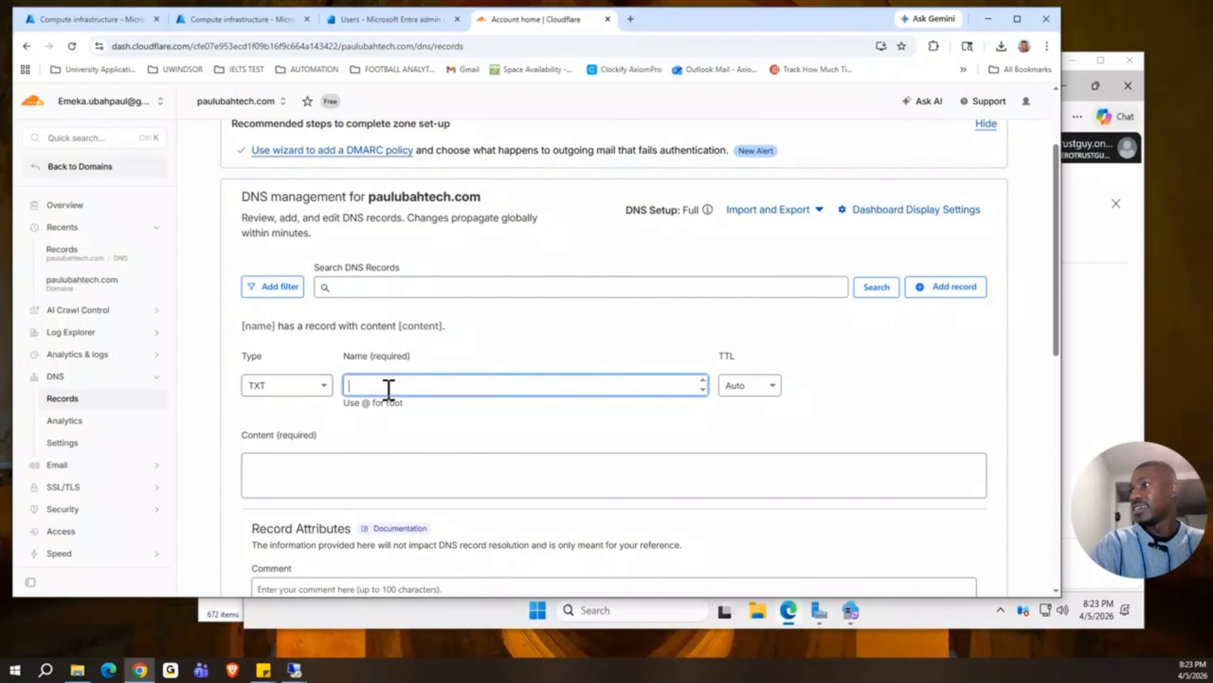
{"action": "type", "text": "@"}
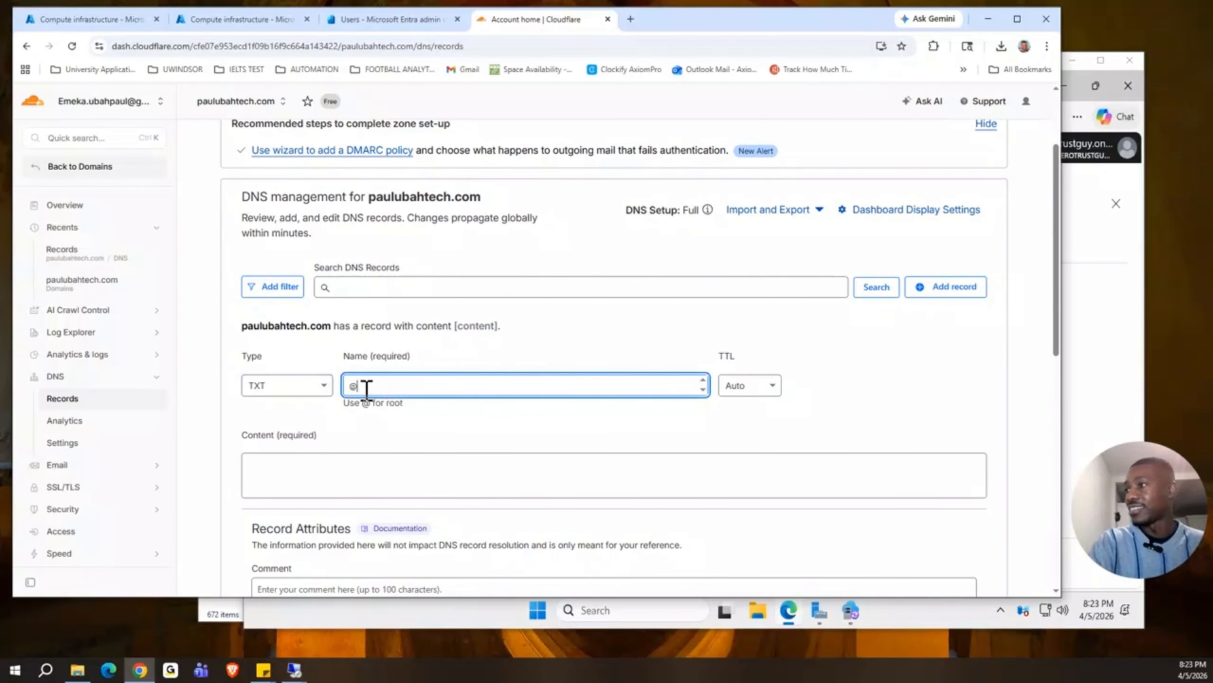
{"action": "left_click", "coordinate": [762, 388]}
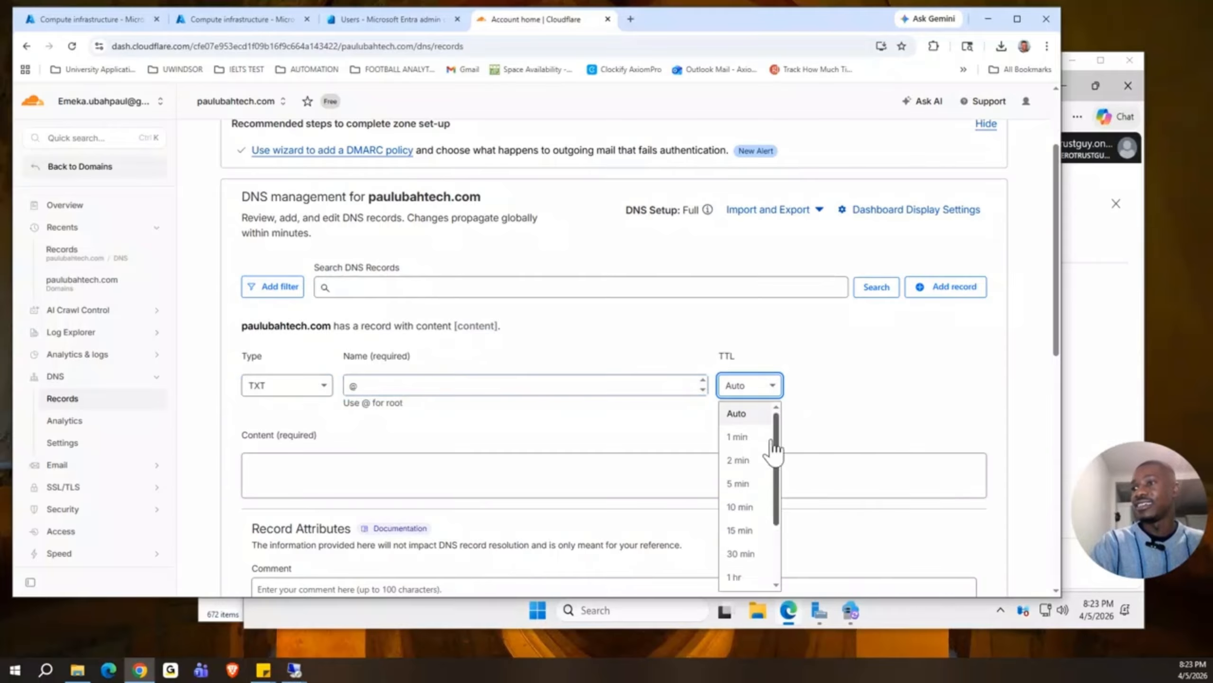
{"action": "left_click", "coordinate": [735, 577]}
Paste the copied domain verification code into the TXT record's content and save the record
{"action": "scroll", "coordinate": [655, 438], "scroll_direction": "down", "scroll_amount": 1}
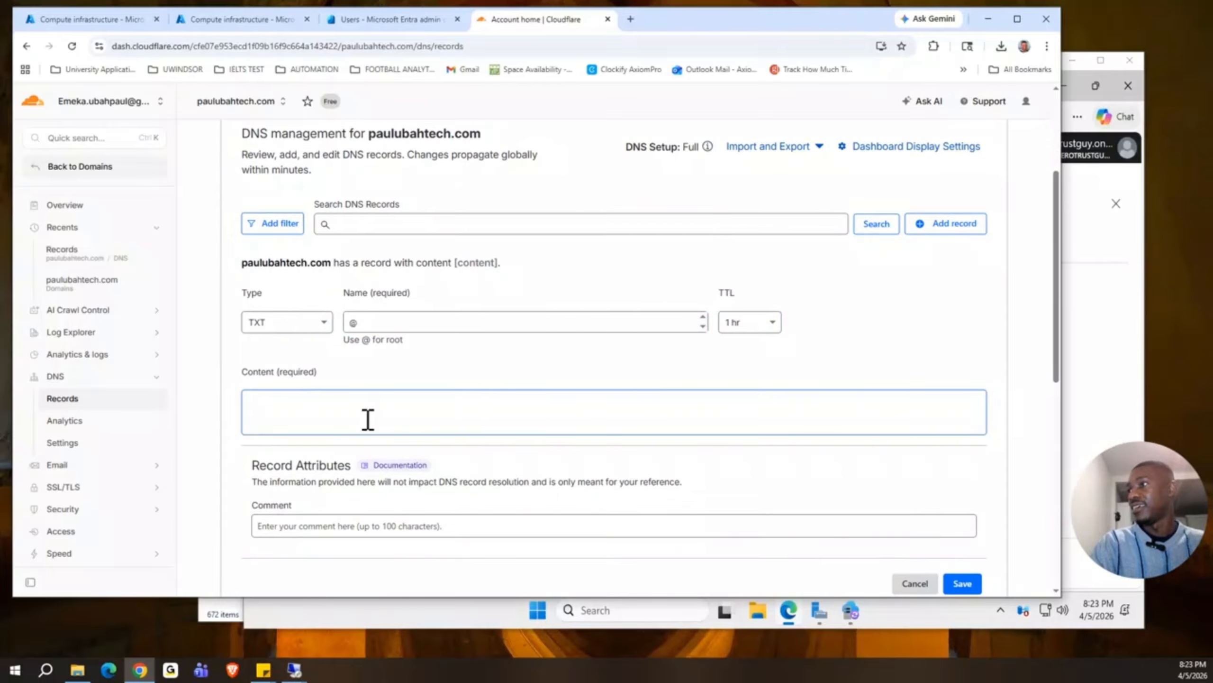
{"action": "left_click", "coordinate": [367, 417]}
{"action": "key", "text": "ctrl+v"}
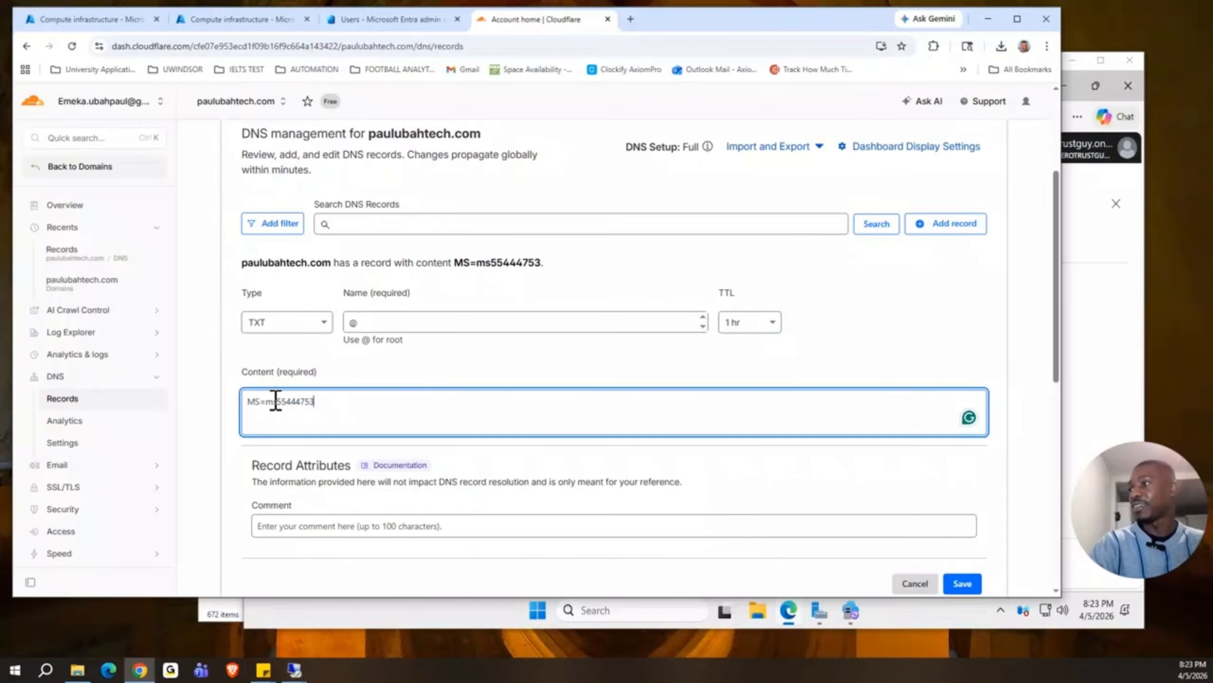
{"action": "scroll", "coordinate": [812, 454], "scroll_direction": "down", "scroll_amount": 1}
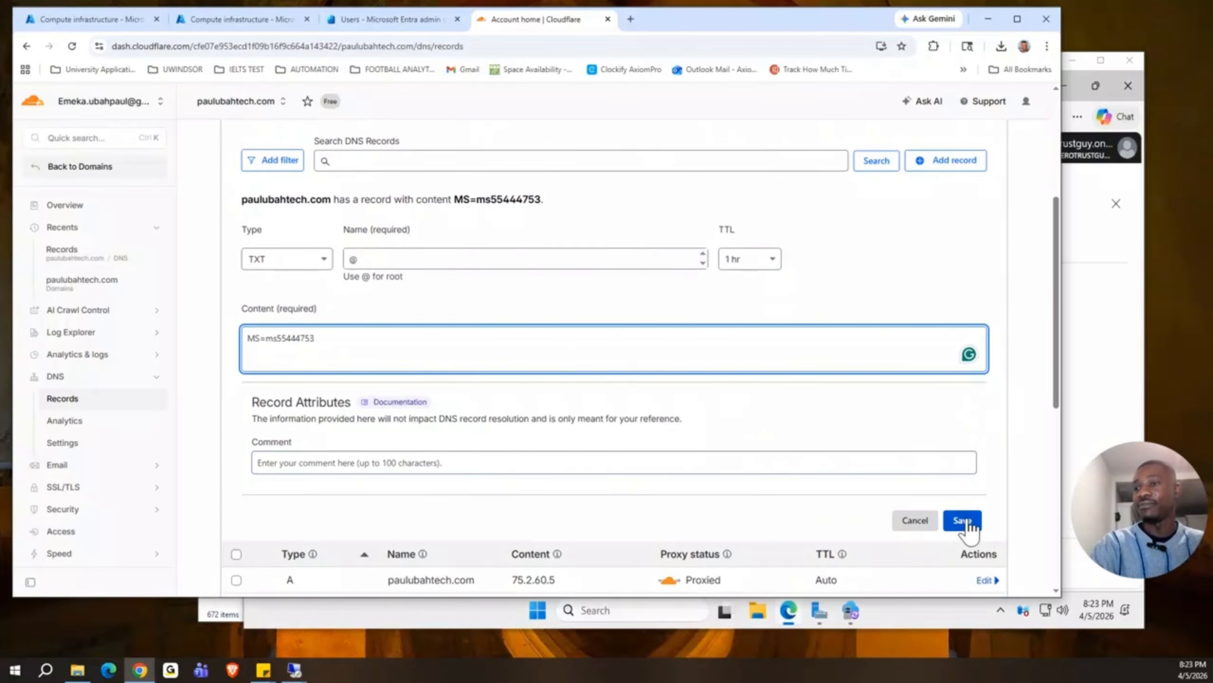
{"action": "left_click", "coordinate": [964, 521]}
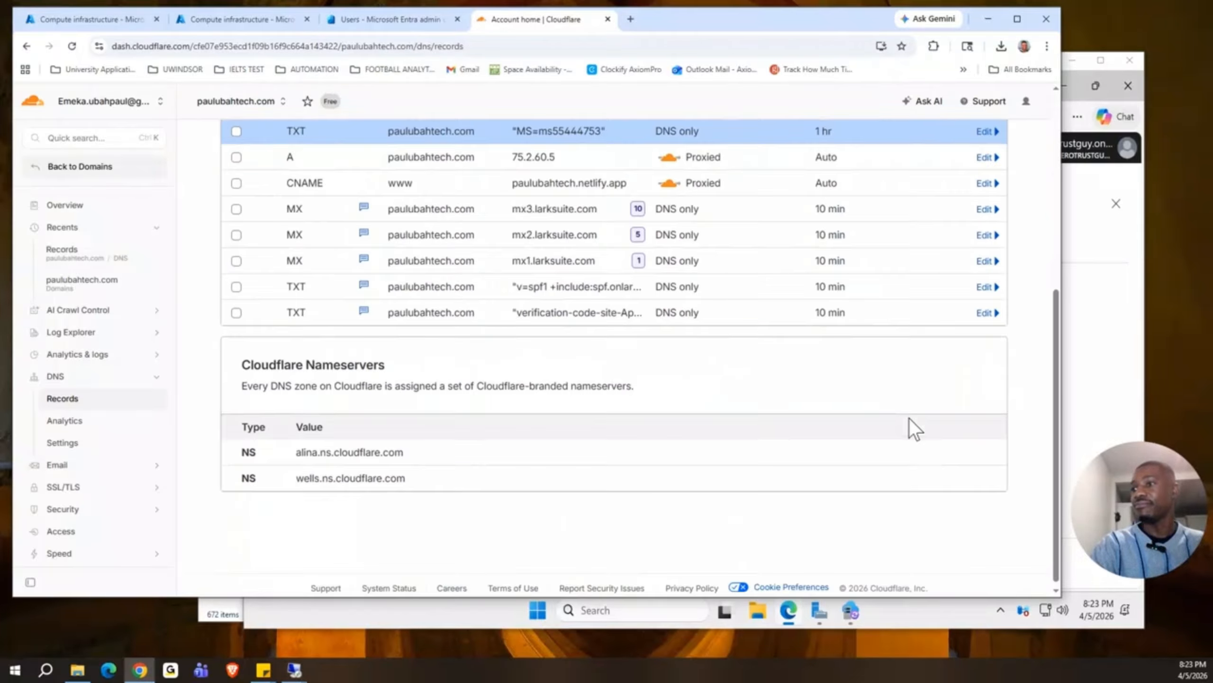
{"action": "scroll", "coordinate": [873, 410], "scroll_direction": "up", "scroll_amount": 1}
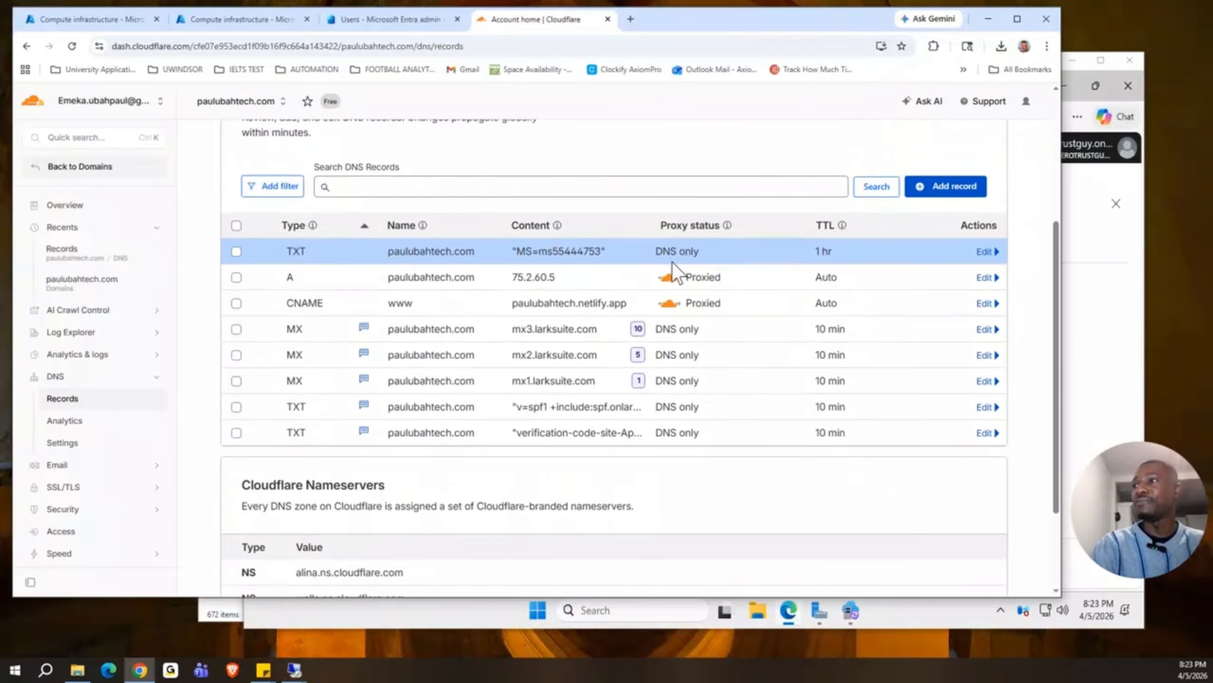
Switch back to the Entra admin center, verify the paulubahtech.com domain and reopen the custom domain names list
{"action": "left_click", "coordinate": [1081, 258]}
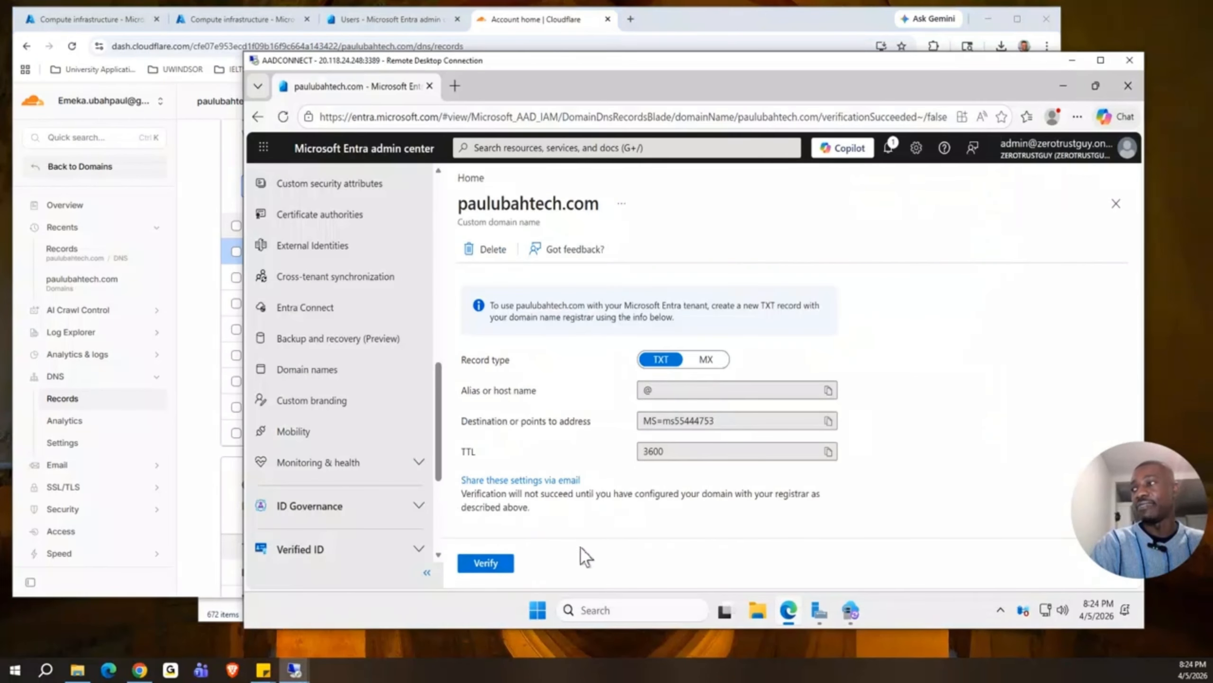
{"action": "left_click", "coordinate": [194, 459]}
{"action": "left_click", "coordinate": [1119, 362]}
{"action": "left_click", "coordinate": [492, 564]}
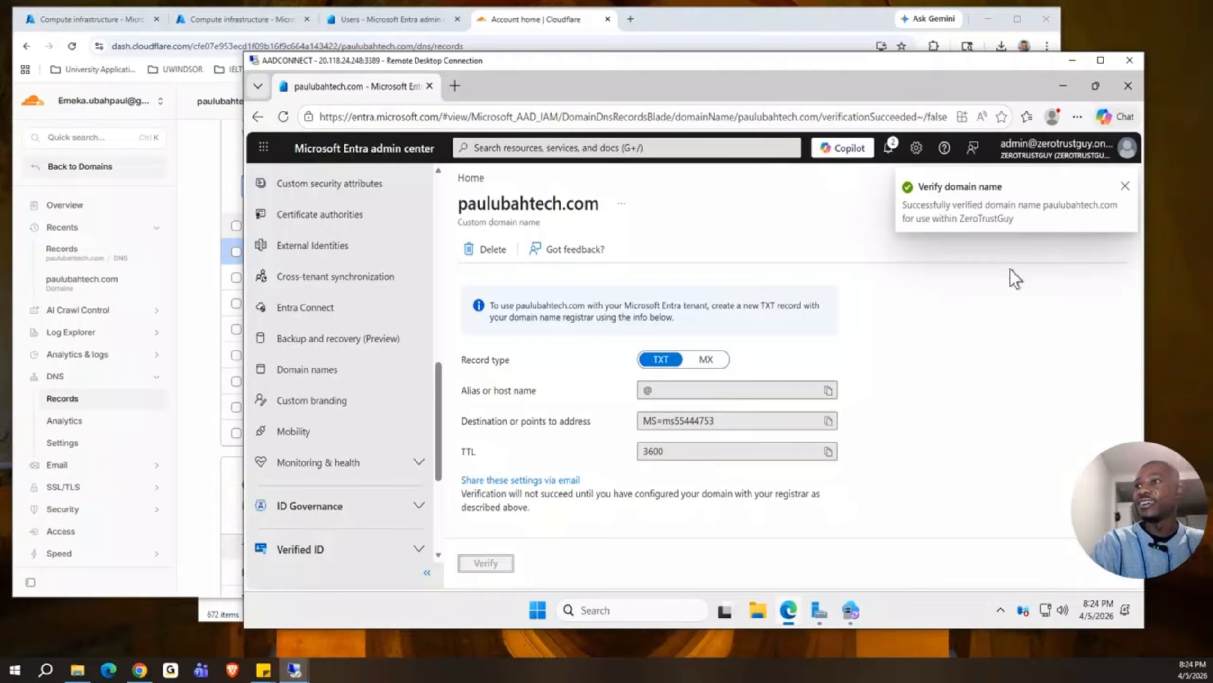
{"action": "left_click", "coordinate": [324, 375]}
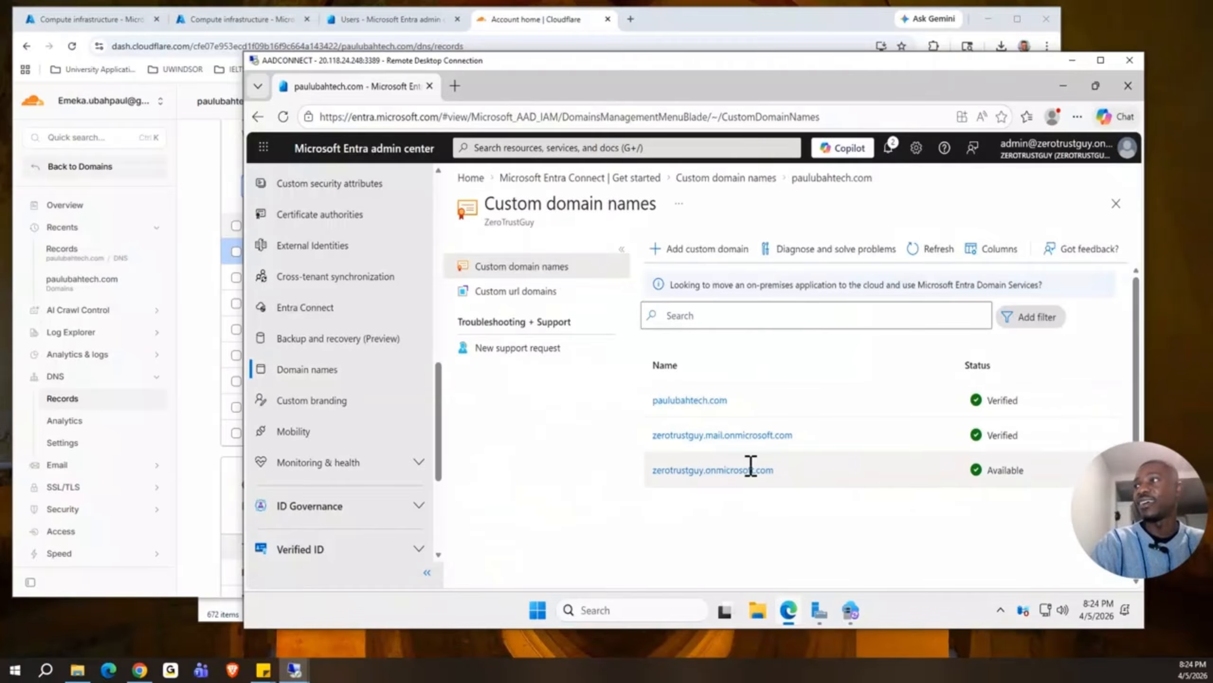
In Microsoft Entra Connect Sync, refresh the domain status and install the configuration, continuing without matching all UPN suffixes to verified domains
{"action": "left_click", "coordinate": [1063, 89]}
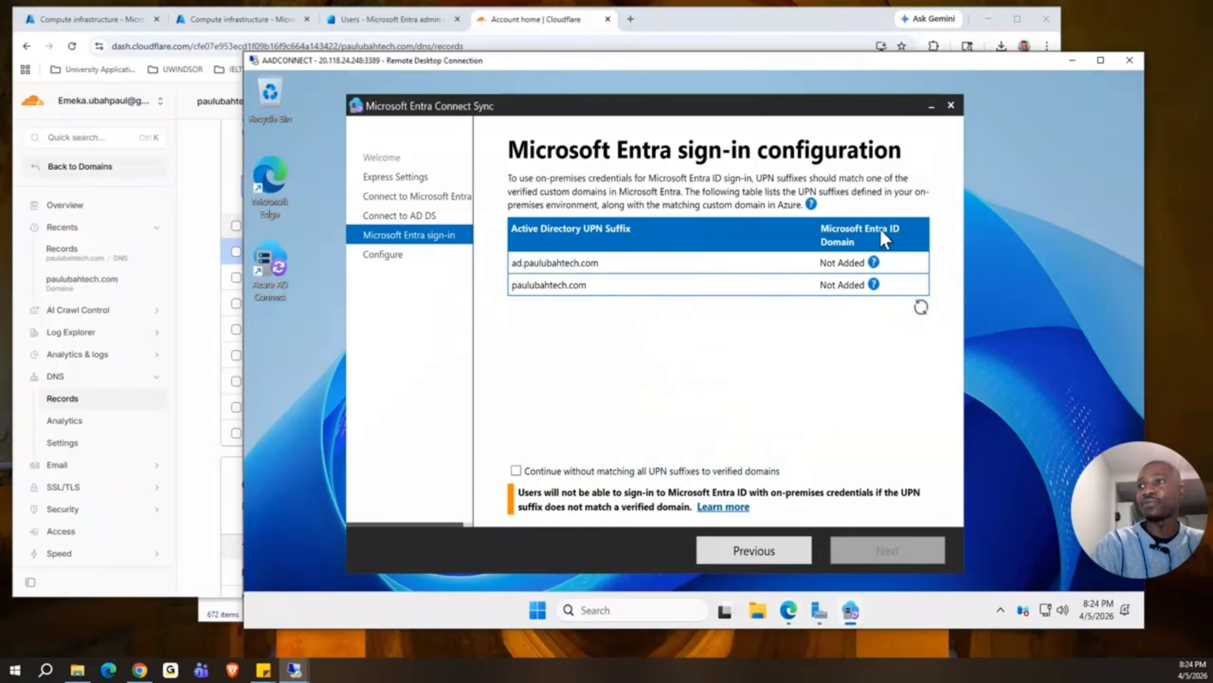
{"action": "left_click", "coordinate": [921, 307]}
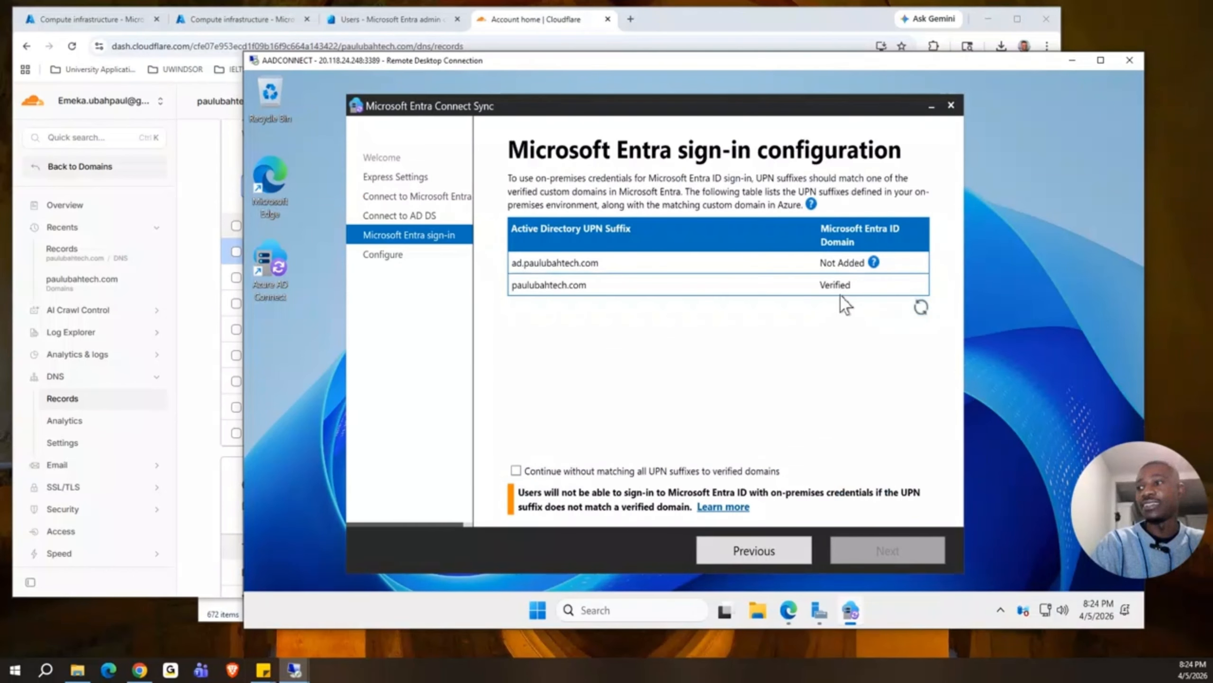
{"action": "left_click", "coordinate": [516, 471]}
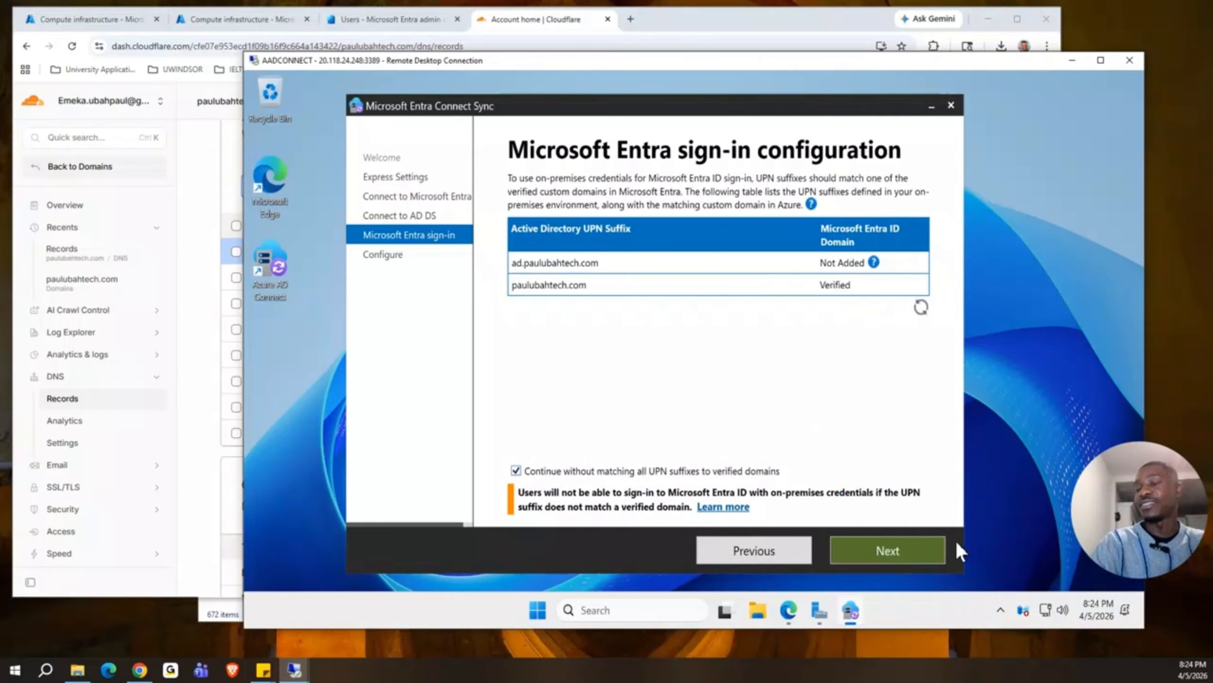
{"action": "left_click", "coordinate": [896, 549]}
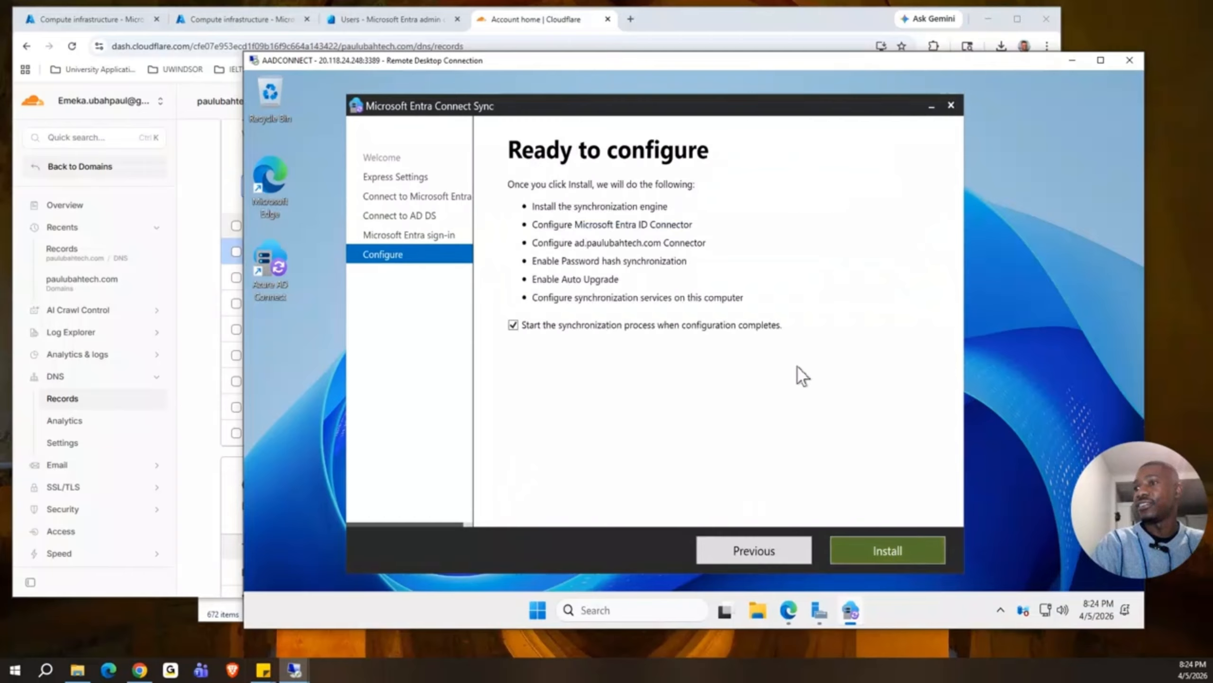
{"action": "left_click", "coordinate": [893, 548]}
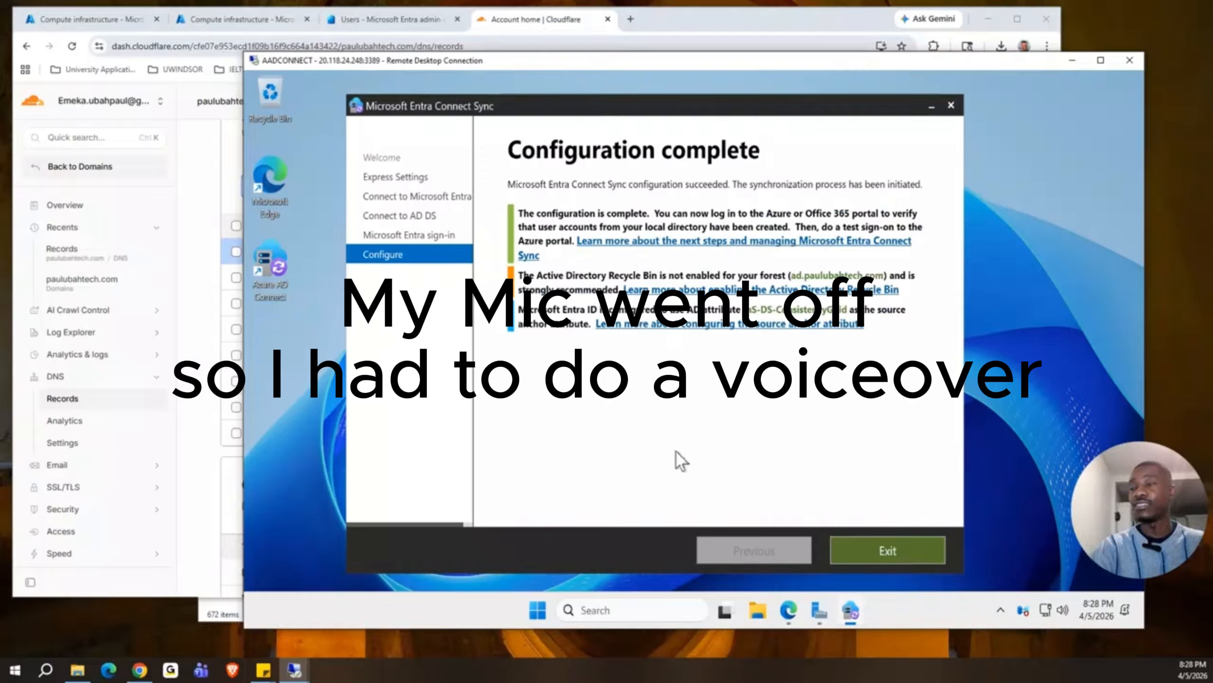
Exit the finished setup wizard, relaunch Azure AD Connect and open its list of additional configuration tasks
{"action": "left_click", "coordinate": [896, 545]}
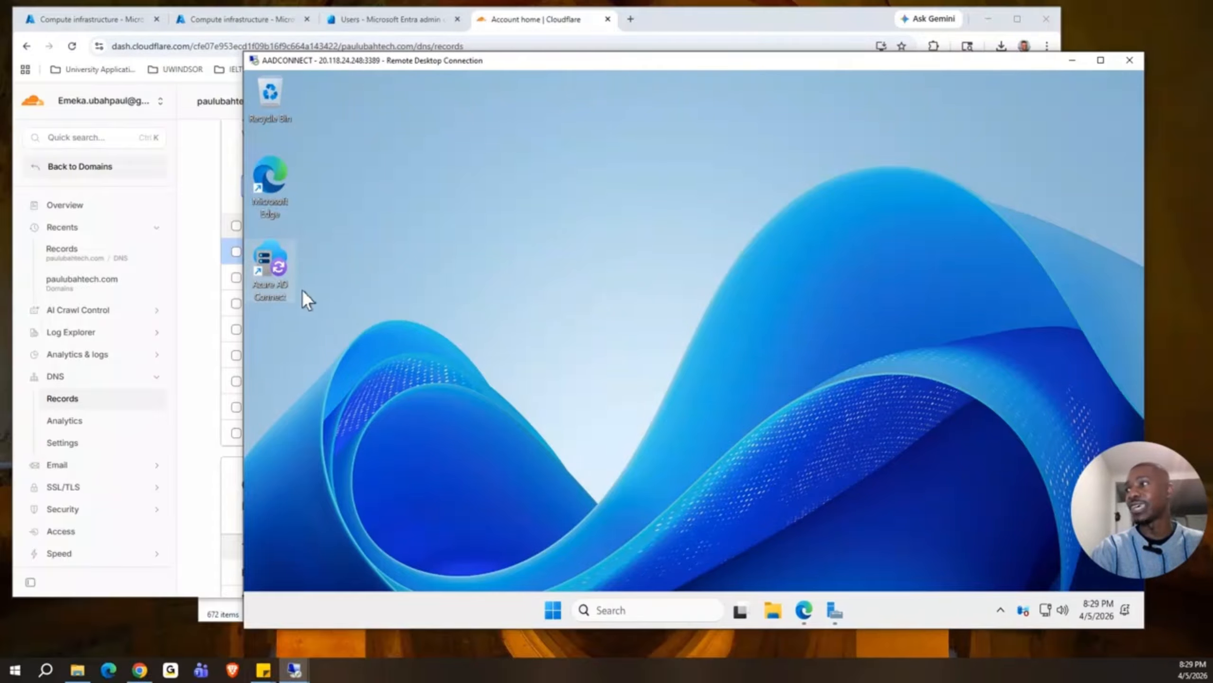
{"action": "double_click", "coordinate": [278, 276]}
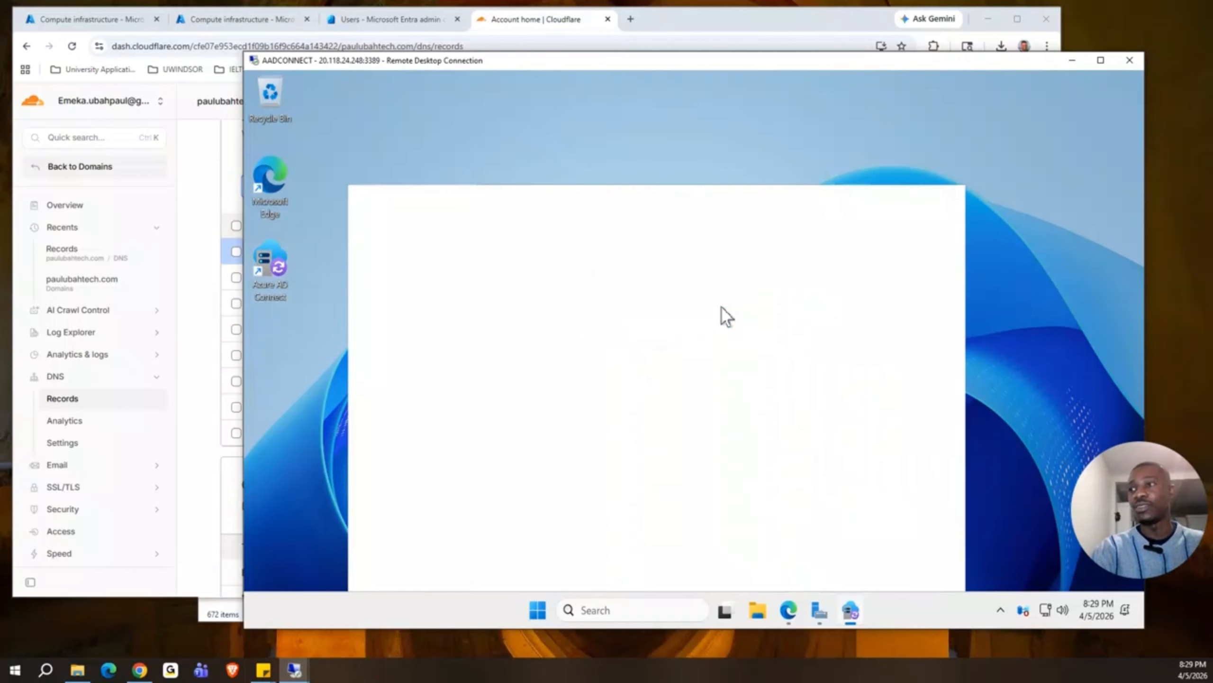
{"action": "left_click_drag", "start_coordinate": [723, 203], "coordinate": [702, 120]}
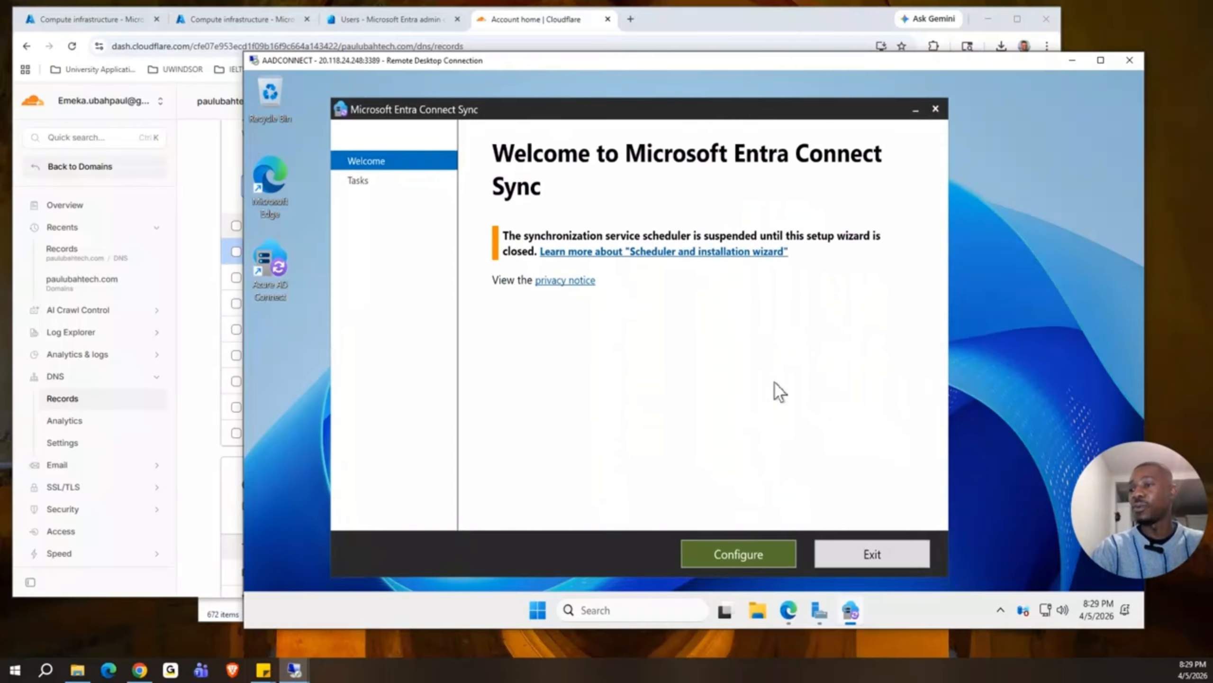
{"action": "left_click", "coordinate": [763, 552]}
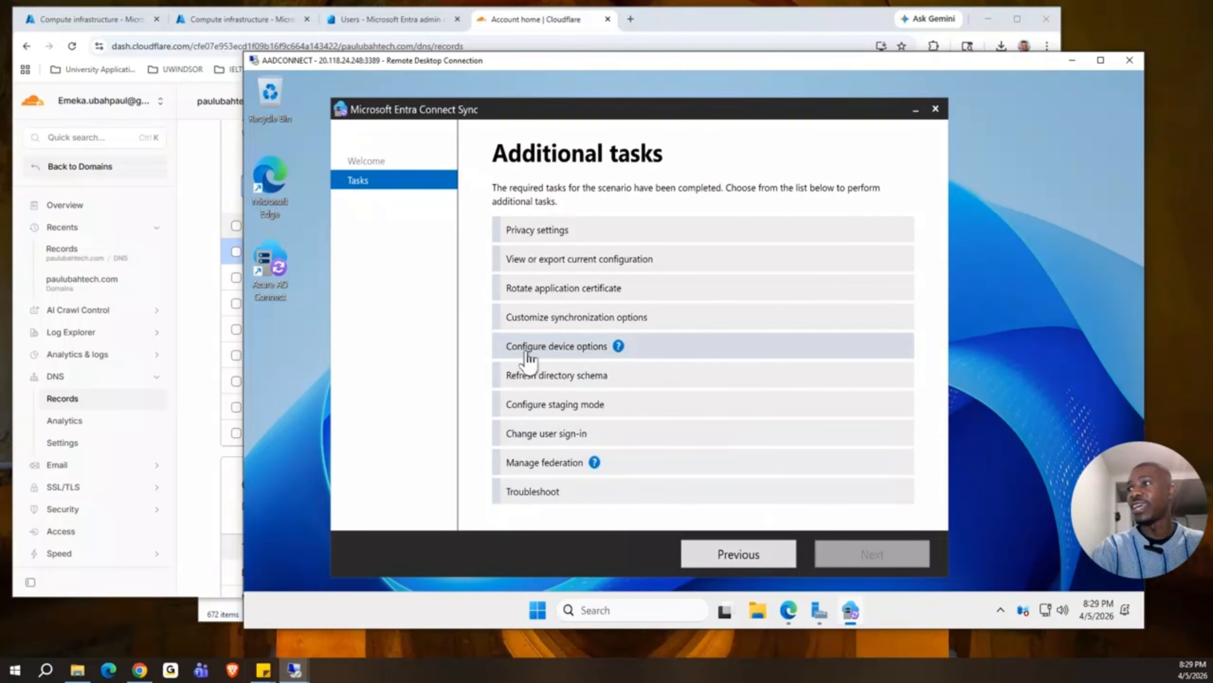
Start the Configure device options task and sign in to Microsoft Entra ID with the administrator account's password
{"action": "left_click", "coordinate": [593, 348]}
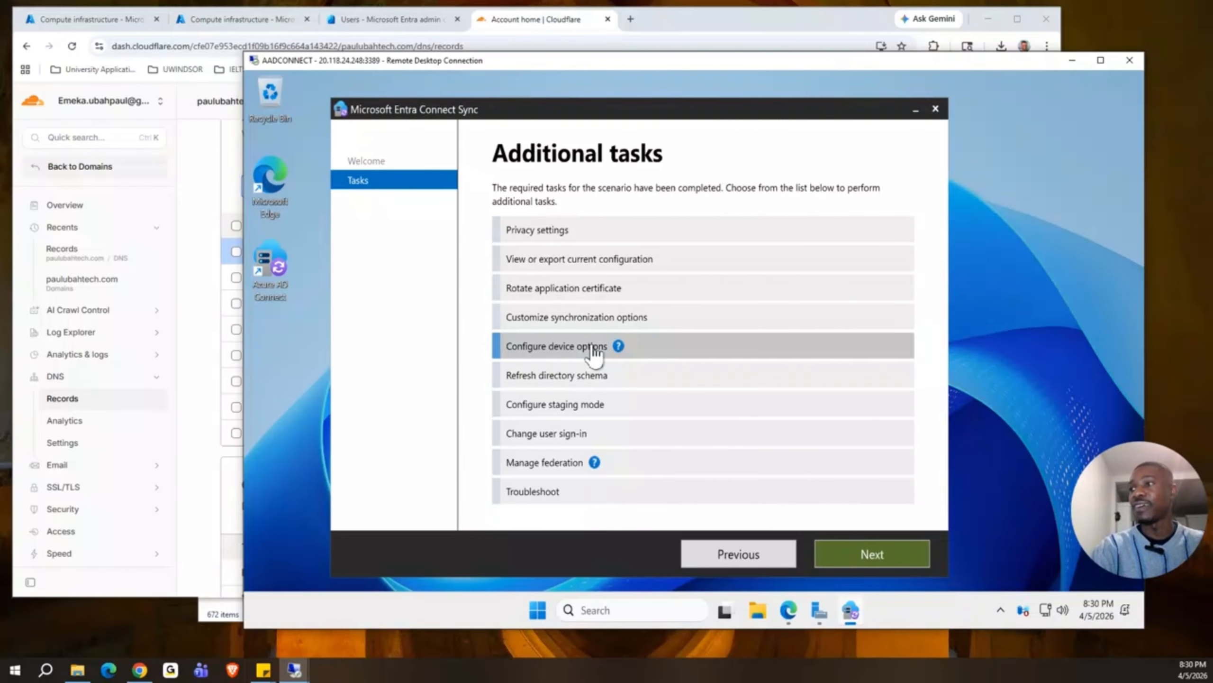
{"action": "left_click", "coordinate": [891, 550]}
{"action": "left_click", "coordinate": [862, 551]}
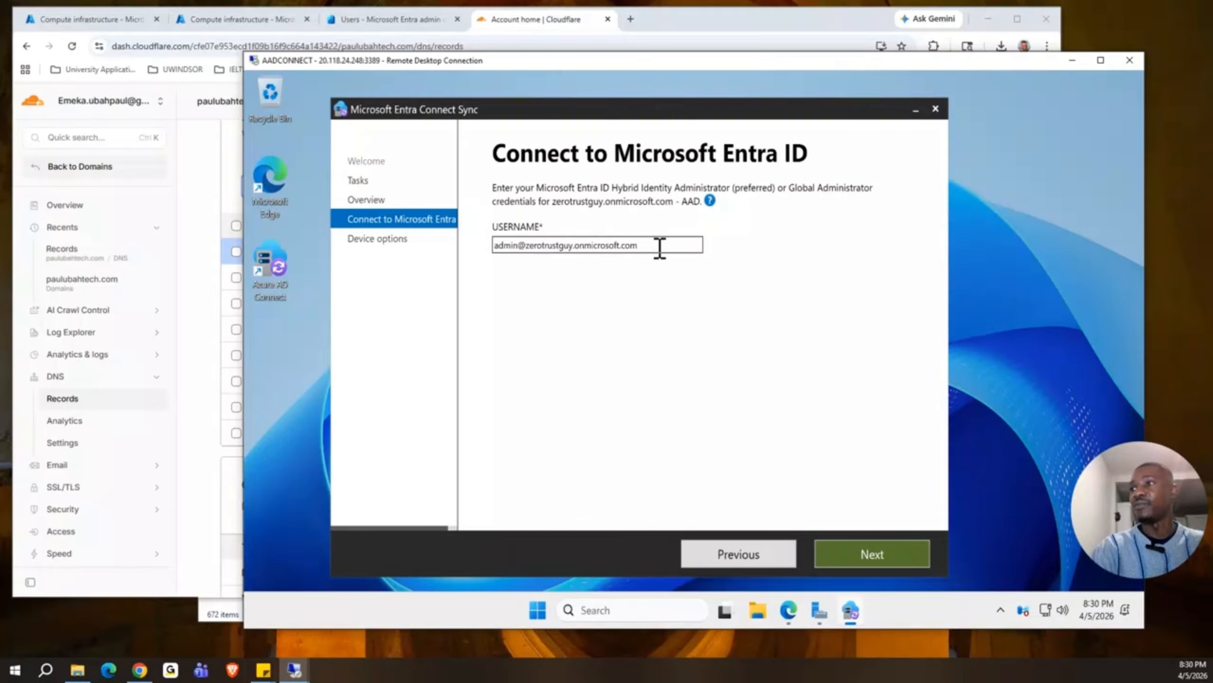
{"action": "left_click", "coordinate": [876, 555]}
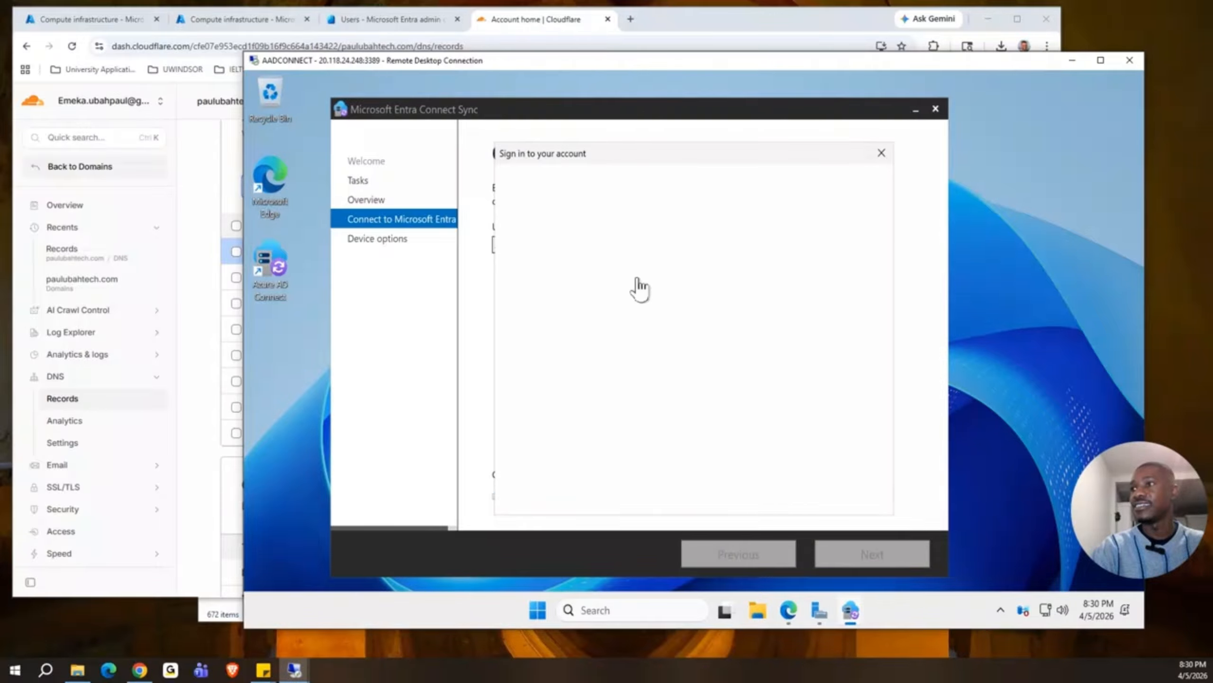
{"action": "left_click", "coordinate": [565, 269]}
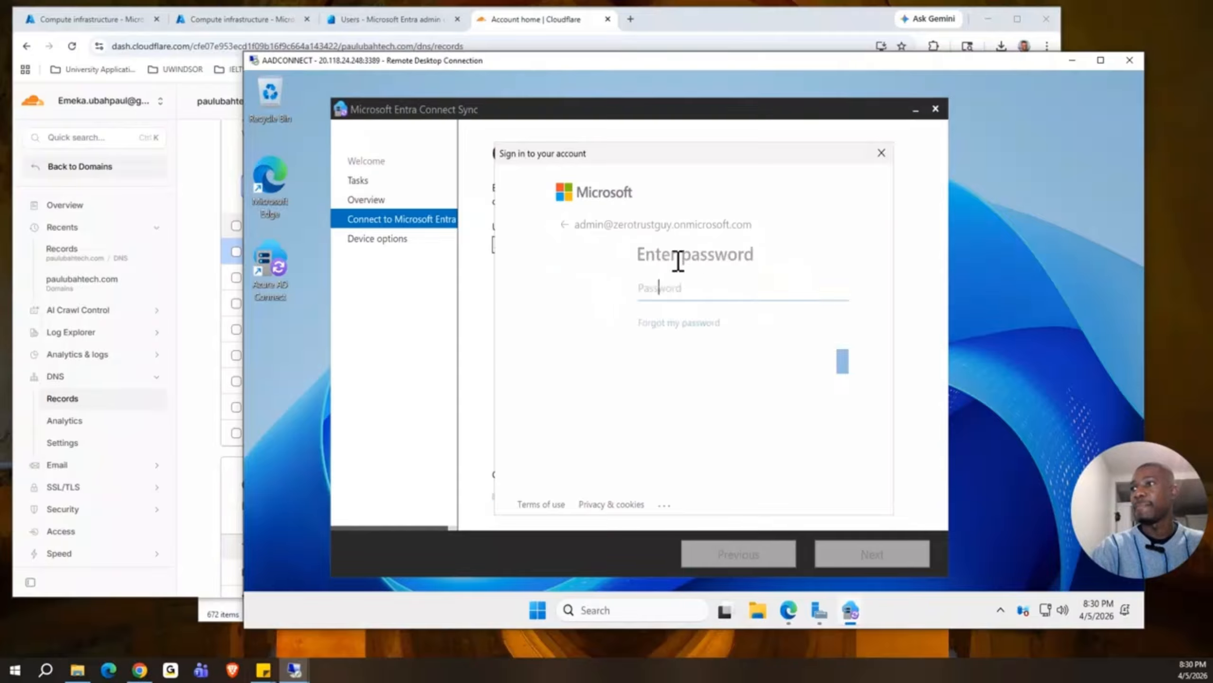
{"action": "type", "text": "•••"}
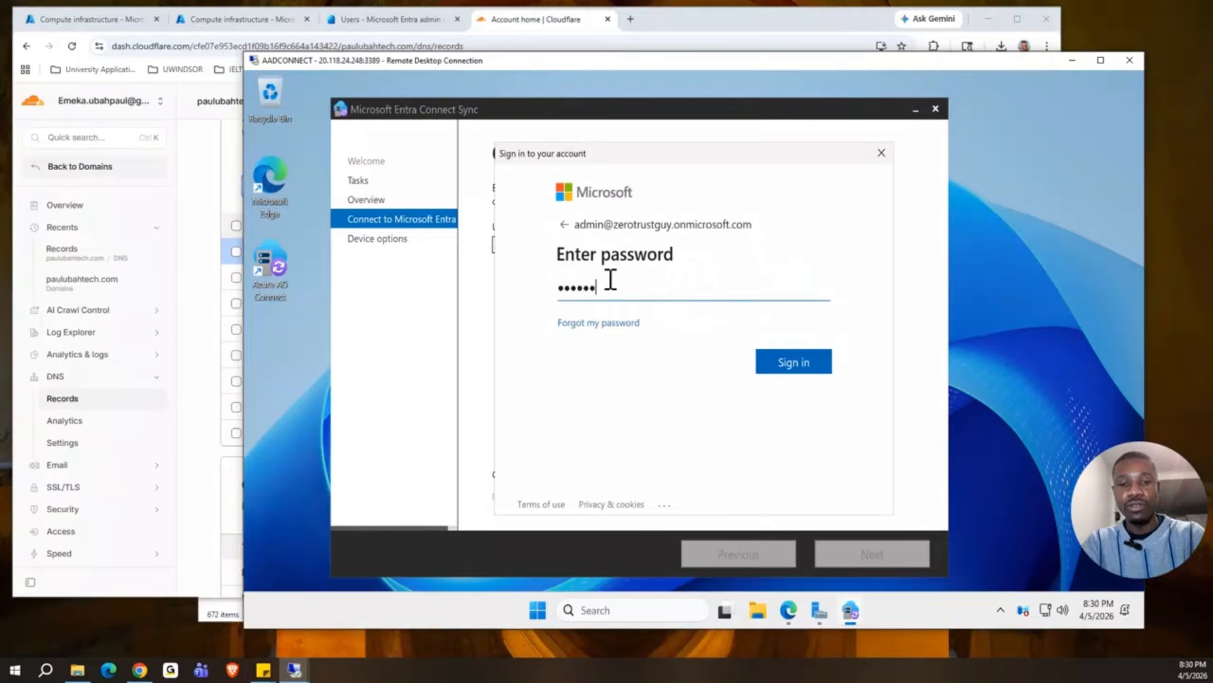
{"action": "key", "text": "Return"}
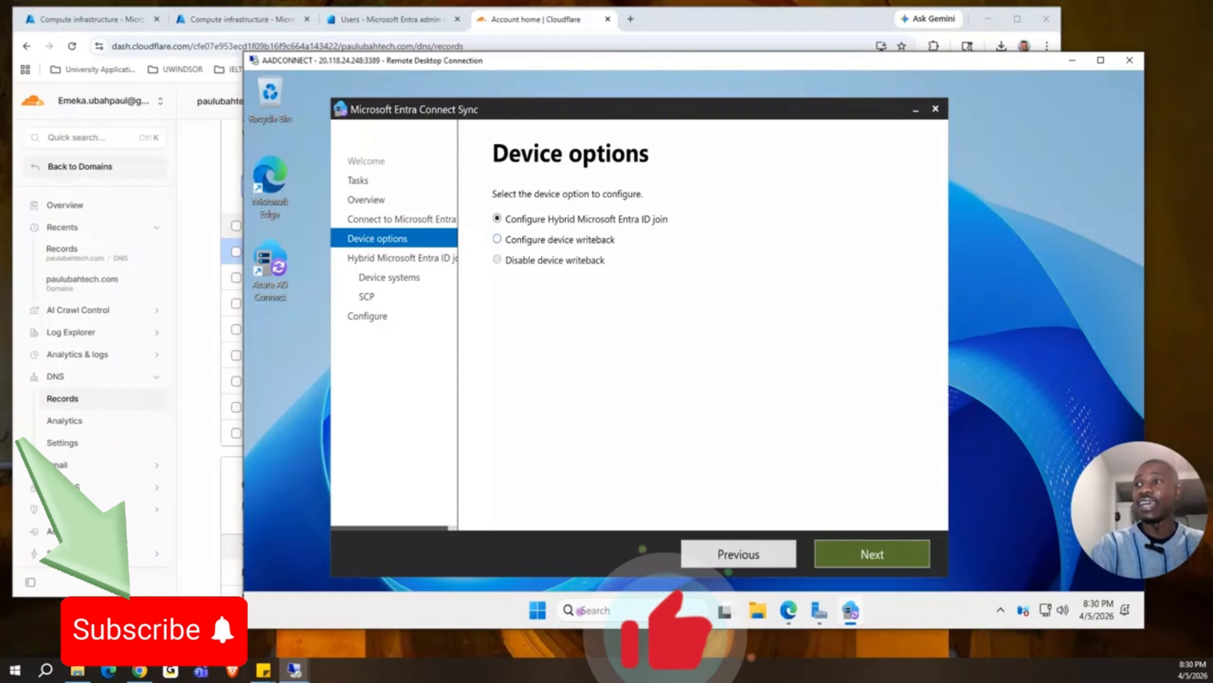
Continue with Configure Hybrid Microsoft Entra ID join and include Windows 10 or later domain-joined devices
{"action": "left_click", "coordinate": [876, 553]}
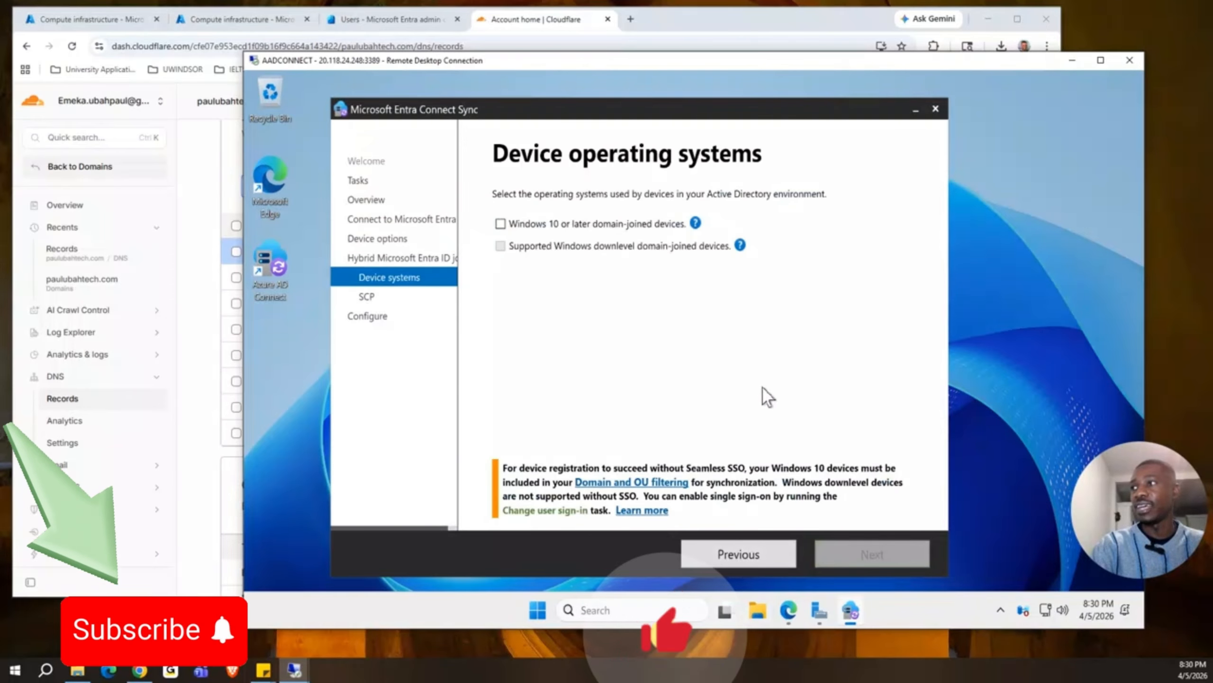
{"action": "left_click", "coordinate": [500, 223]}
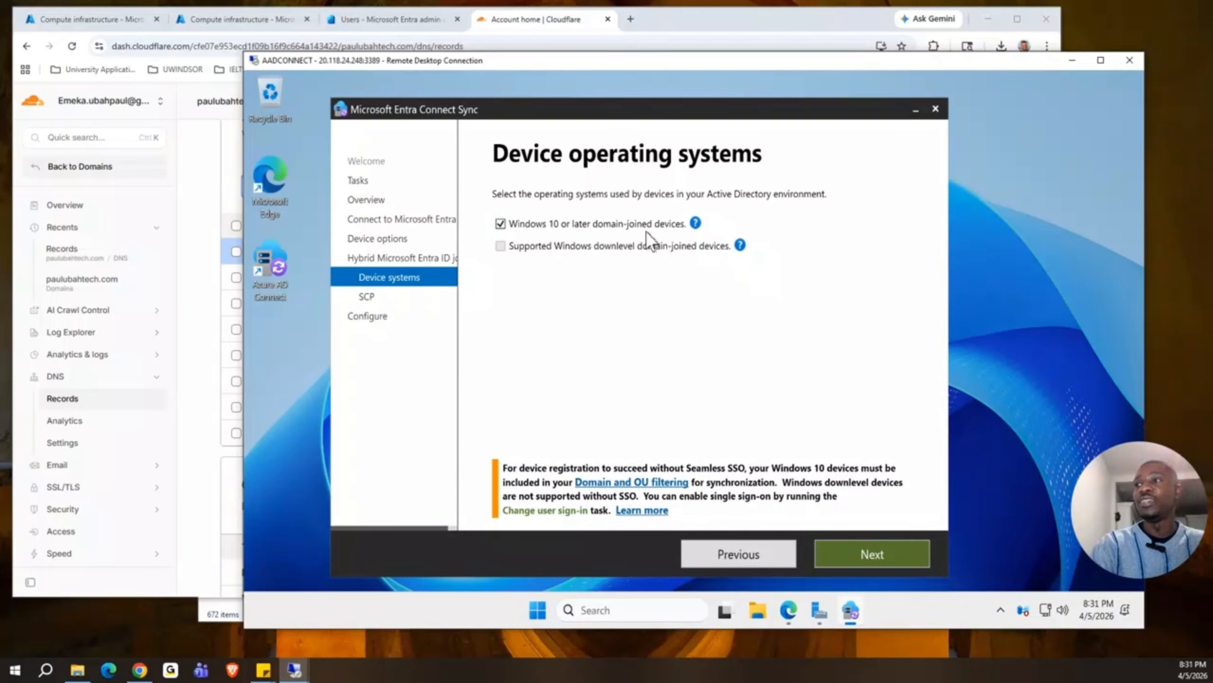
{"action": "left_click", "coordinate": [888, 552]}
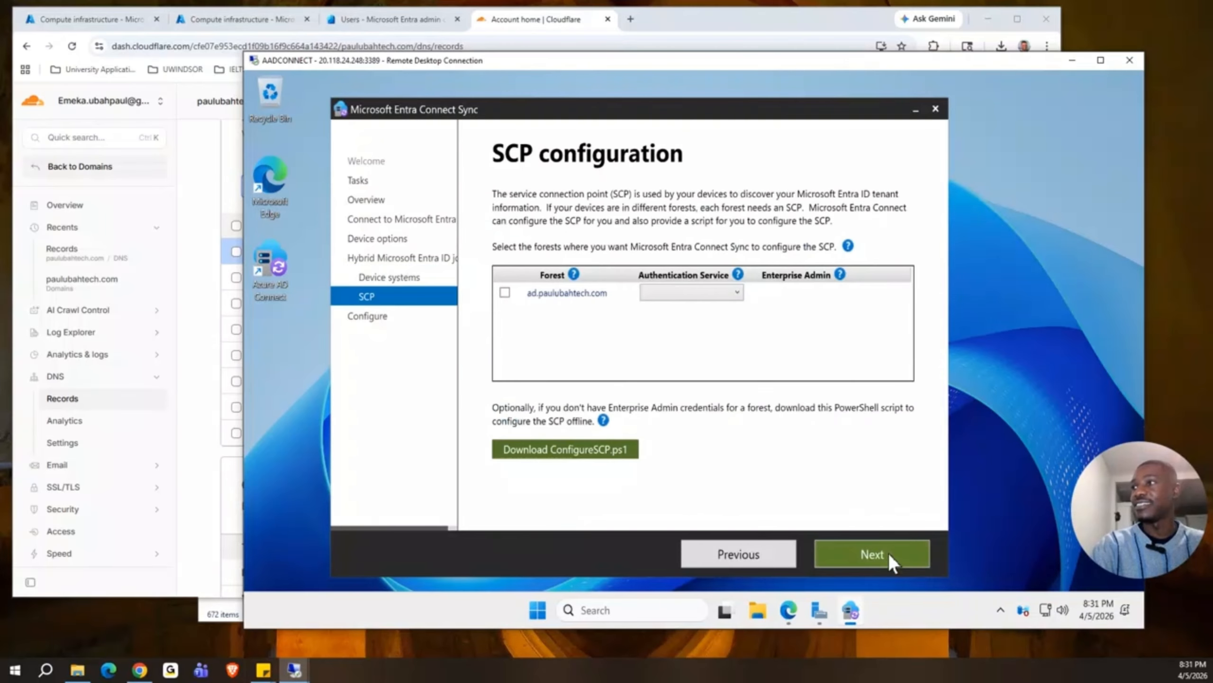
Enable SCP configuration for the ad.paulubahtech.com forest with Microsoft Entra ID authentication, adding itadmin and its password as Enterprise Admin credentials
{"action": "left_click", "coordinate": [505, 294]}
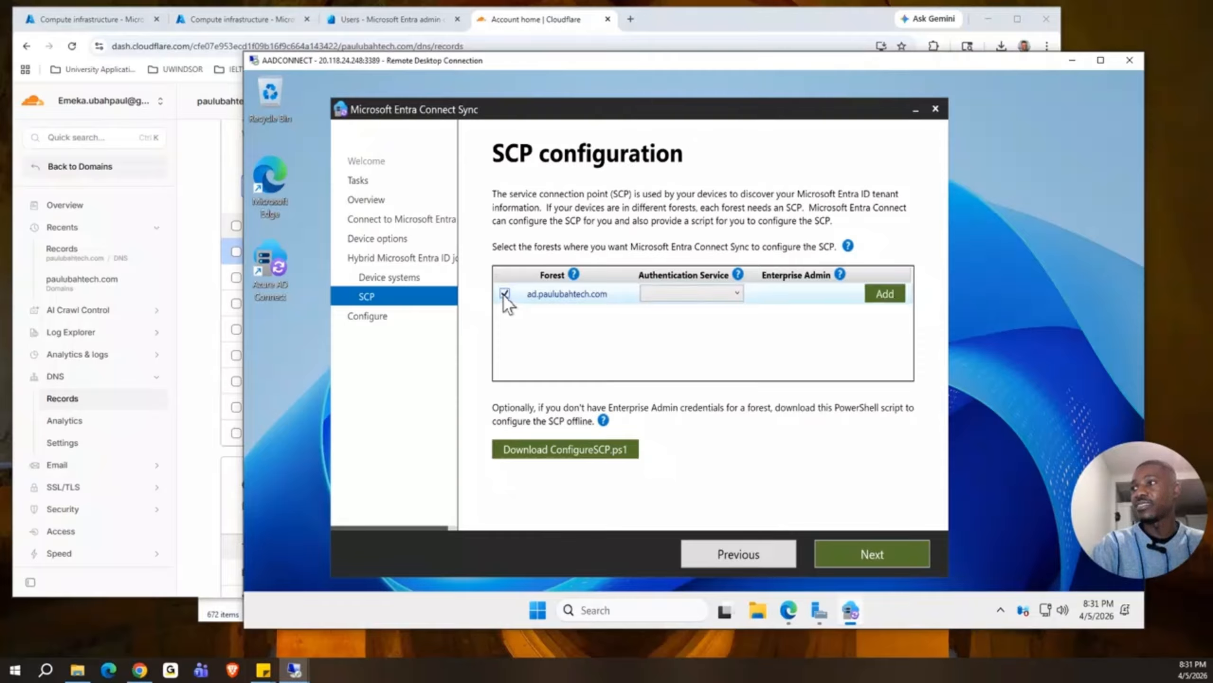
{"action": "left_click", "coordinate": [737, 296]}
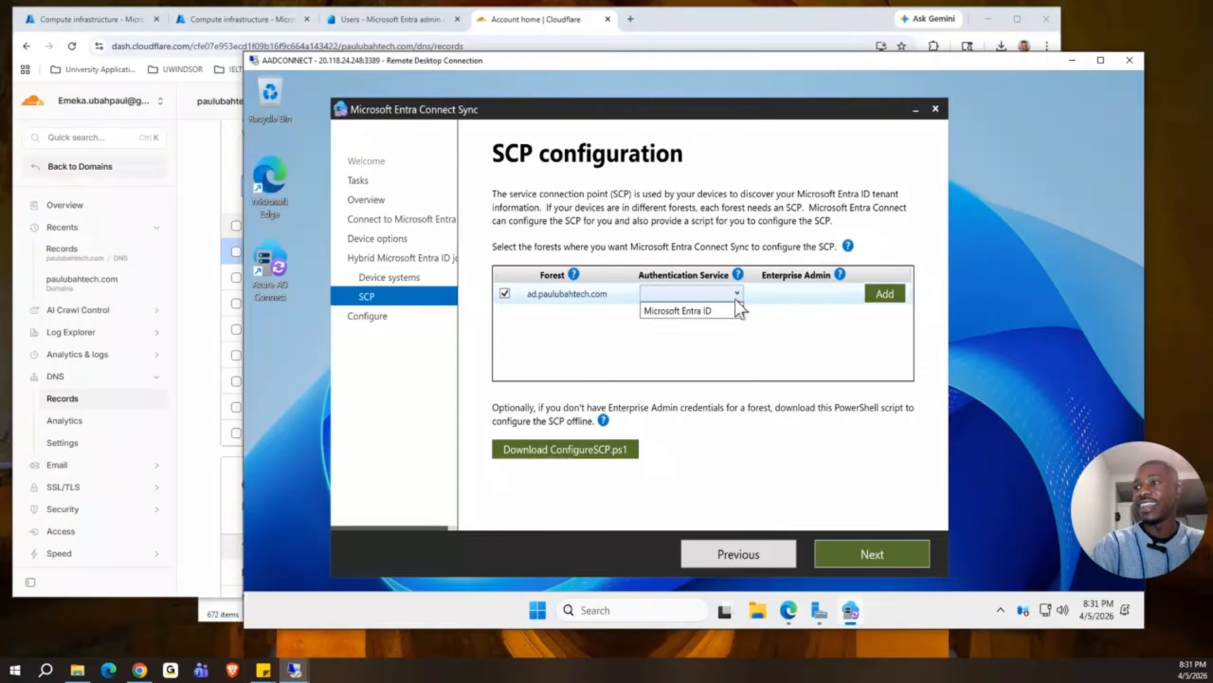
{"action": "left_click", "coordinate": [693, 316]}
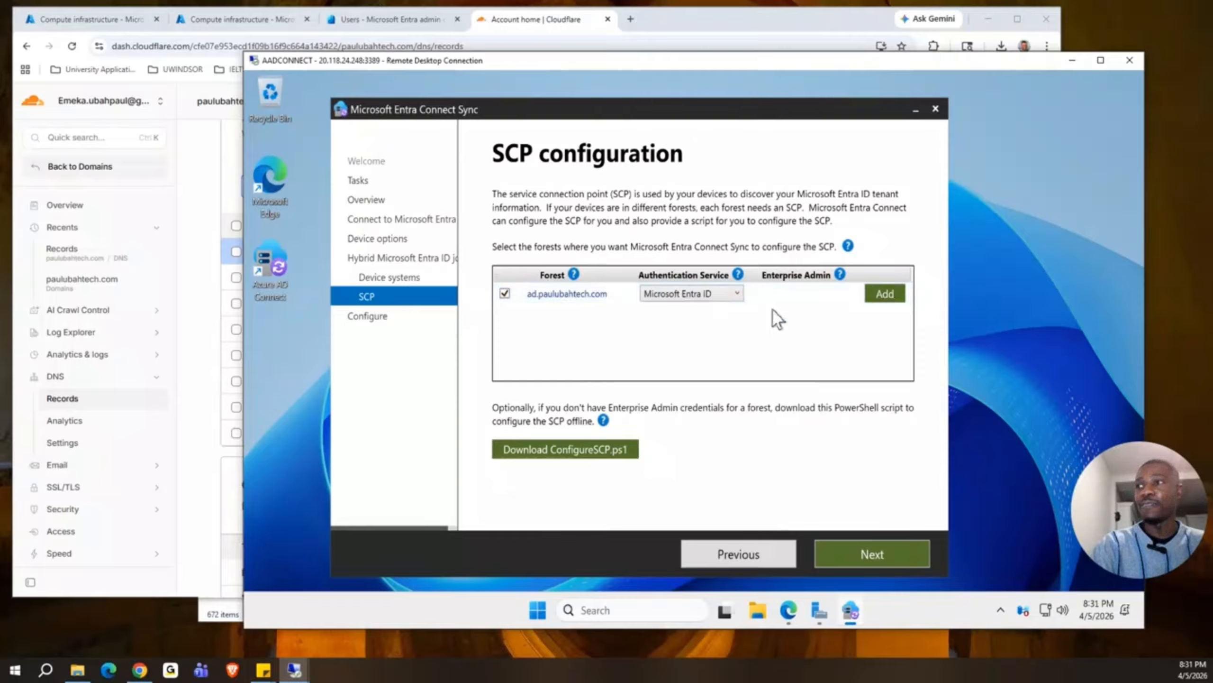
{"action": "left_click", "coordinate": [884, 296]}
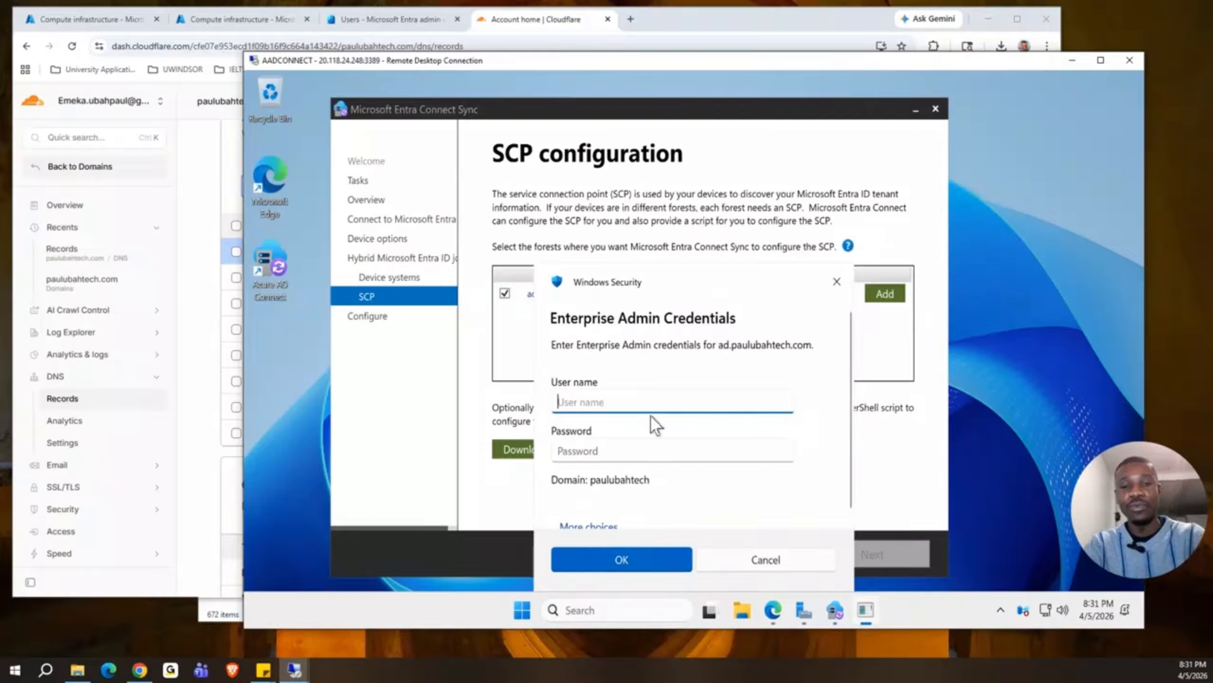
{"action": "type", "text": "itadmin"}
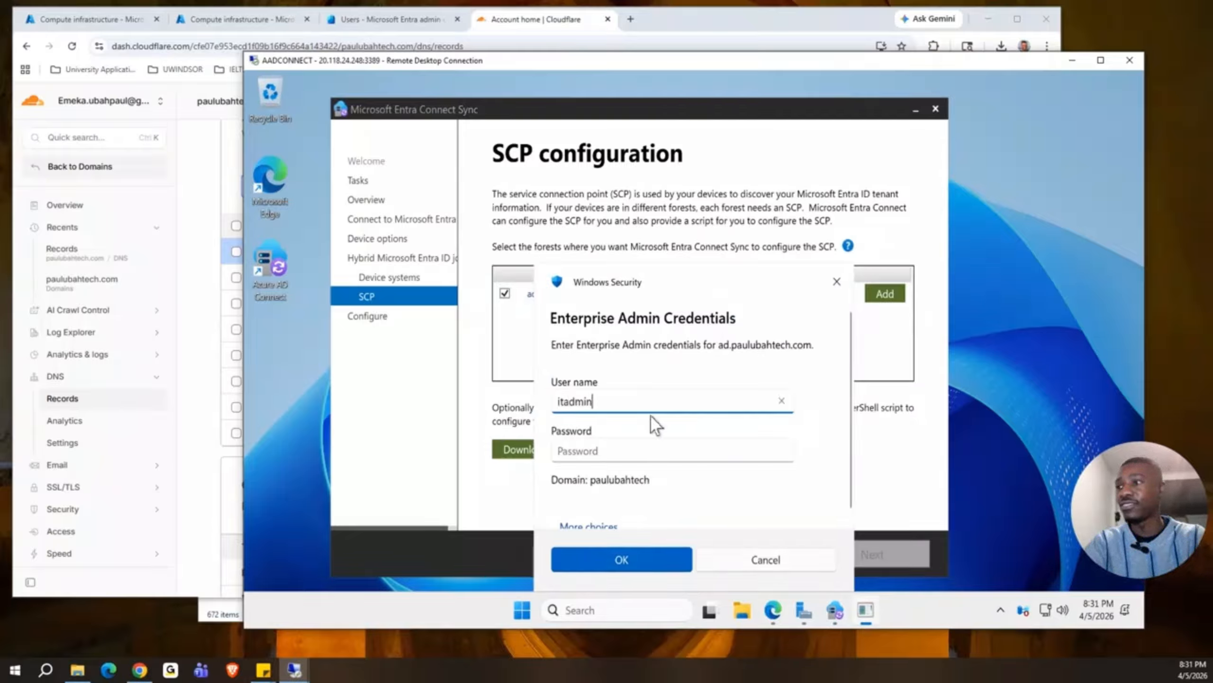
{"action": "key", "text": "Tab"}
{"action": "type", "text": "••"}
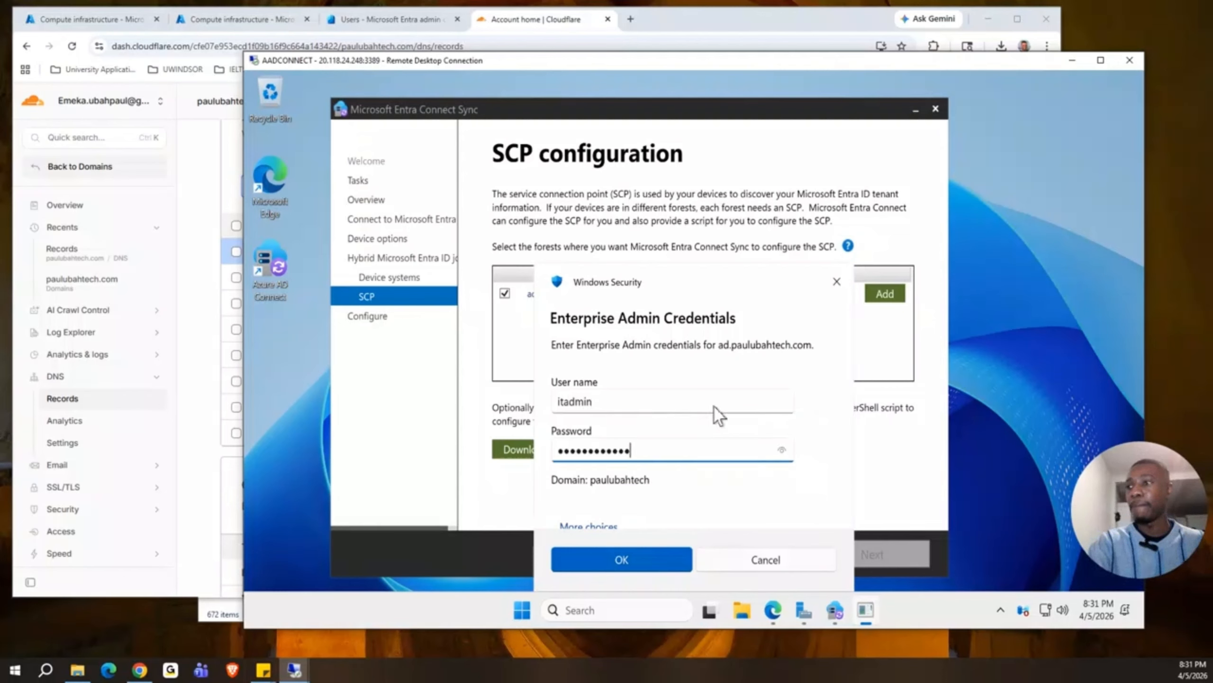
{"action": "left_click", "coordinate": [641, 561]}
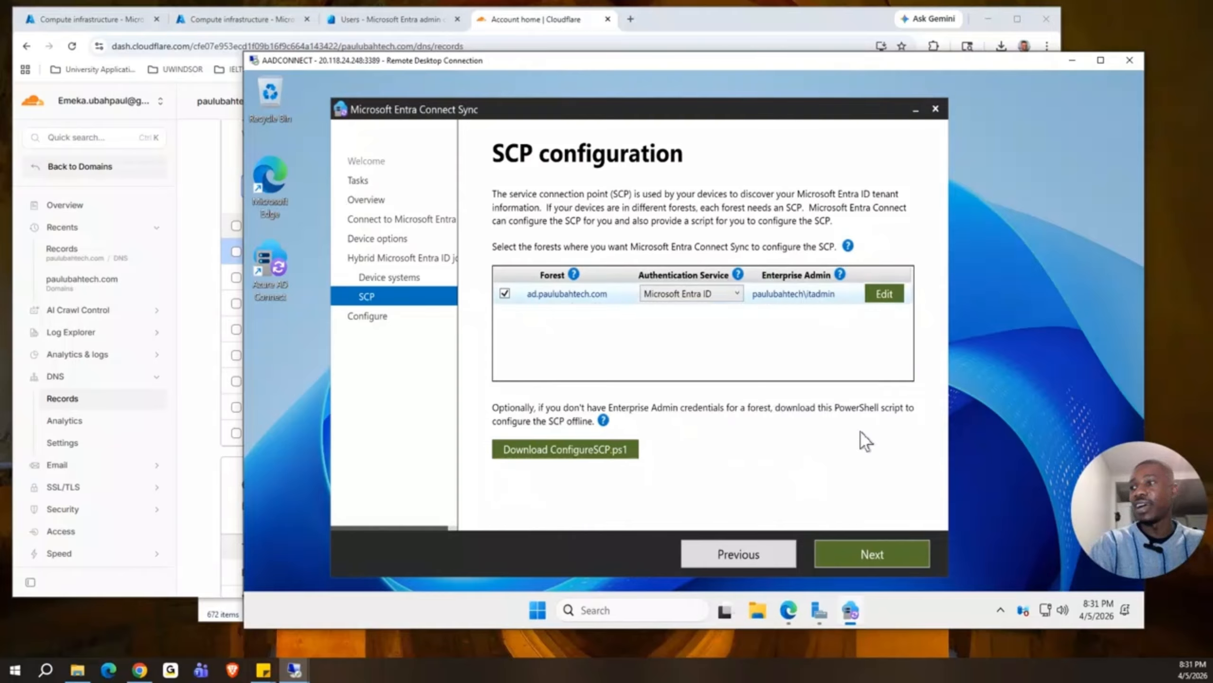
Apply the SCP configuration for device registration and exit the completed wizard
{"action": "left_click", "coordinate": [880, 554]}
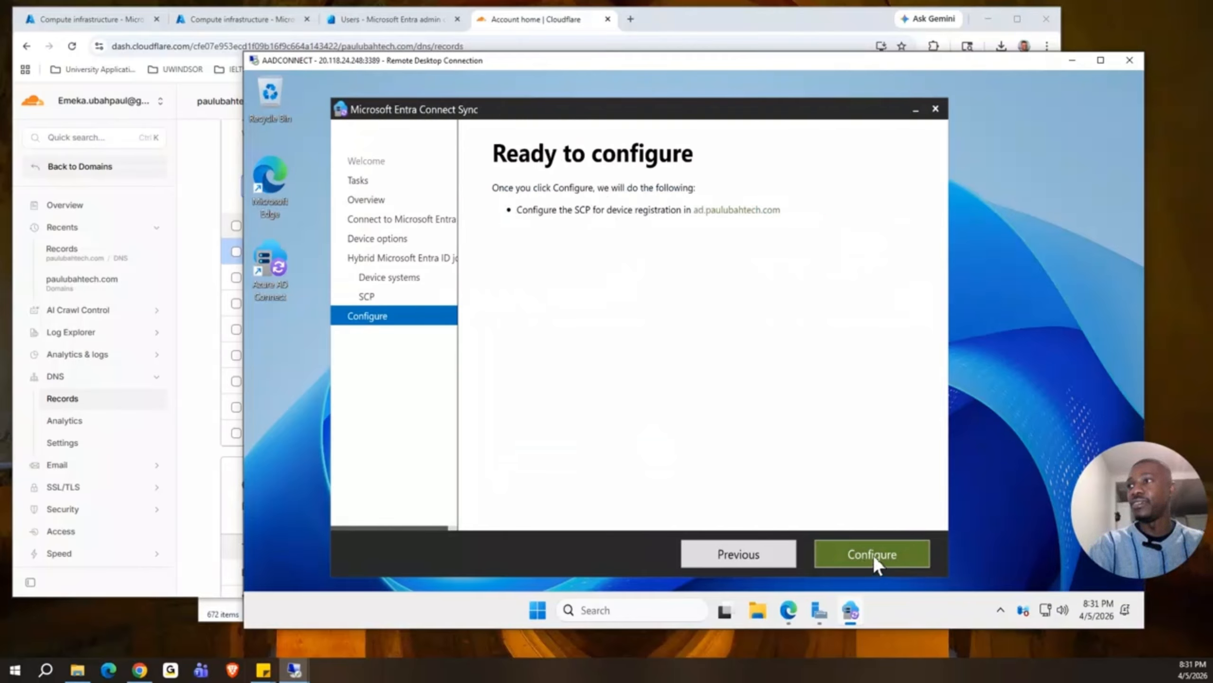
{"action": "left_click", "coordinate": [873, 555]}
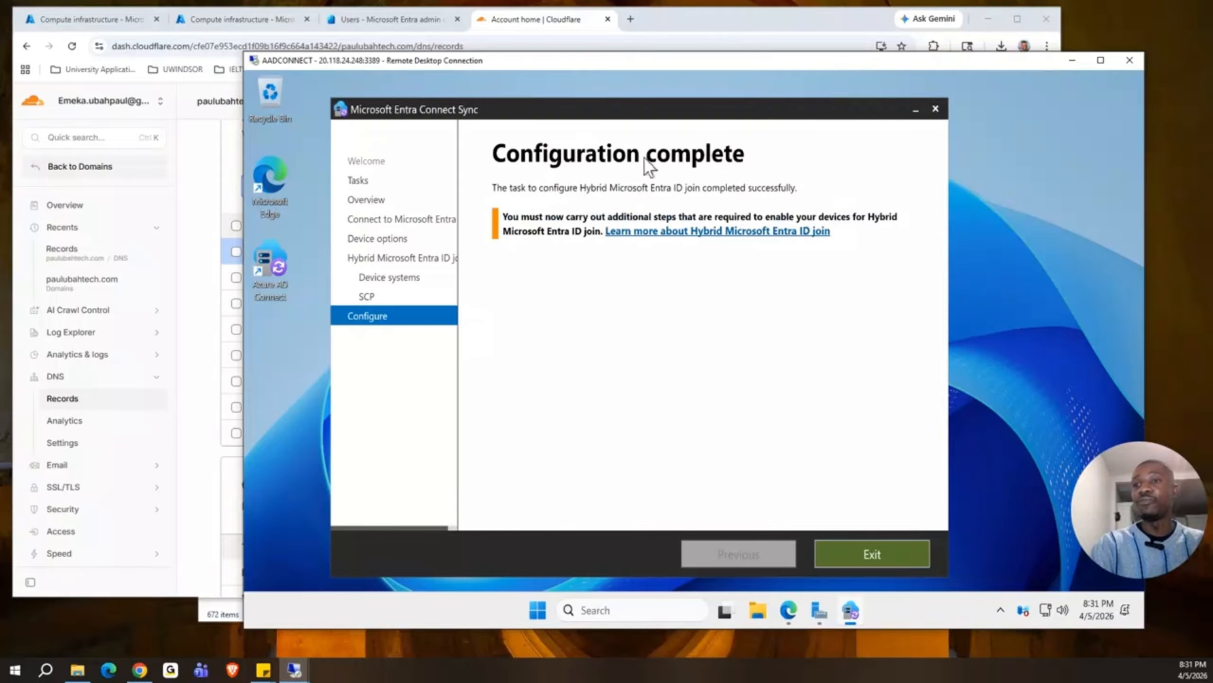
{"action": "left_click", "coordinate": [899, 554]}
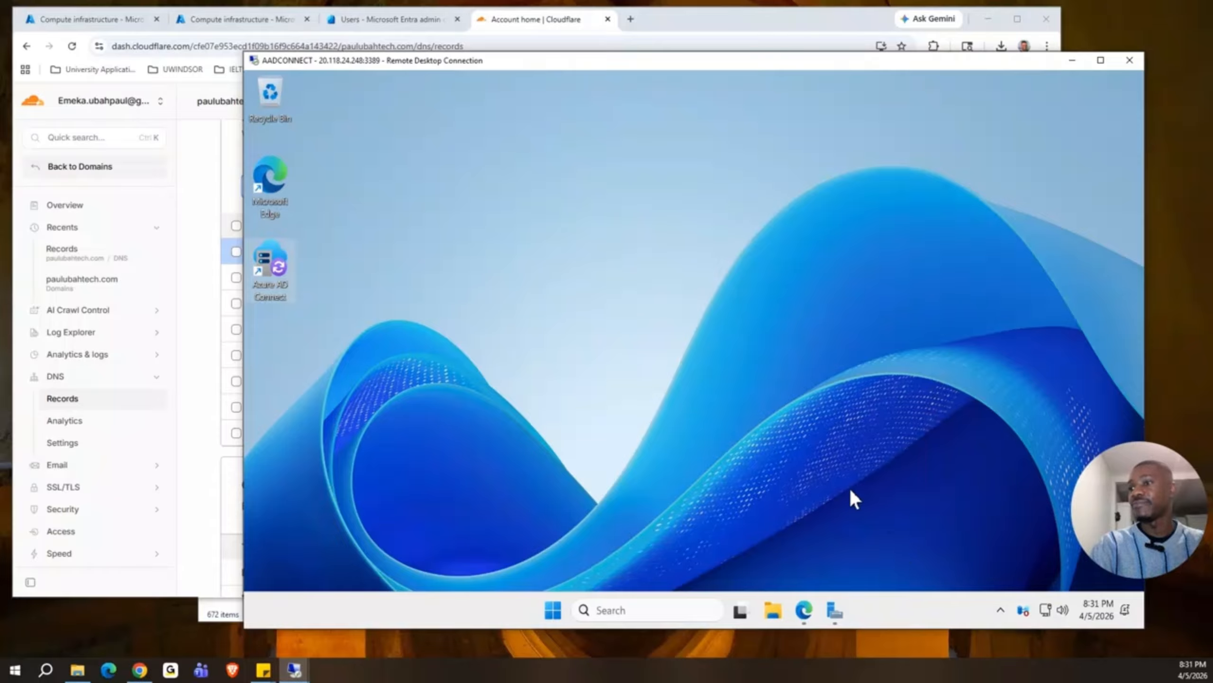
Open Windows PowerShell as administrator and run Start-ADSyncSyncCycle -PolicyType Delta
{"action": "left_click", "coordinate": [609, 610]}
{"action": "type", "text": "po"}
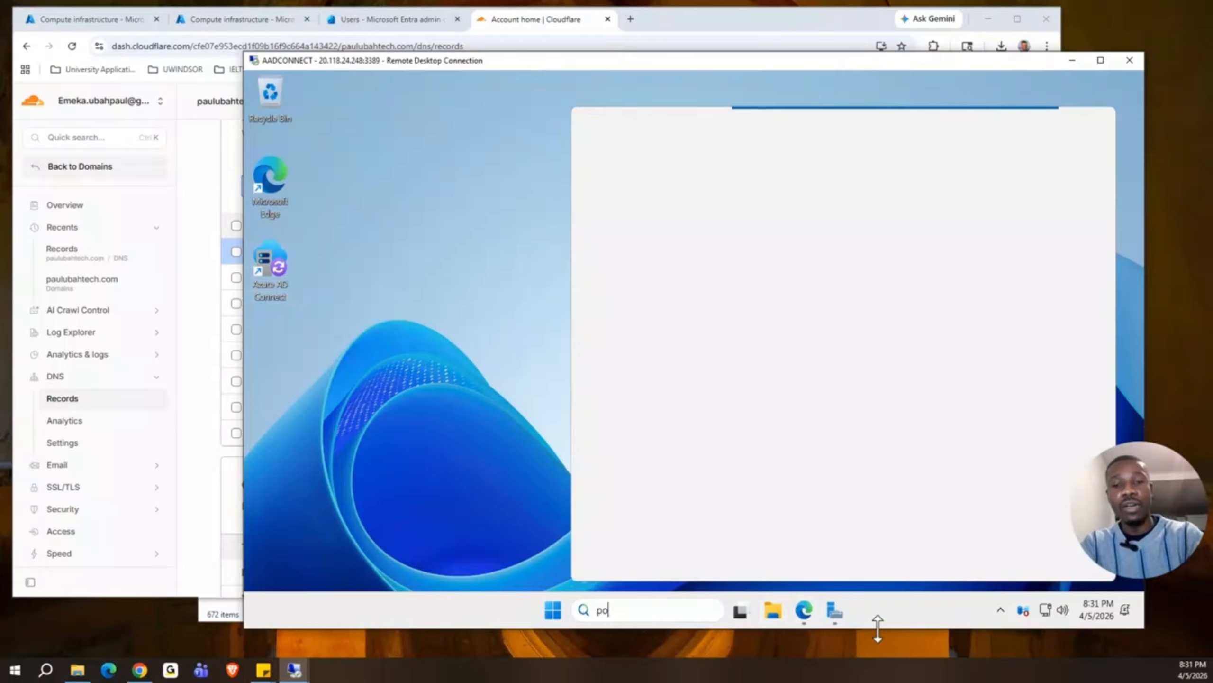
{"action": "type", "text": "wersh"}
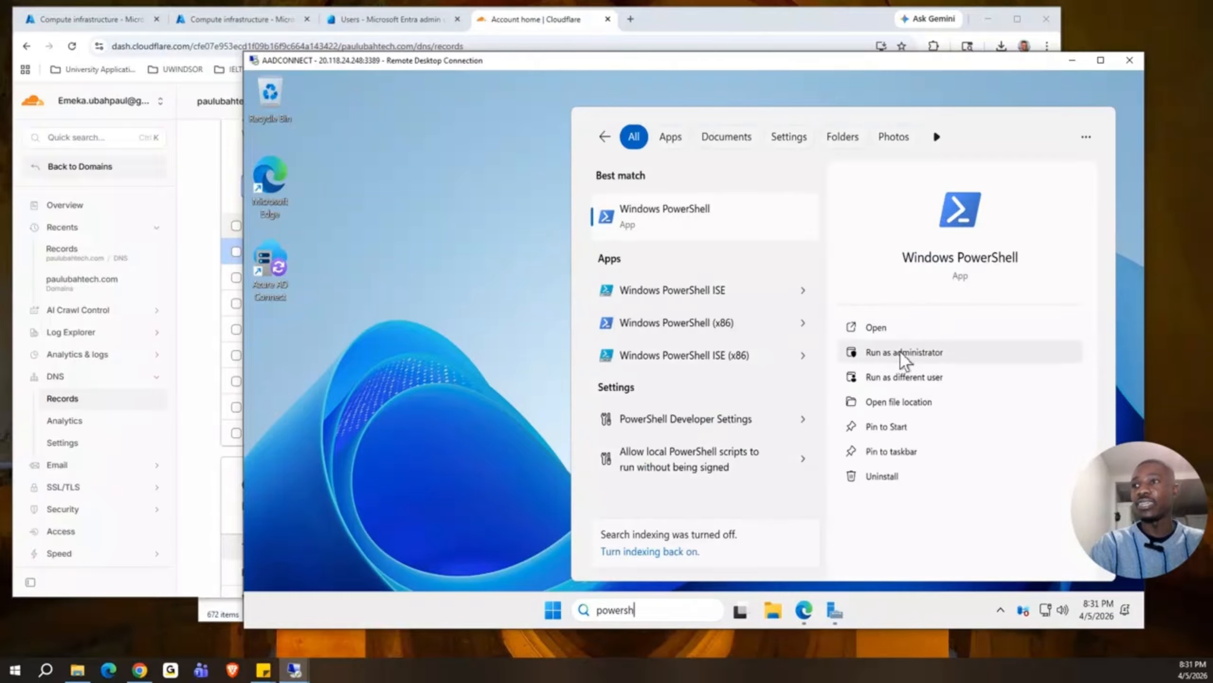
{"action": "left_click", "coordinate": [902, 353]}
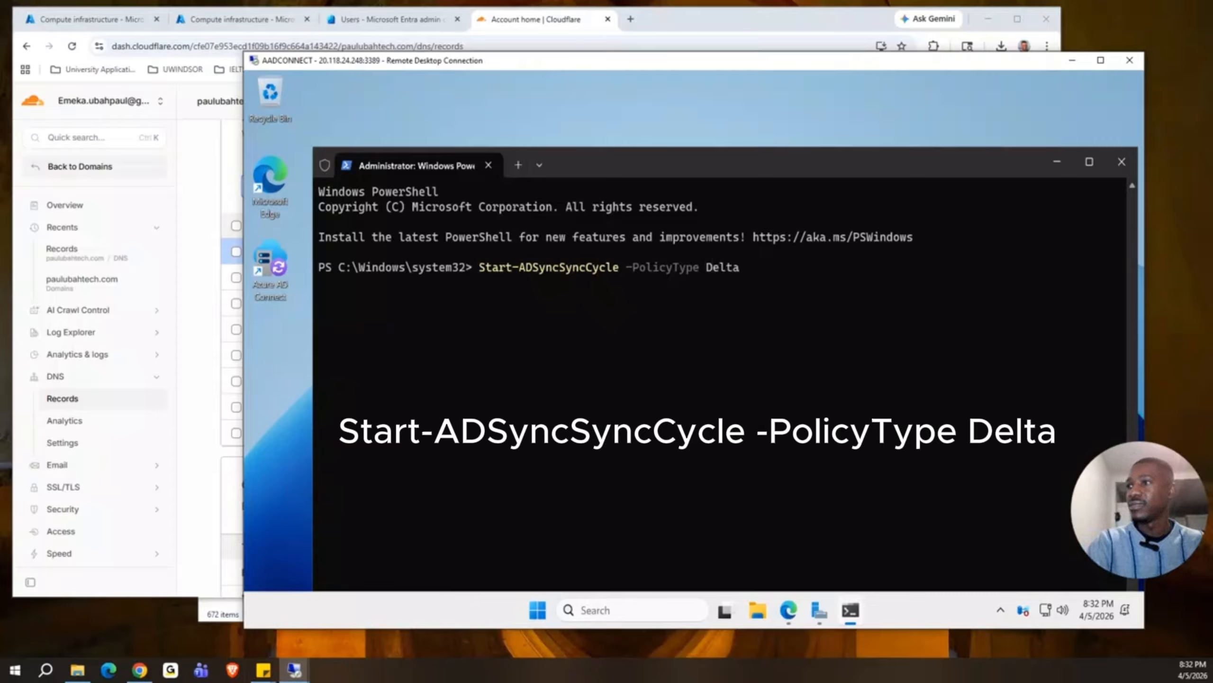
{"action": "key", "text": "Return"}
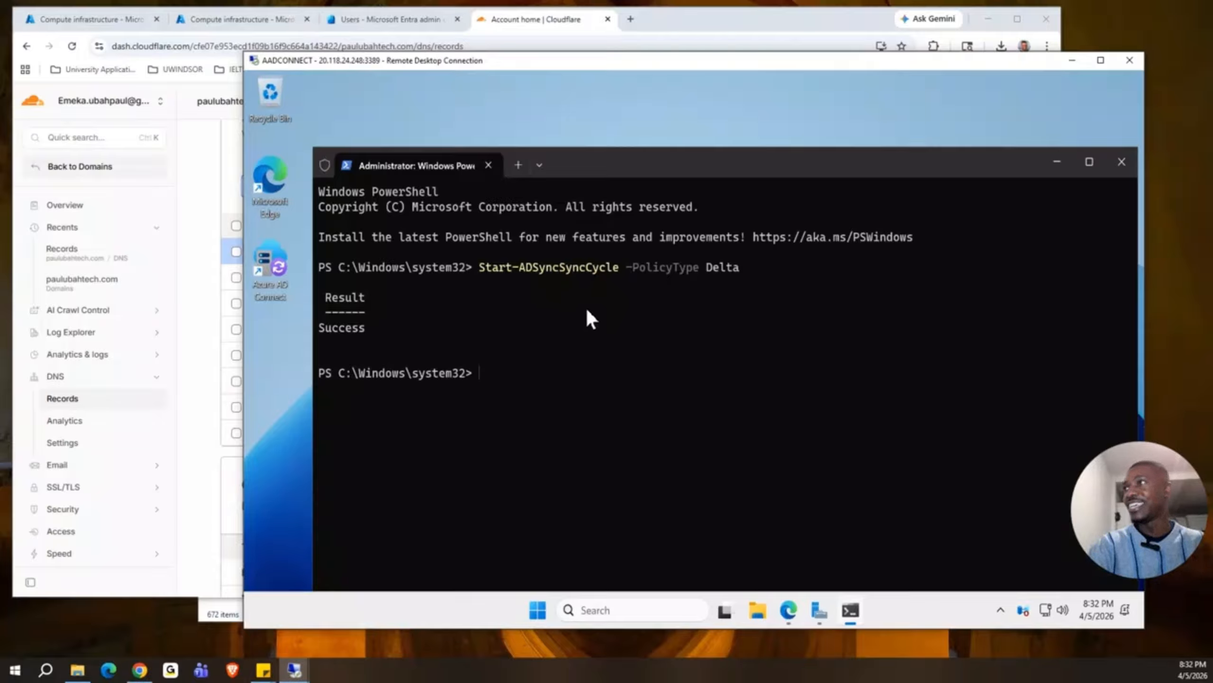
Switch to the Microsoft Entra admin center to check the synced users and open the list of all devices
{"action": "mouse_move", "coordinate": [790, 614]}
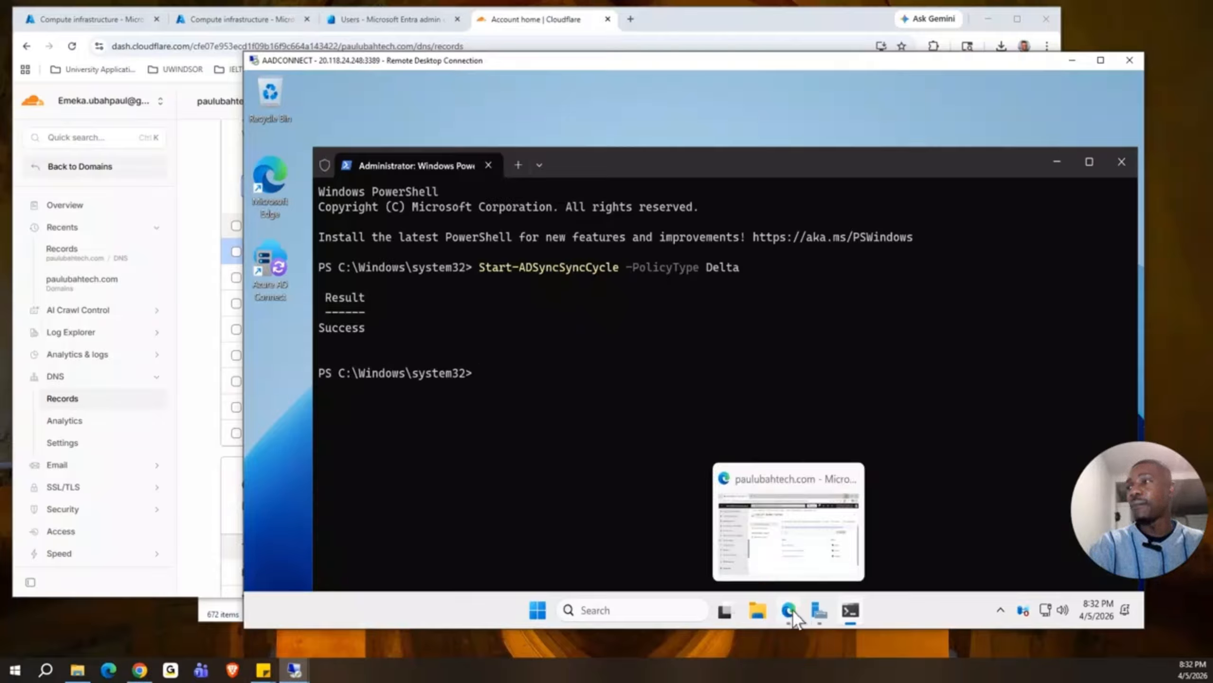
{"action": "left_click", "coordinate": [752, 556]}
{"action": "scroll", "coordinate": [315, 377], "scroll_direction": "up", "scroll_amount": 10}
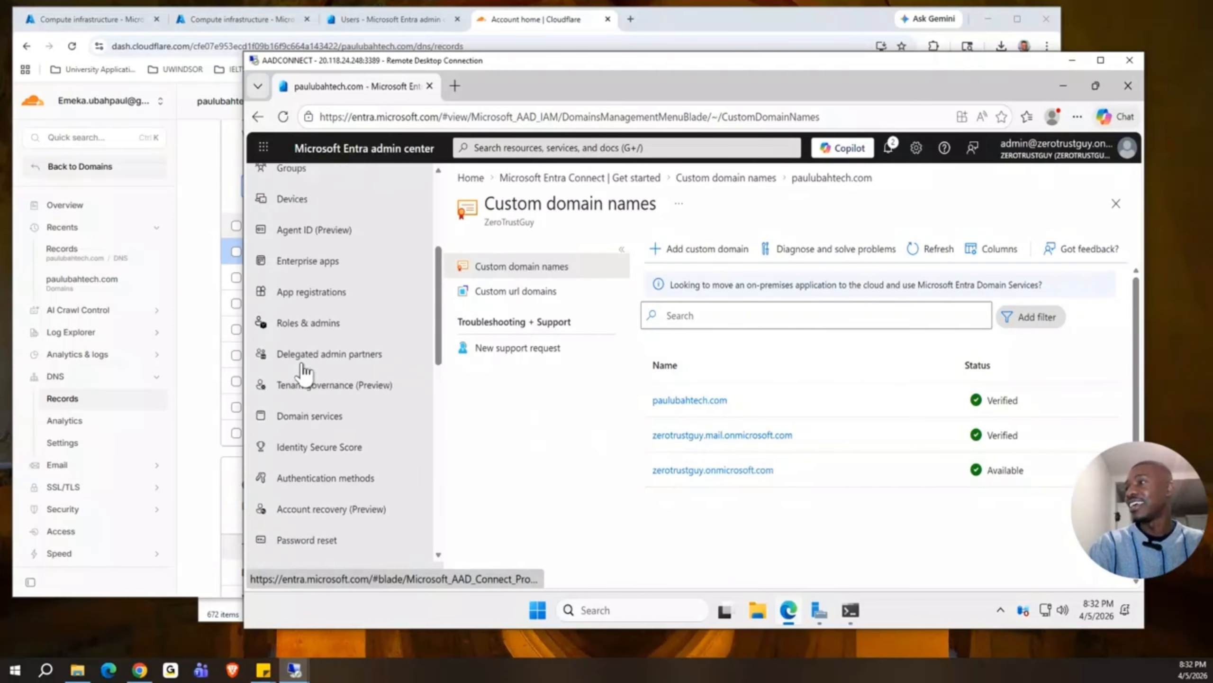
{"action": "left_click", "coordinate": [292, 368]}
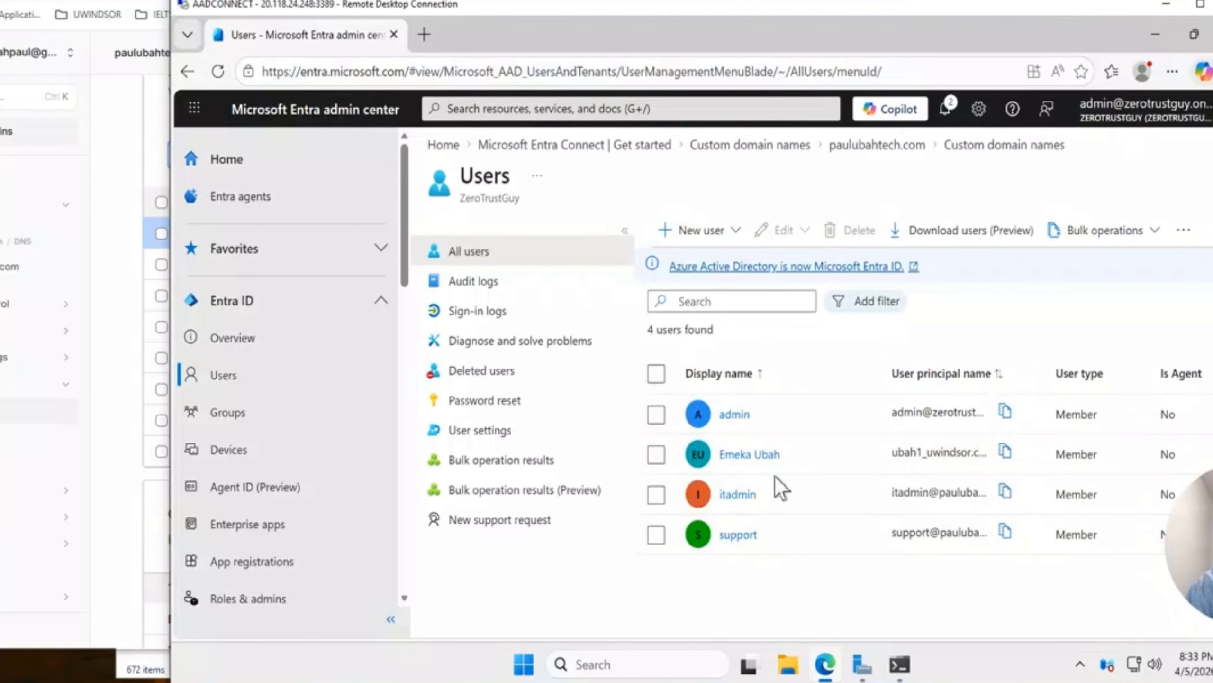
{"action": "left_click", "coordinate": [229, 452]}
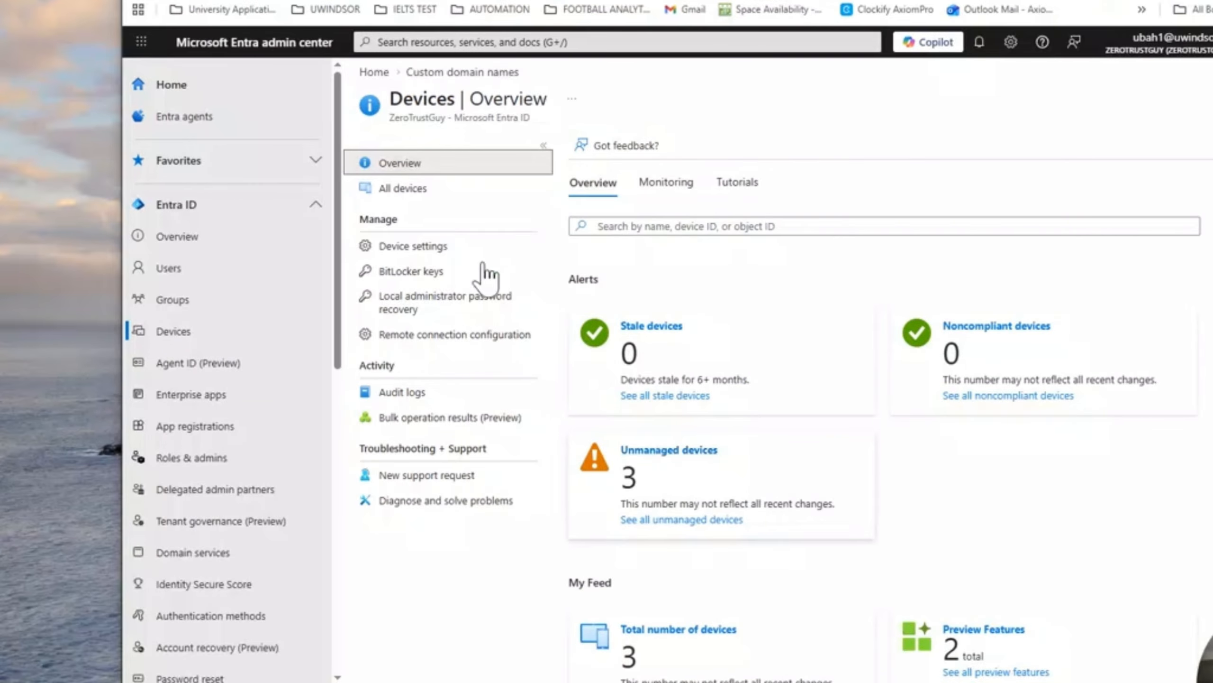
{"action": "left_click", "coordinate": [411, 190]}
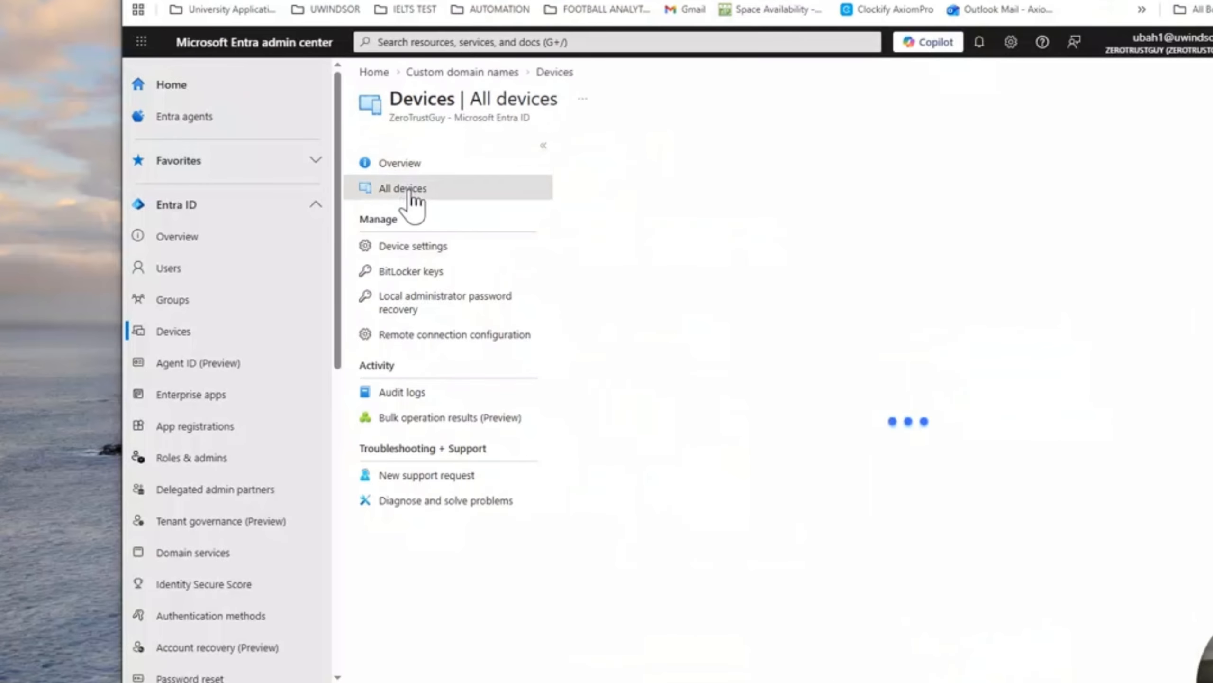